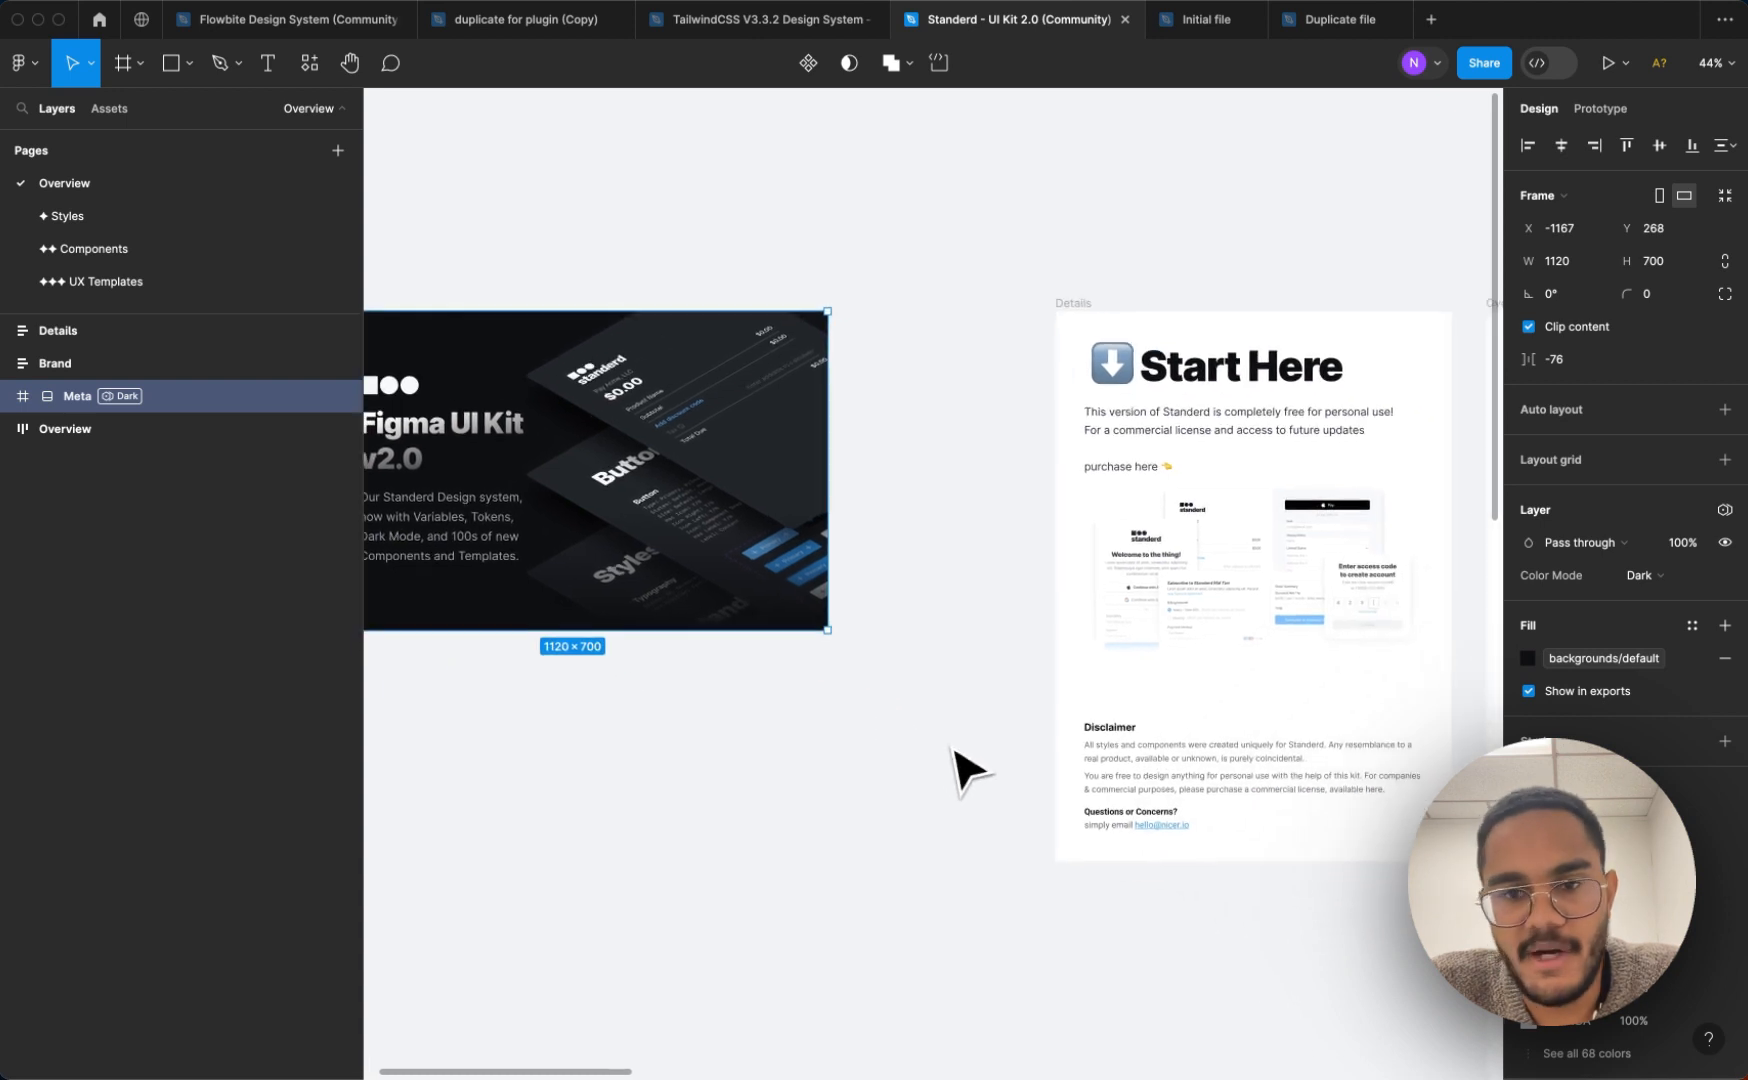
Look through the Overview, Styles and Components pages of the Standerd UI Kit file
scroll(957, 750, "left", 1)
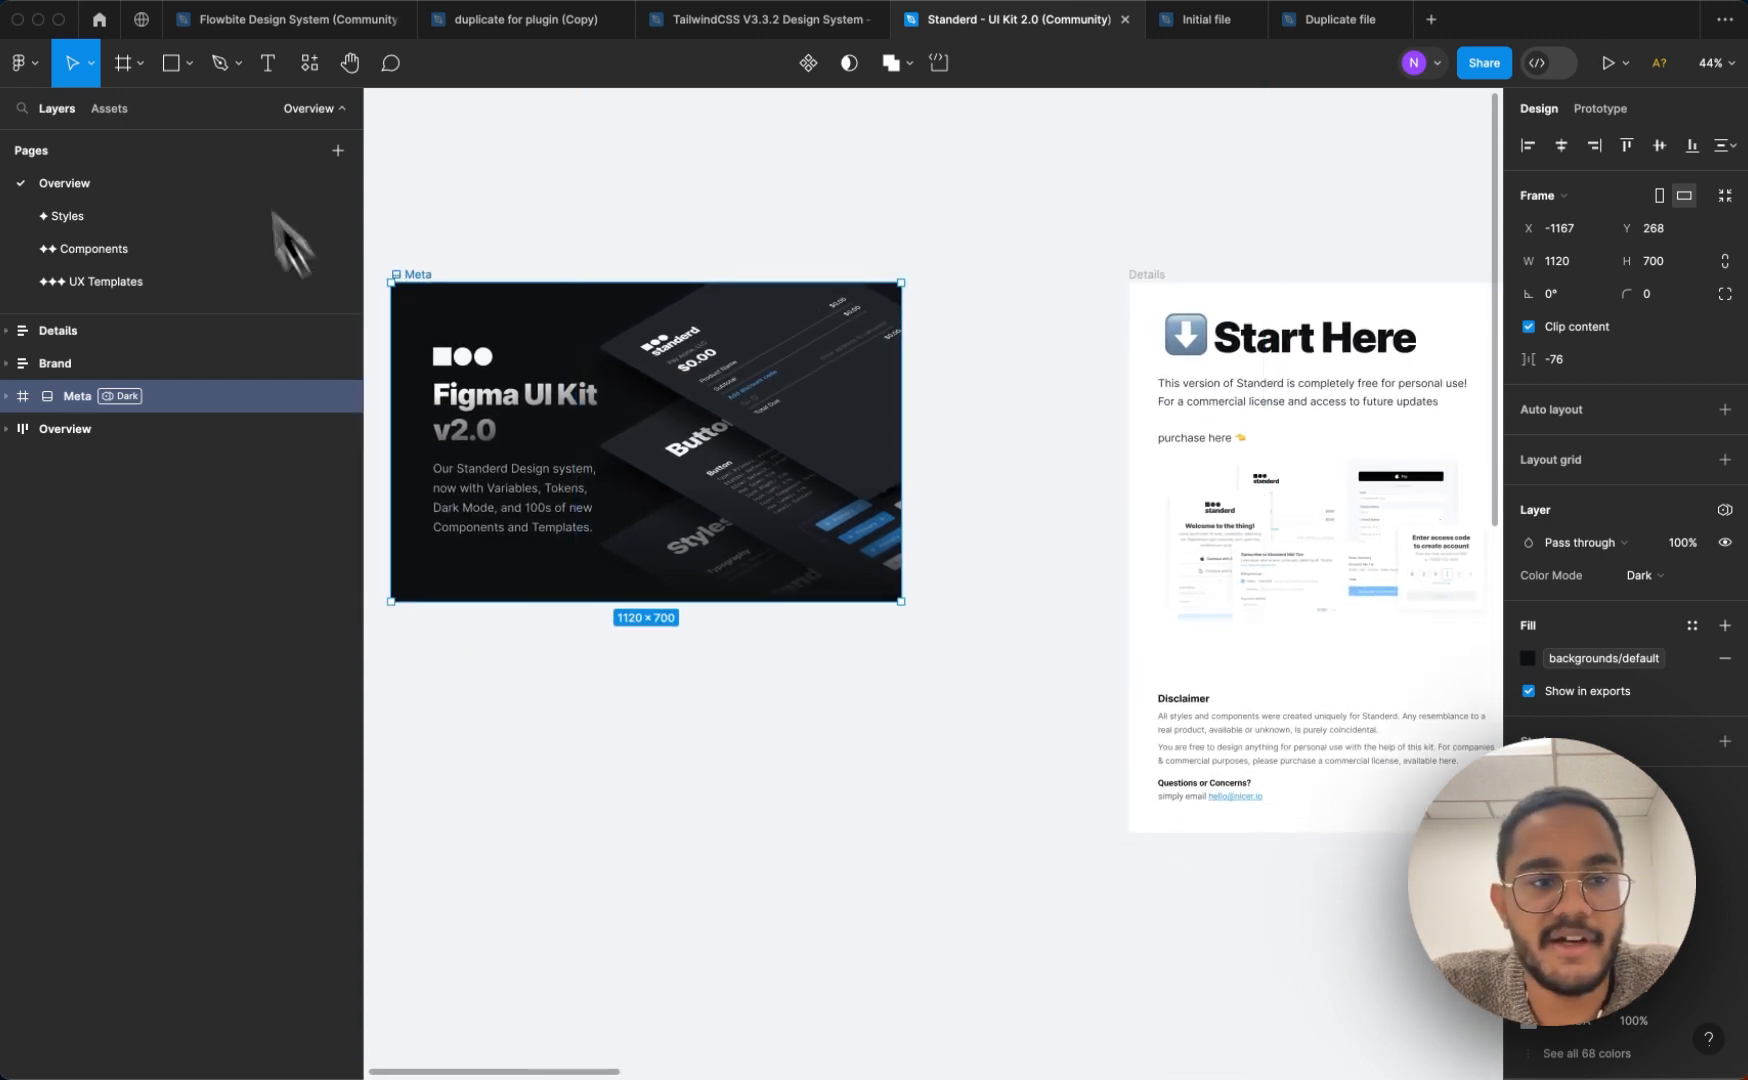
left_click(115, 213)
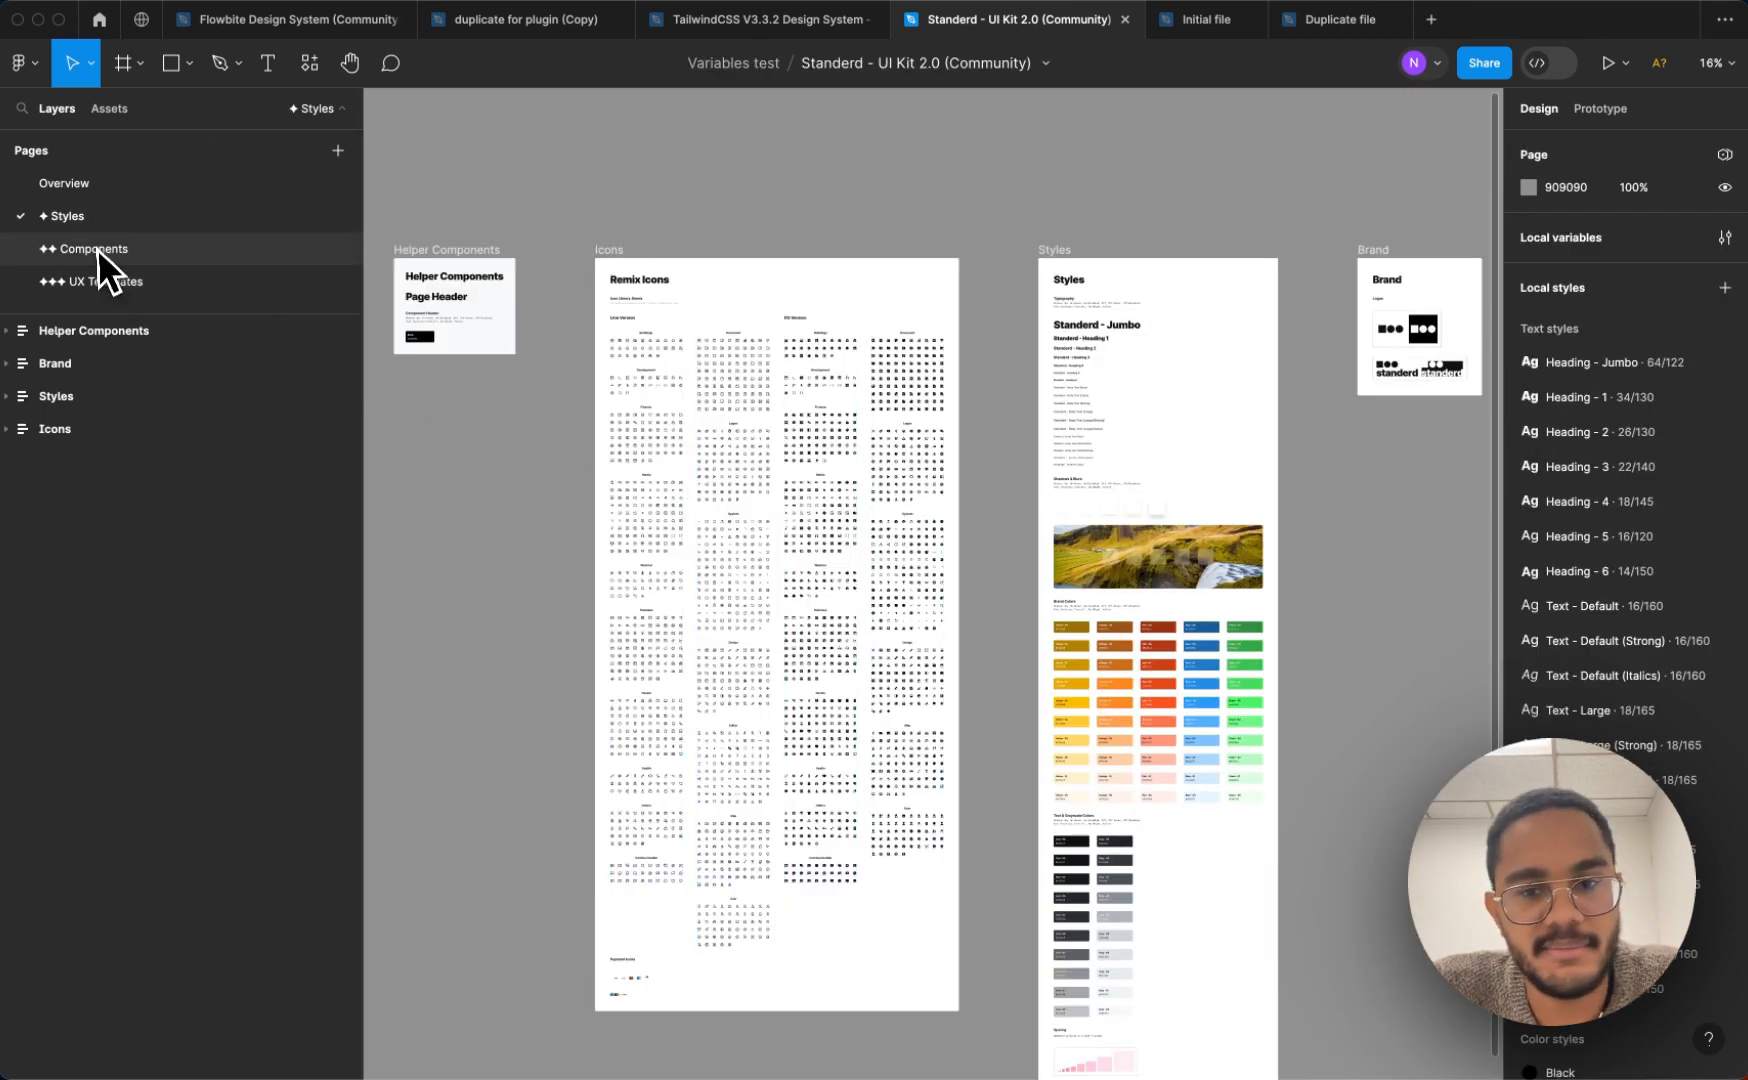
left_click(97, 249)
scroll(890, 432, "left", 4)
scroll(890, 432, "up", 2)
scroll(890, 432, "left", 5)
scroll(890, 432, "down", 1)
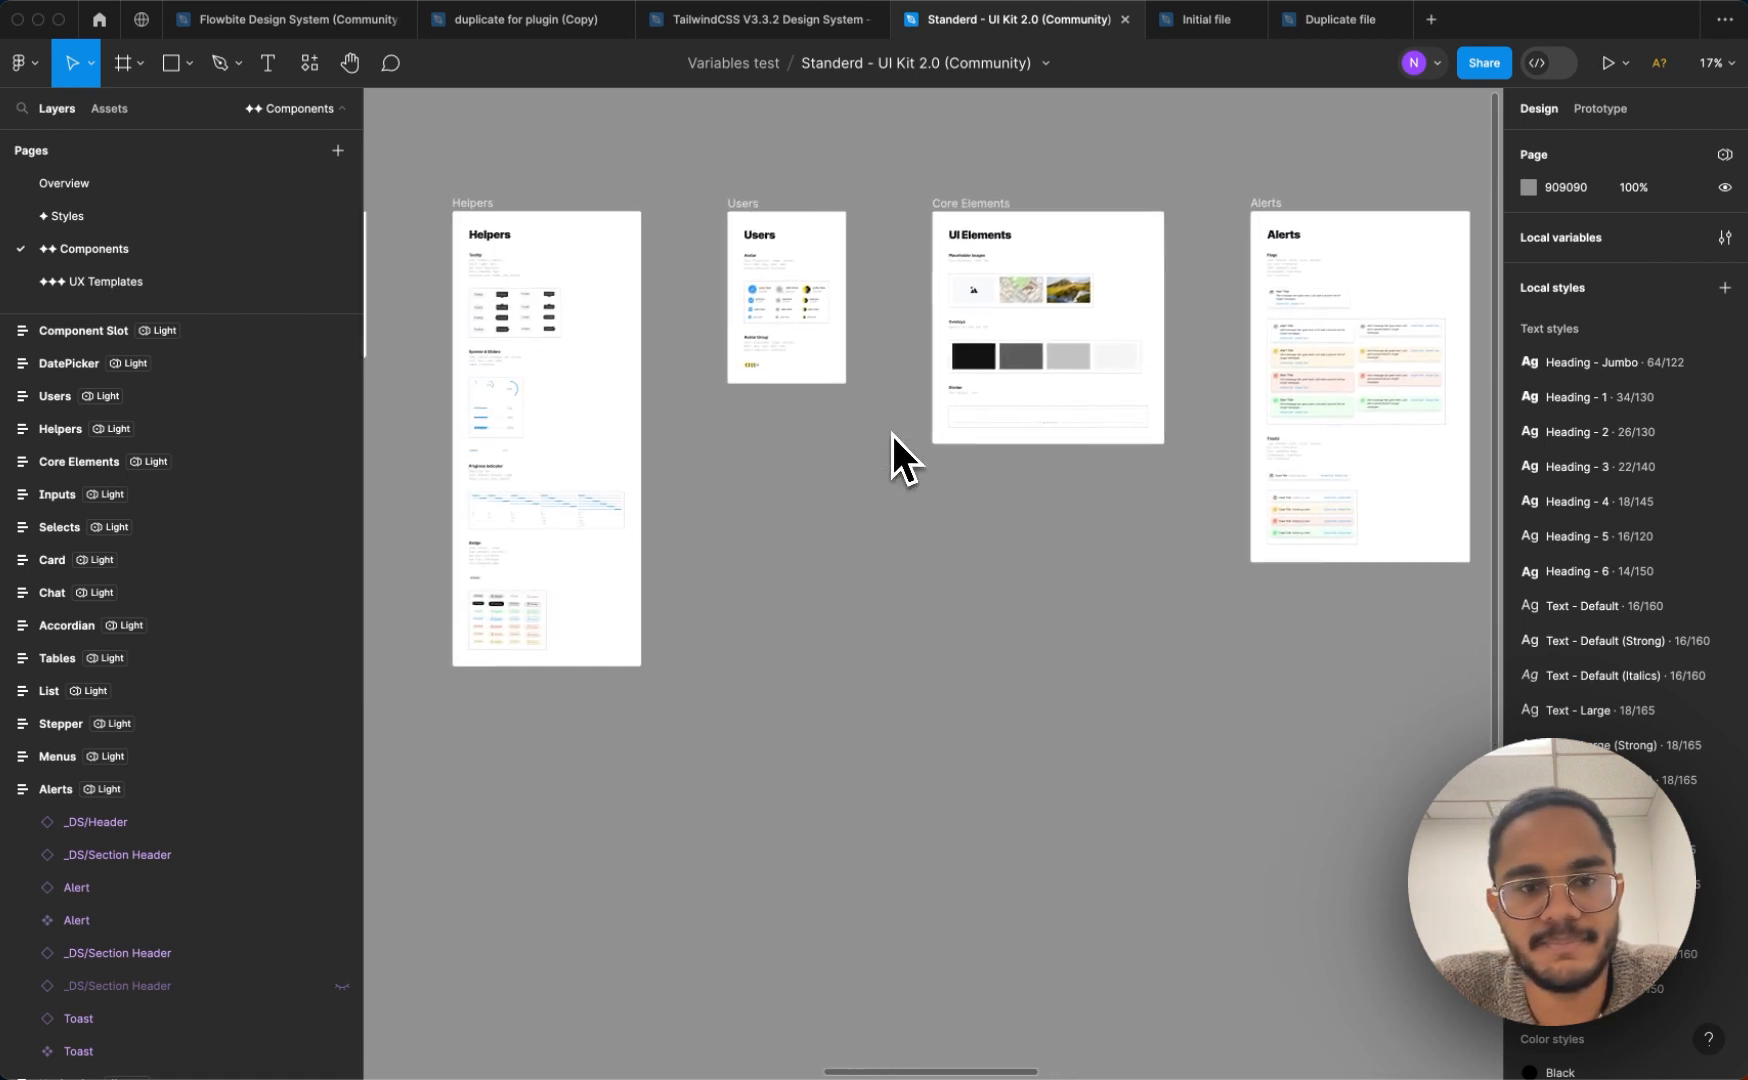
Open the file's local variables and examine the color groups in the Standerd Colors collection
left_click(1725, 237)
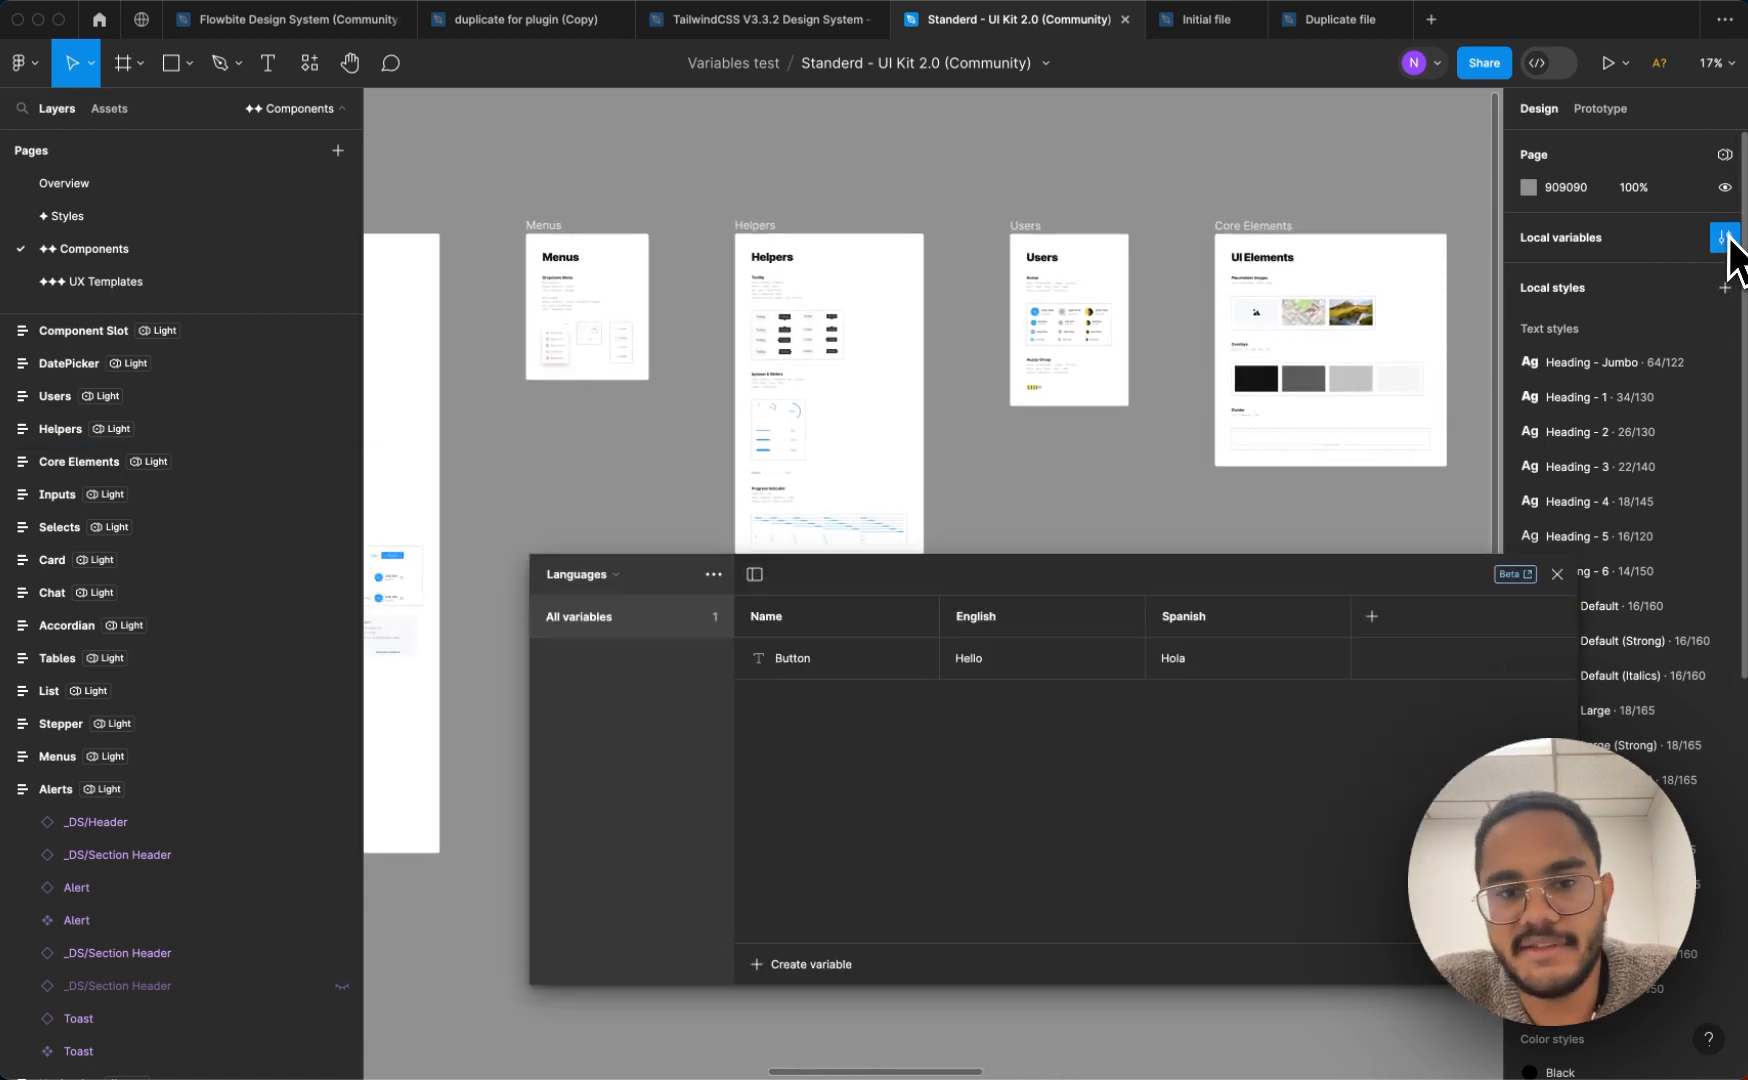
left_click_drag(893, 593, 567, 341)
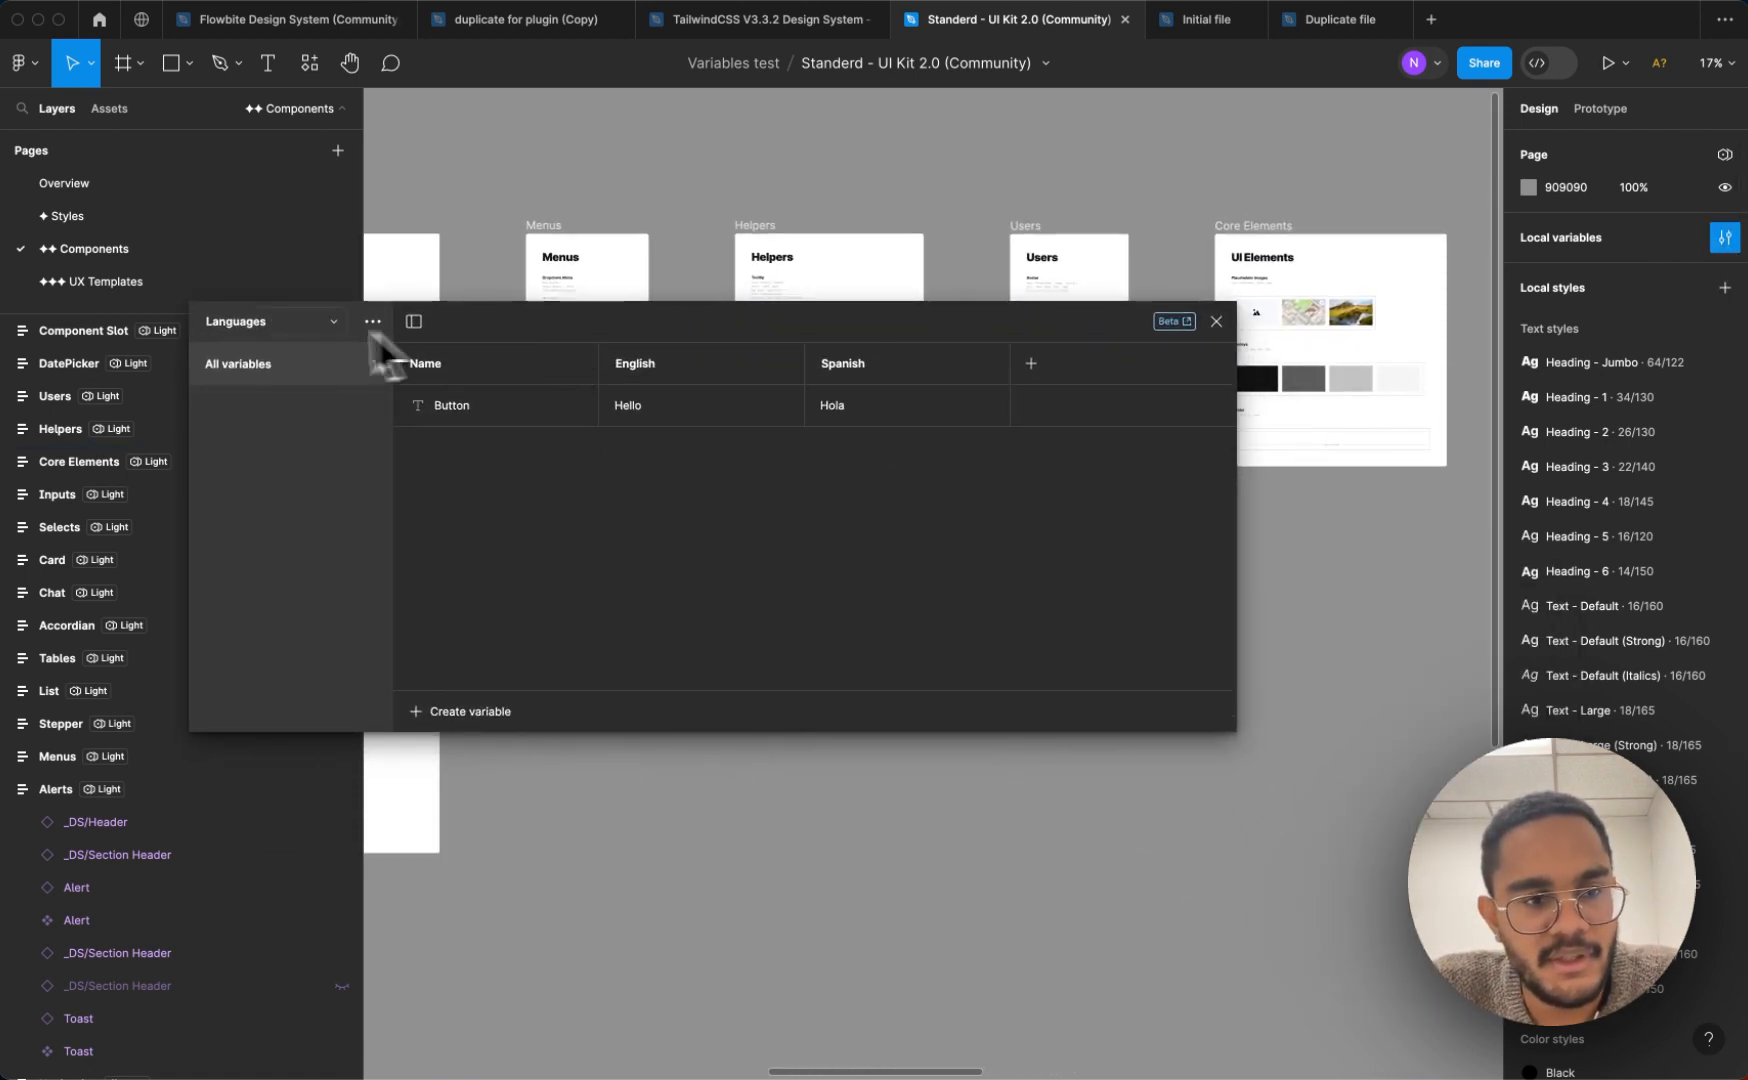
left_click(240, 323)
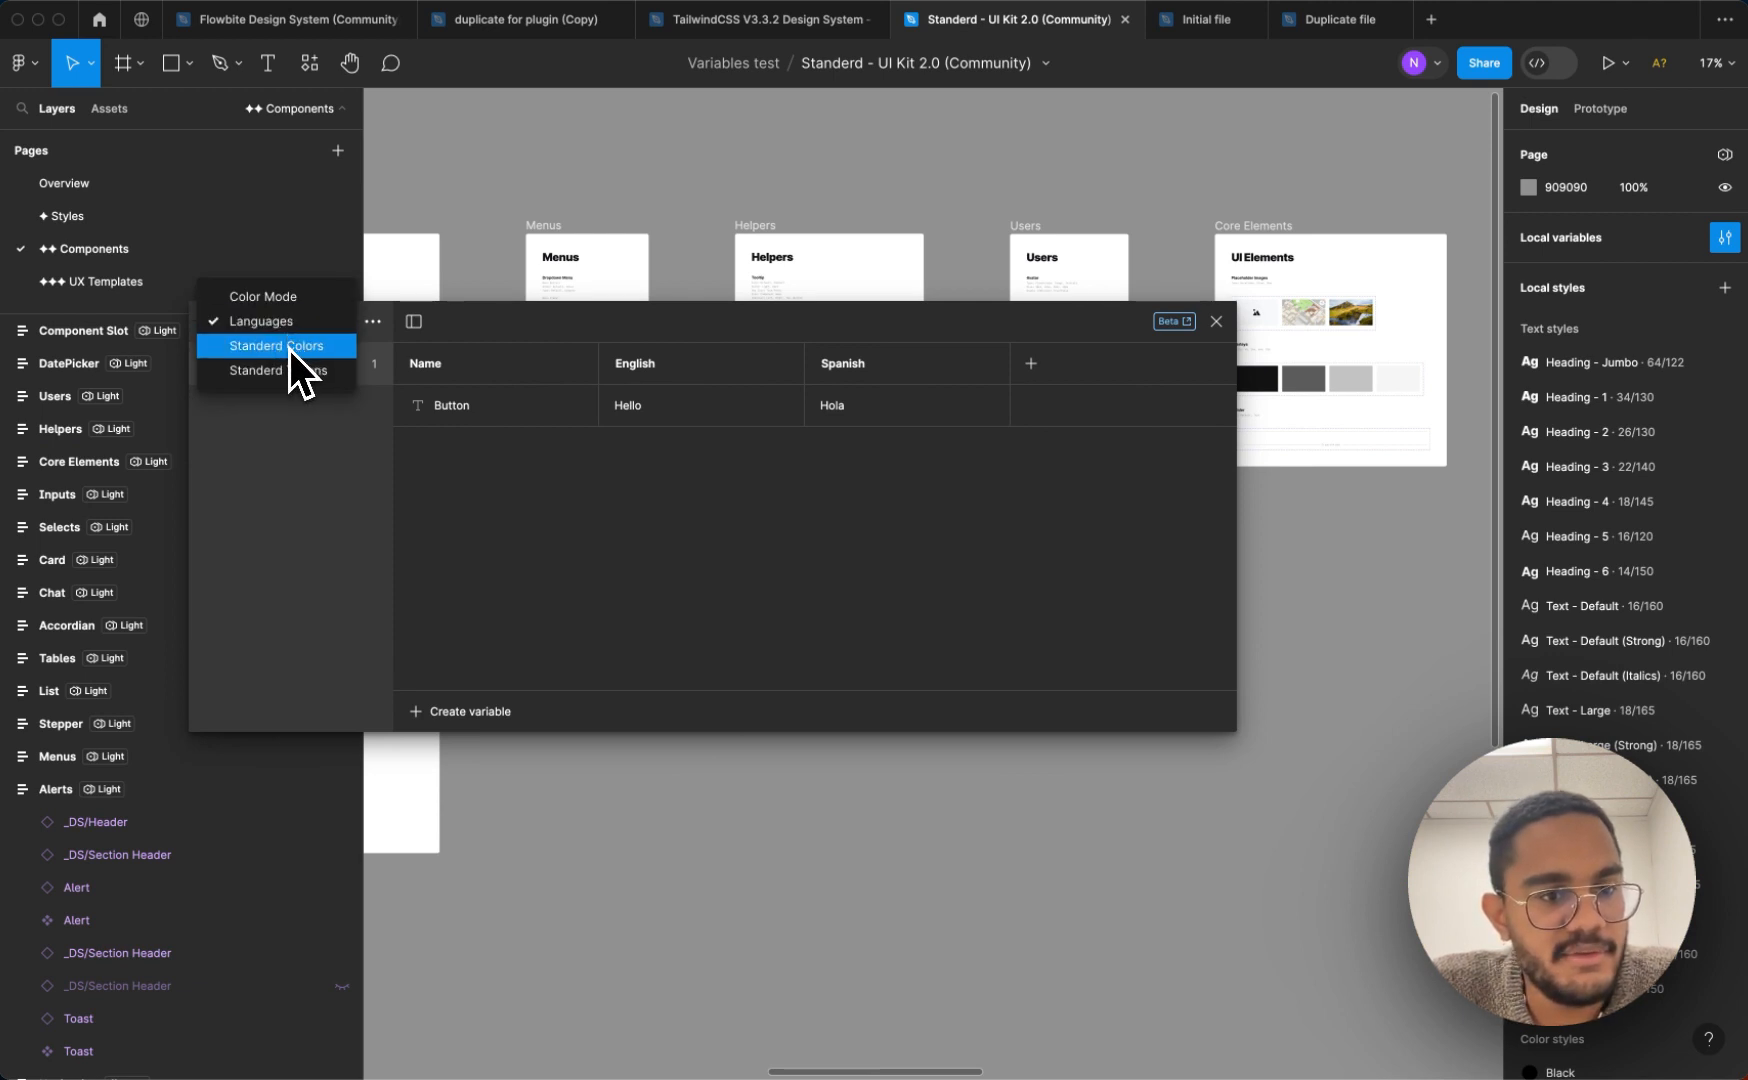
left_click(288, 347)
scroll(535, 548, "down", 5)
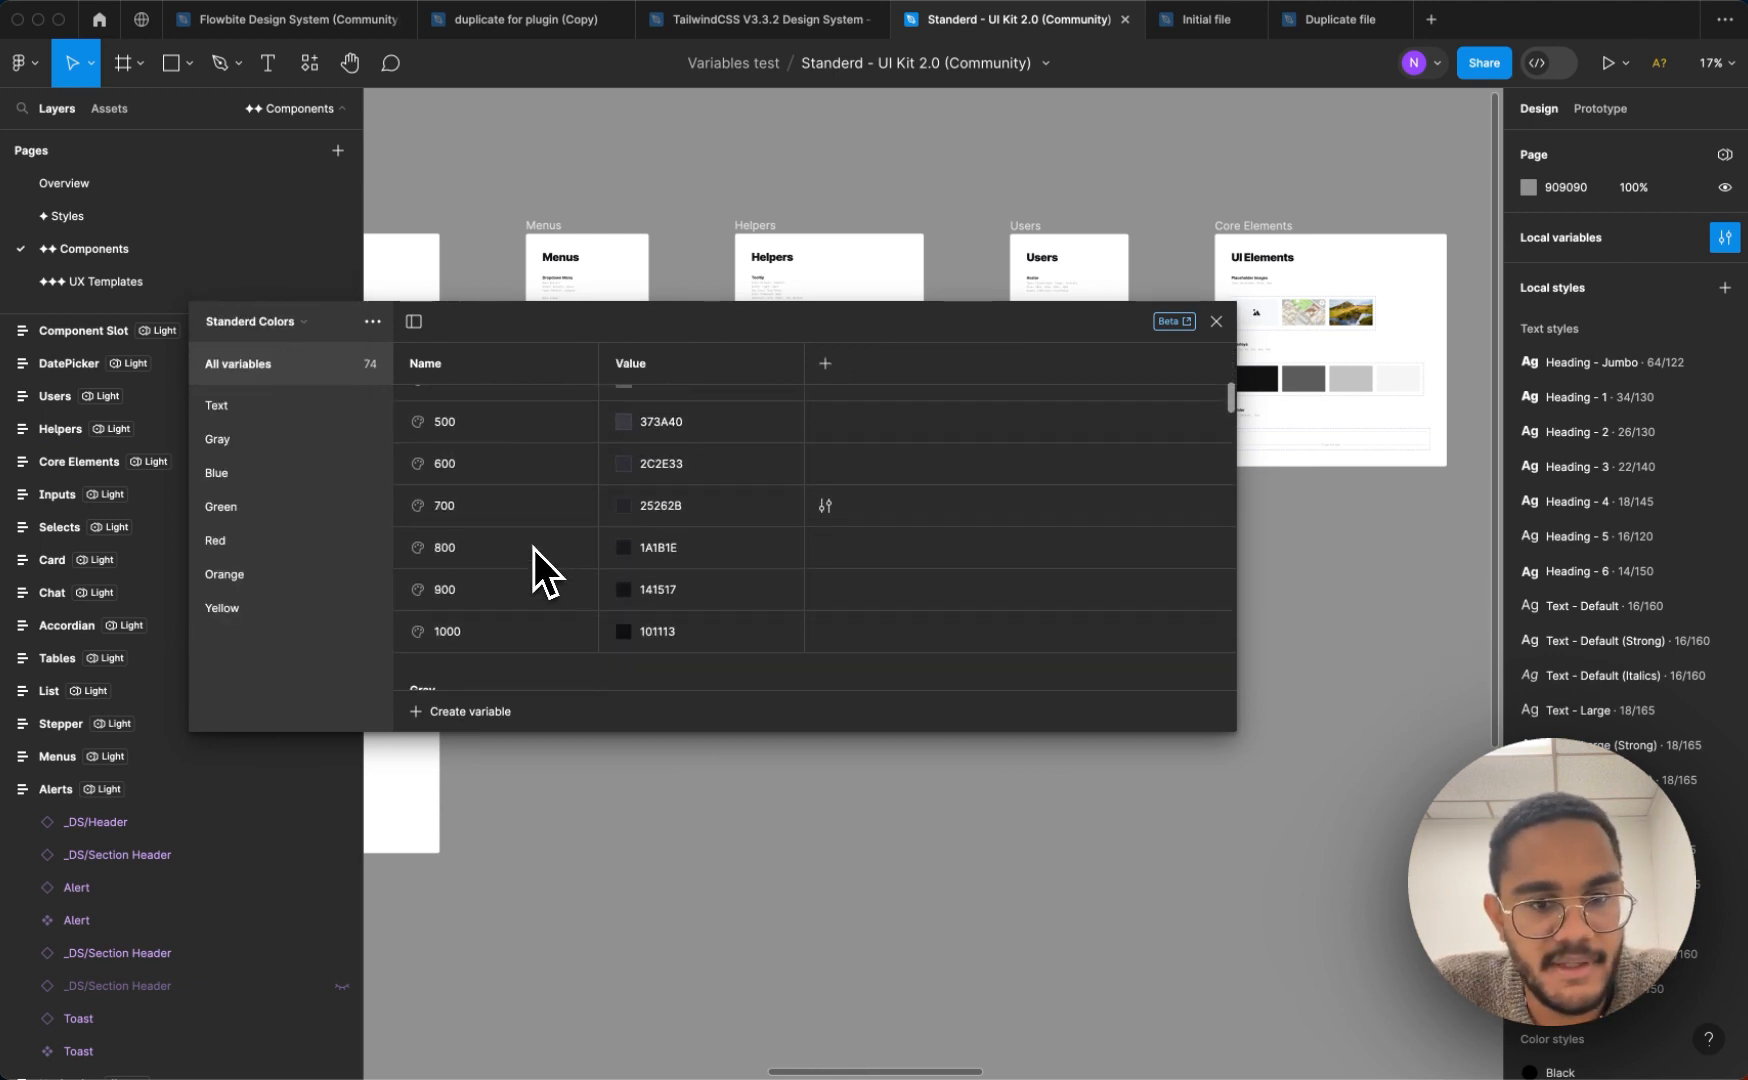
scroll(534, 549, "down", 20)
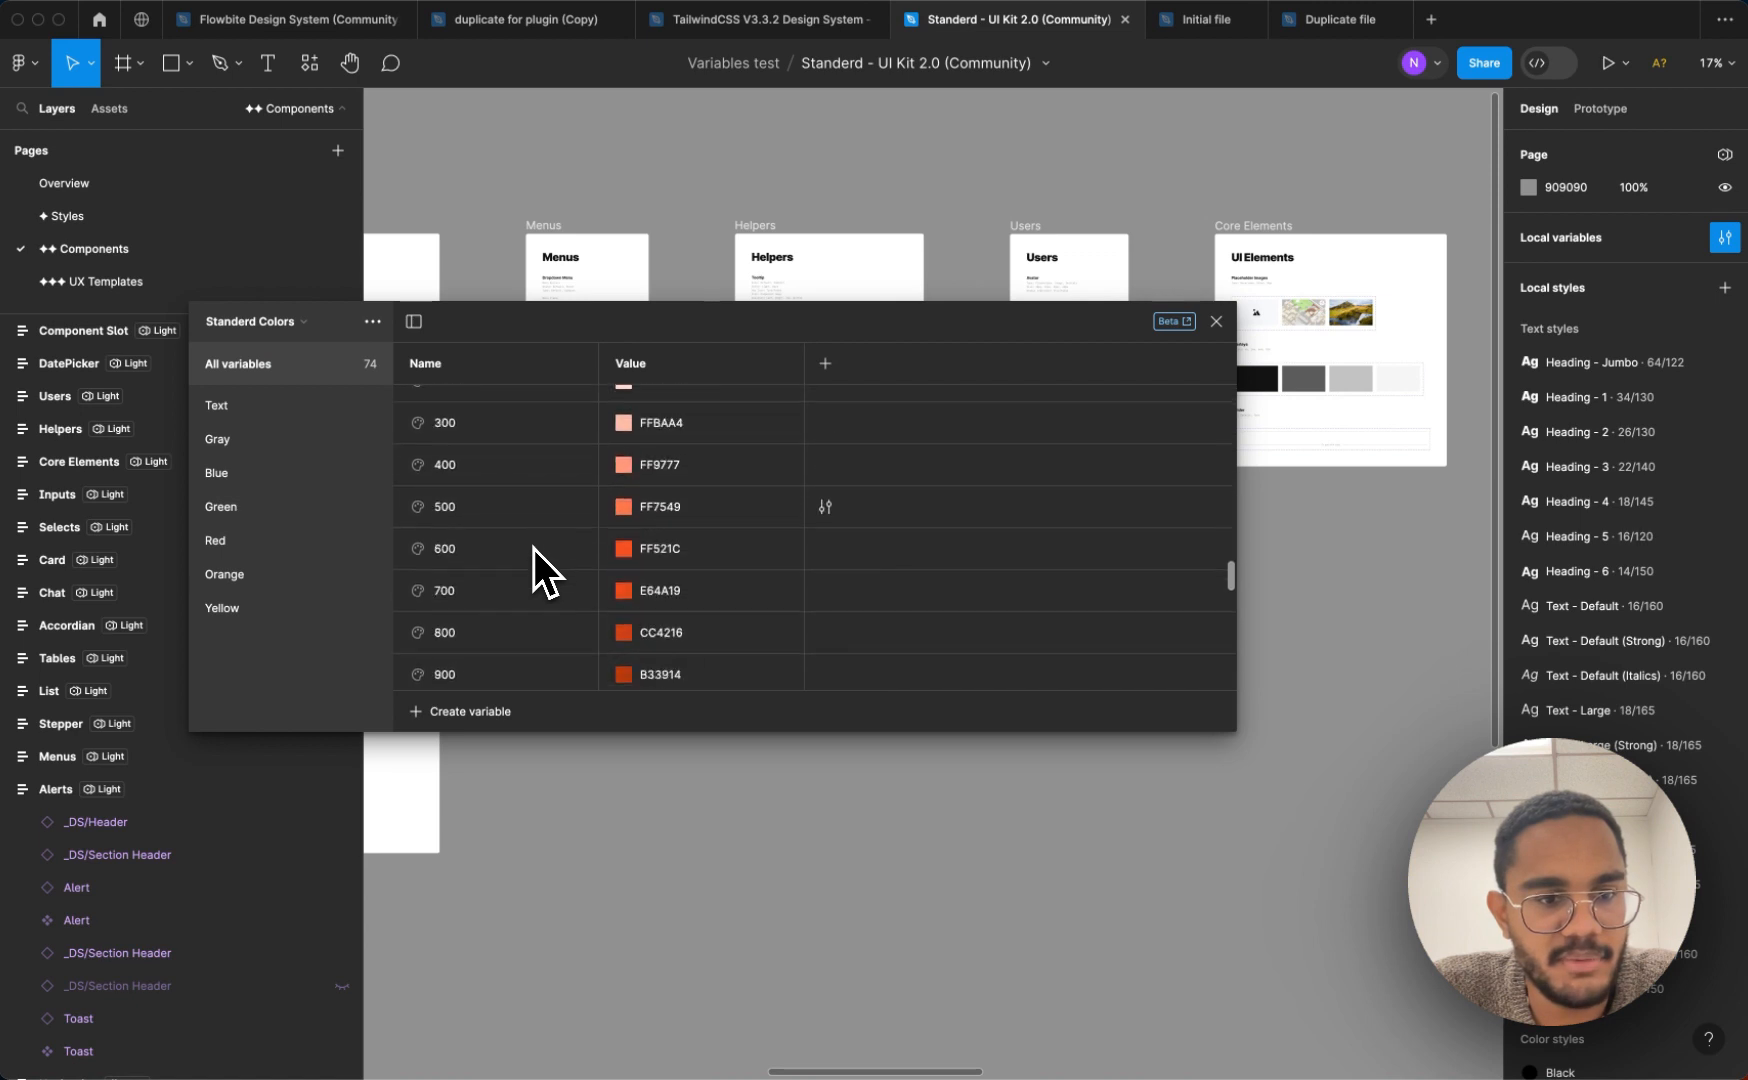
scroll(534, 549, "down", 15)
scroll(534, 549, "up", 20)
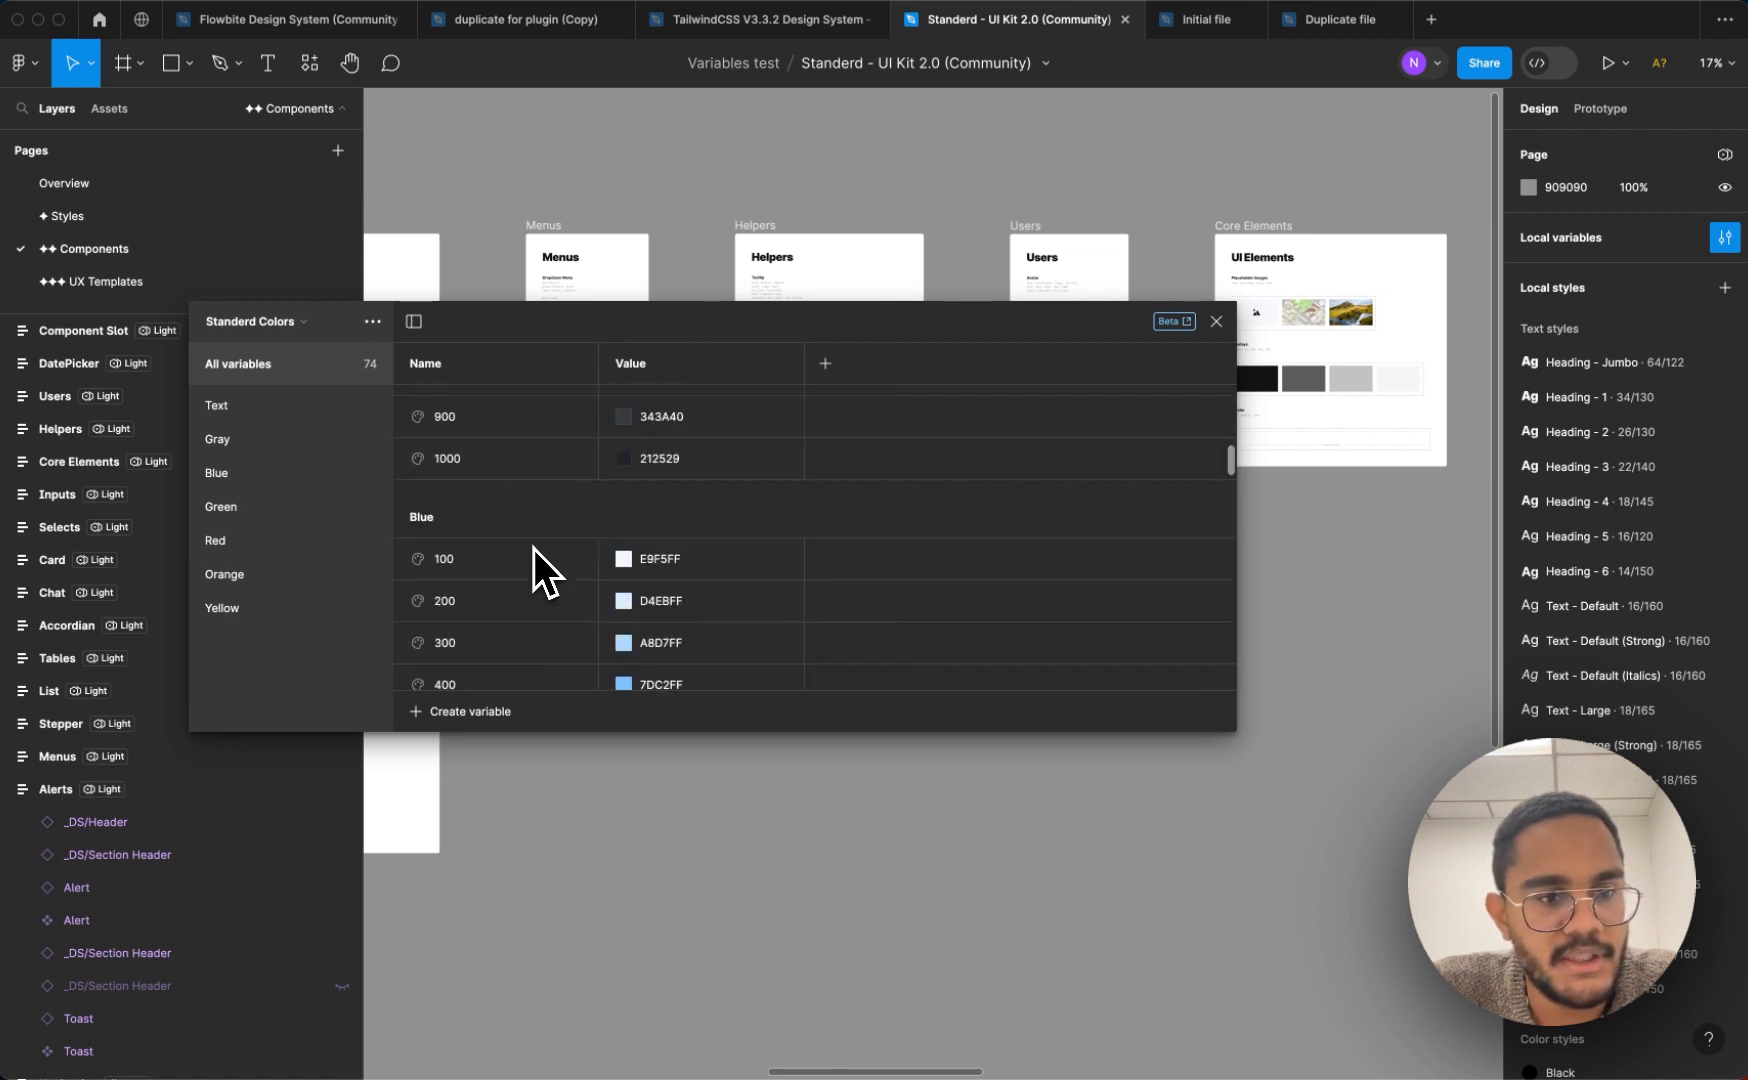
Switch to the Color Mode collection and review its variables across the Light, Dark and Blue modes
left_click(320, 330)
left_click(280, 276)
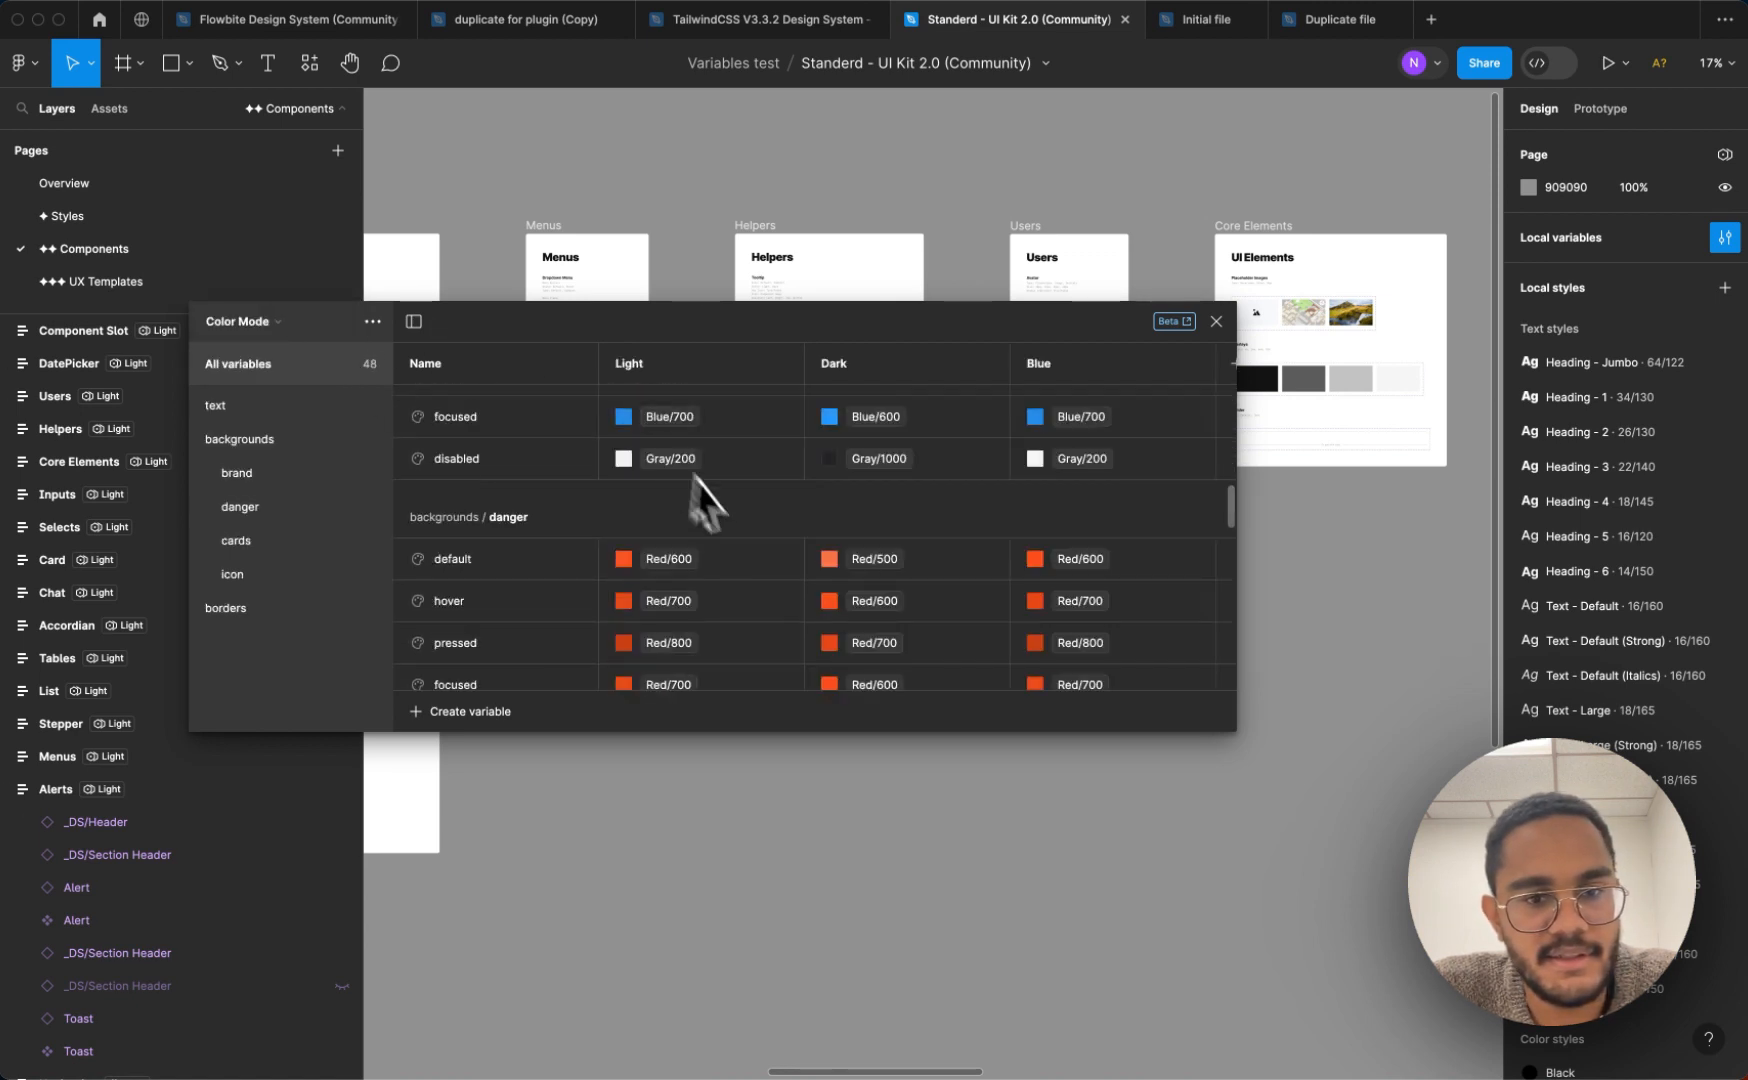
scroll(737, 526, "up", 10)
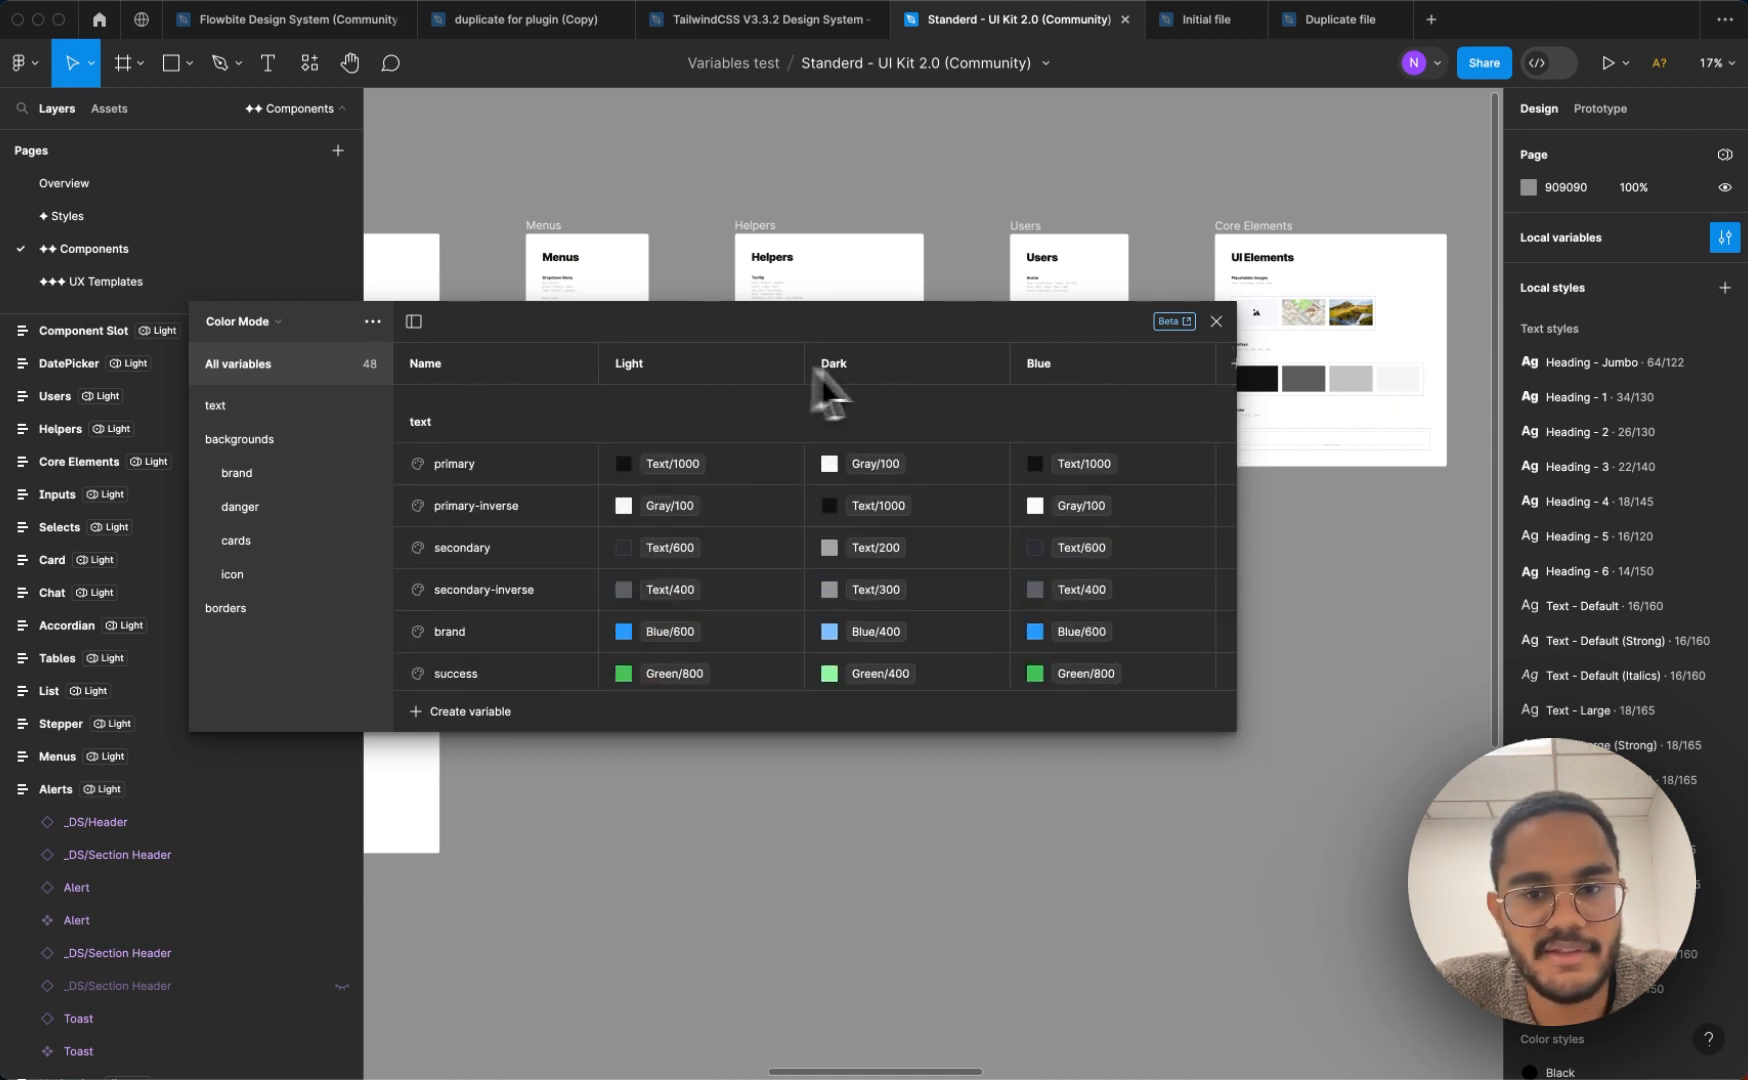
left_click_drag(770, 310, 940, 406)
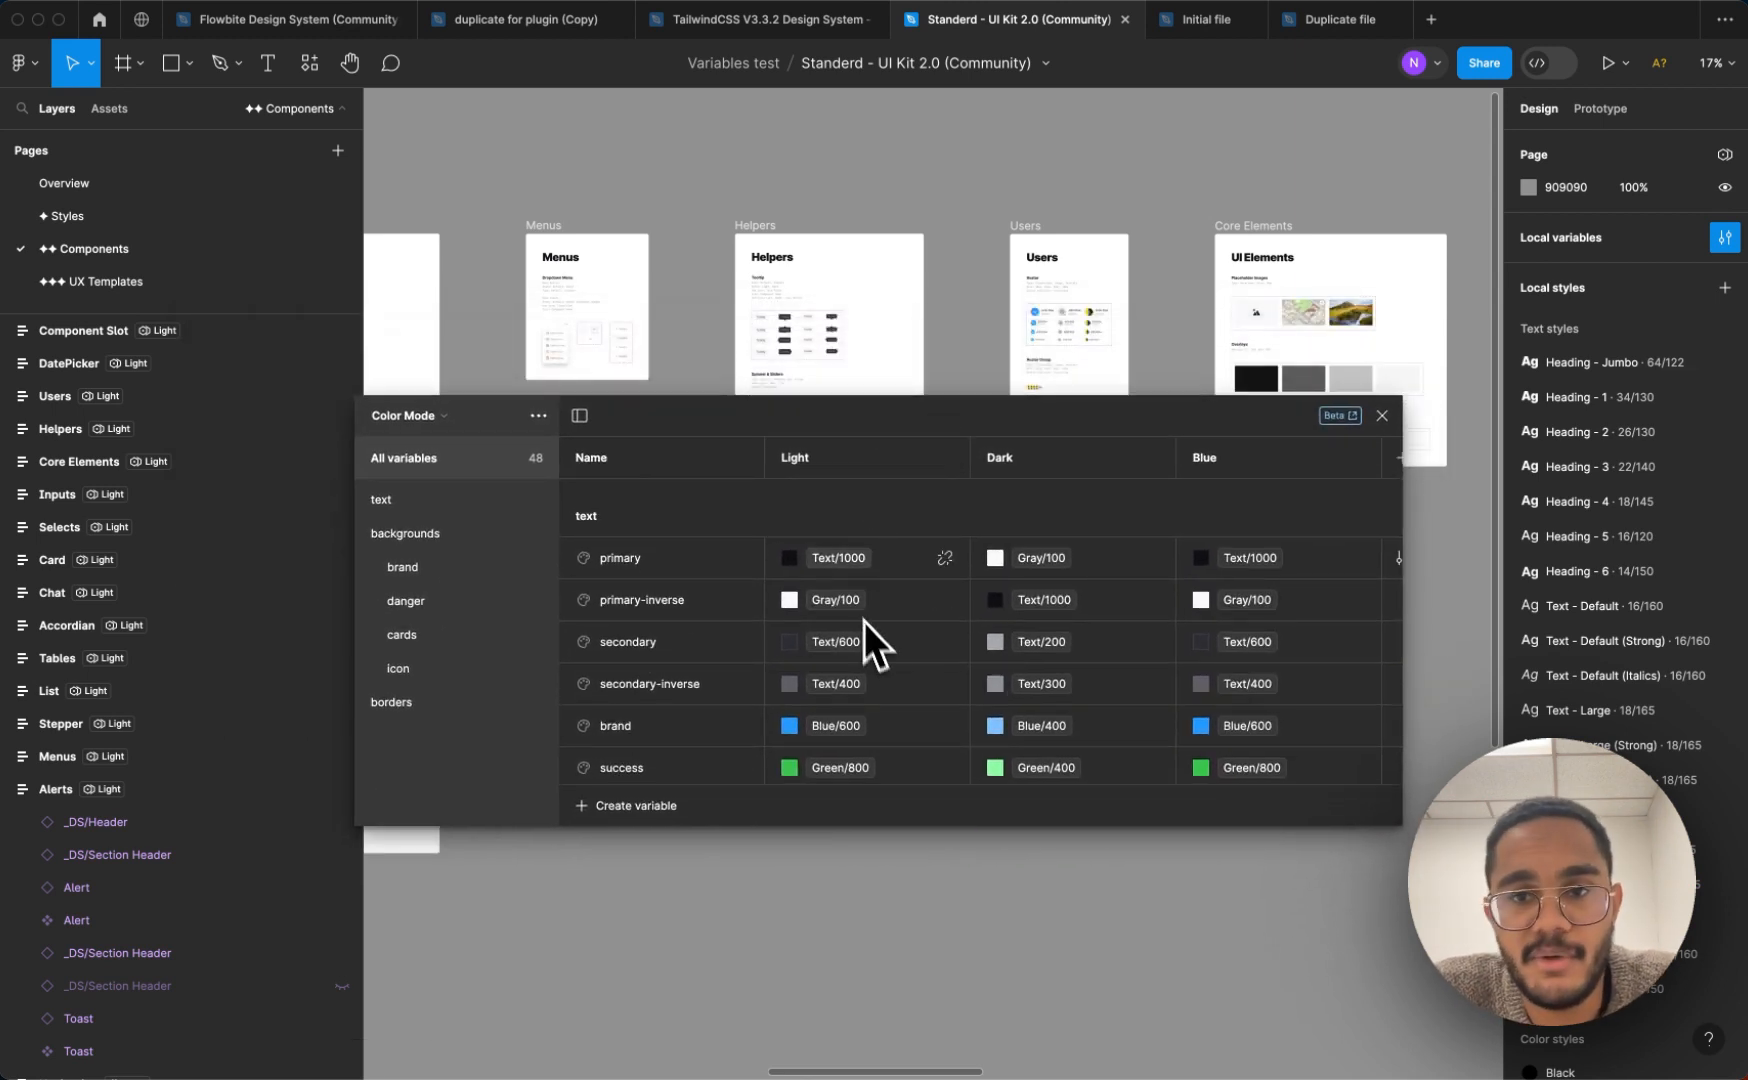
Switch to the Initial file and open its local variables
left_click(1194, 22)
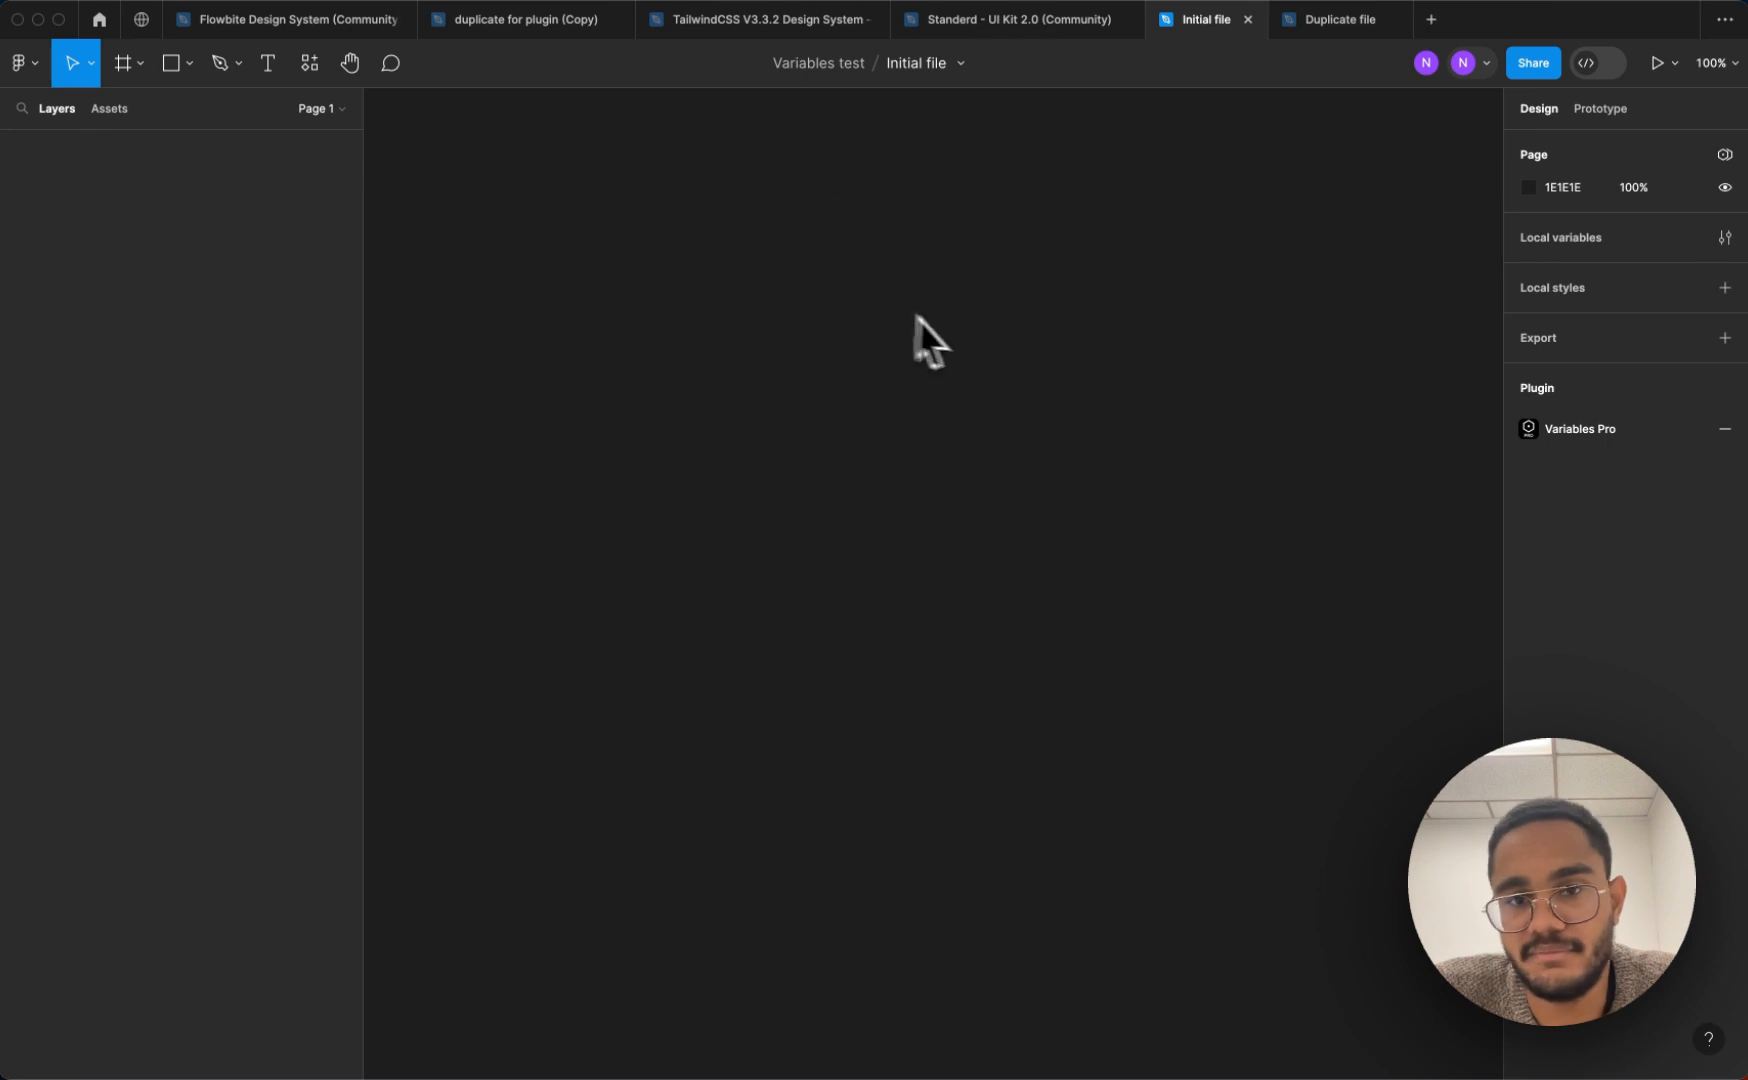
left_click(1725, 237)
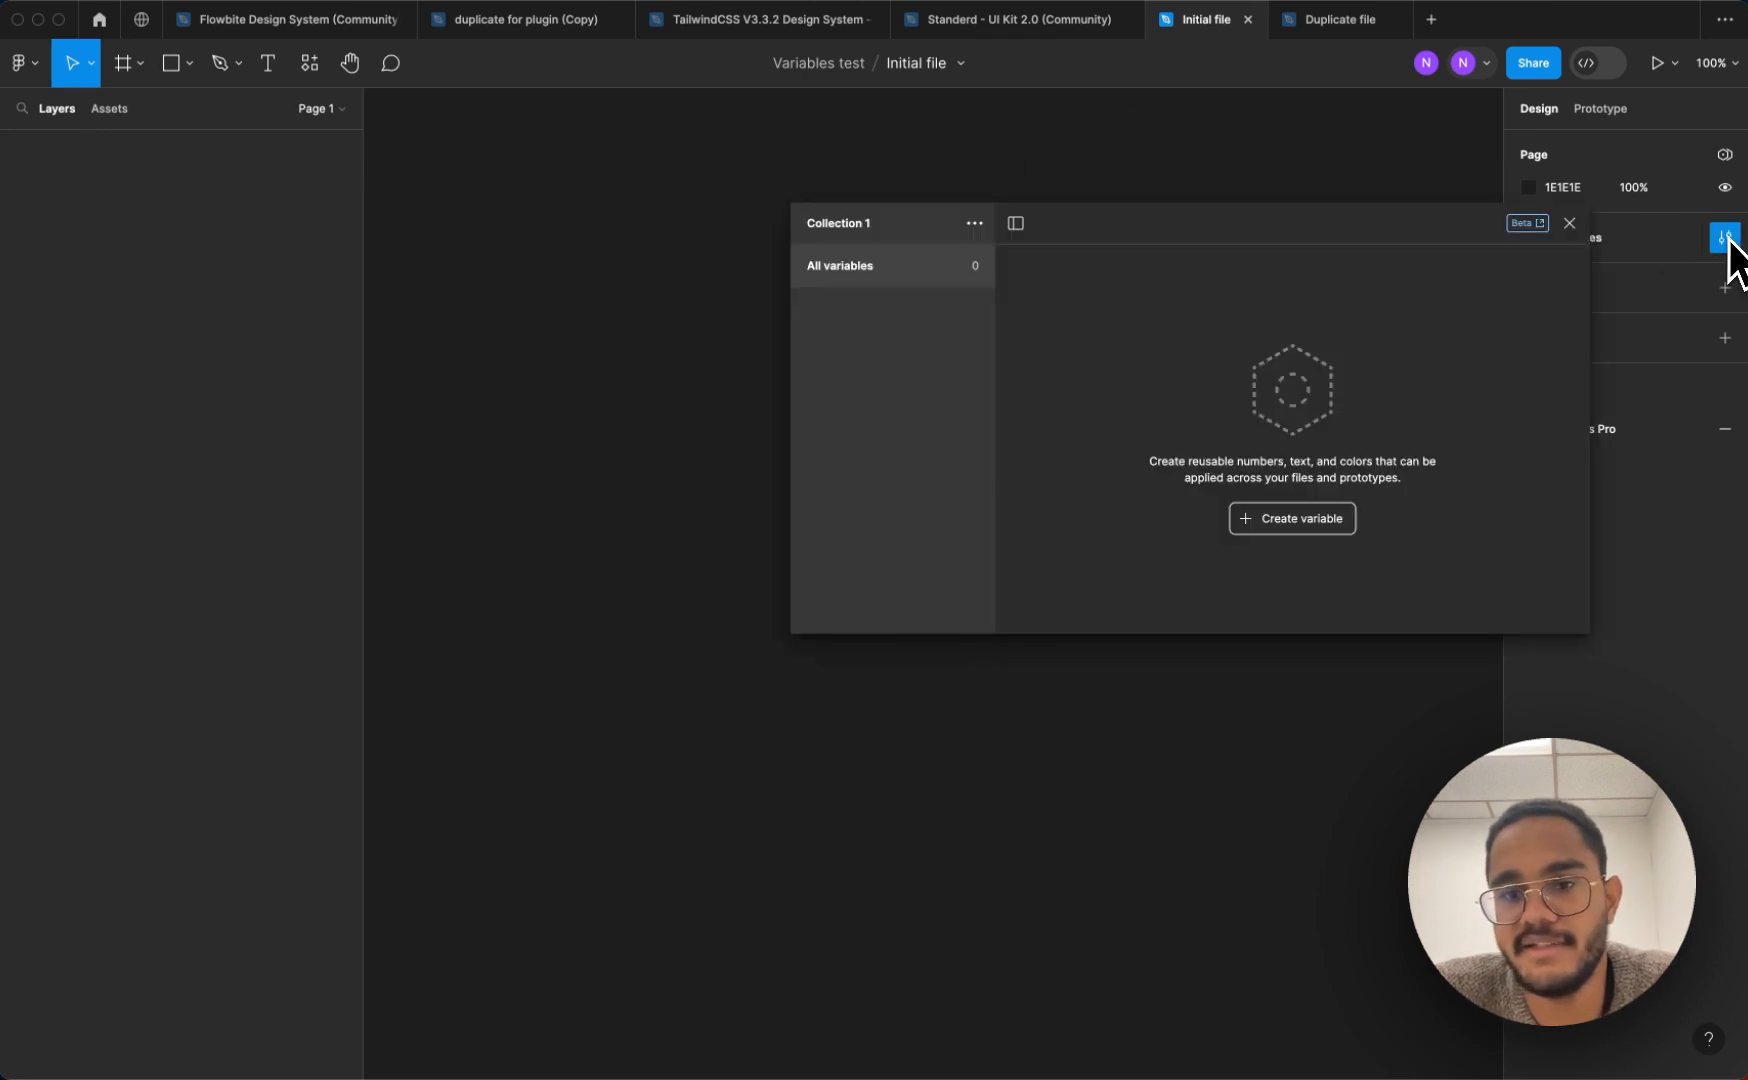
left_click_drag(1233, 240, 1163, 243)
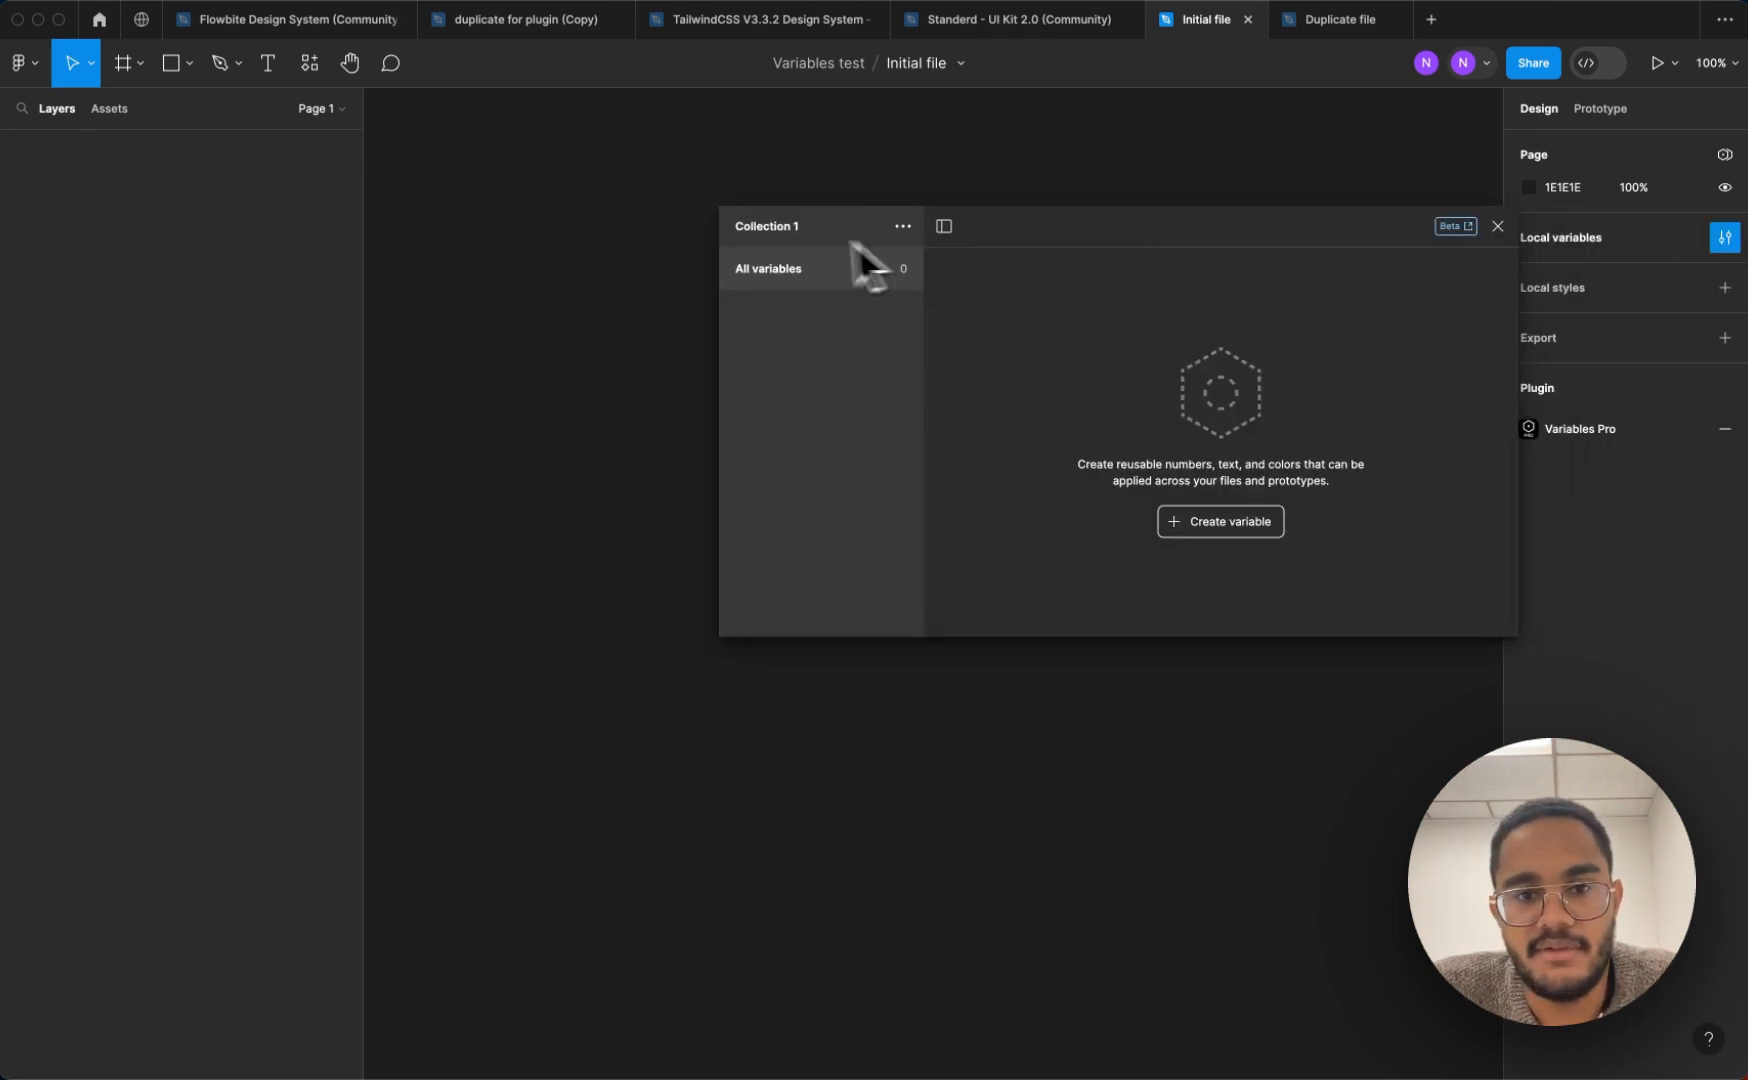
Return to the Standerd UI Kit file and run the in-development version of the Variables manager plugin beside the variables window
left_click(1041, 31)
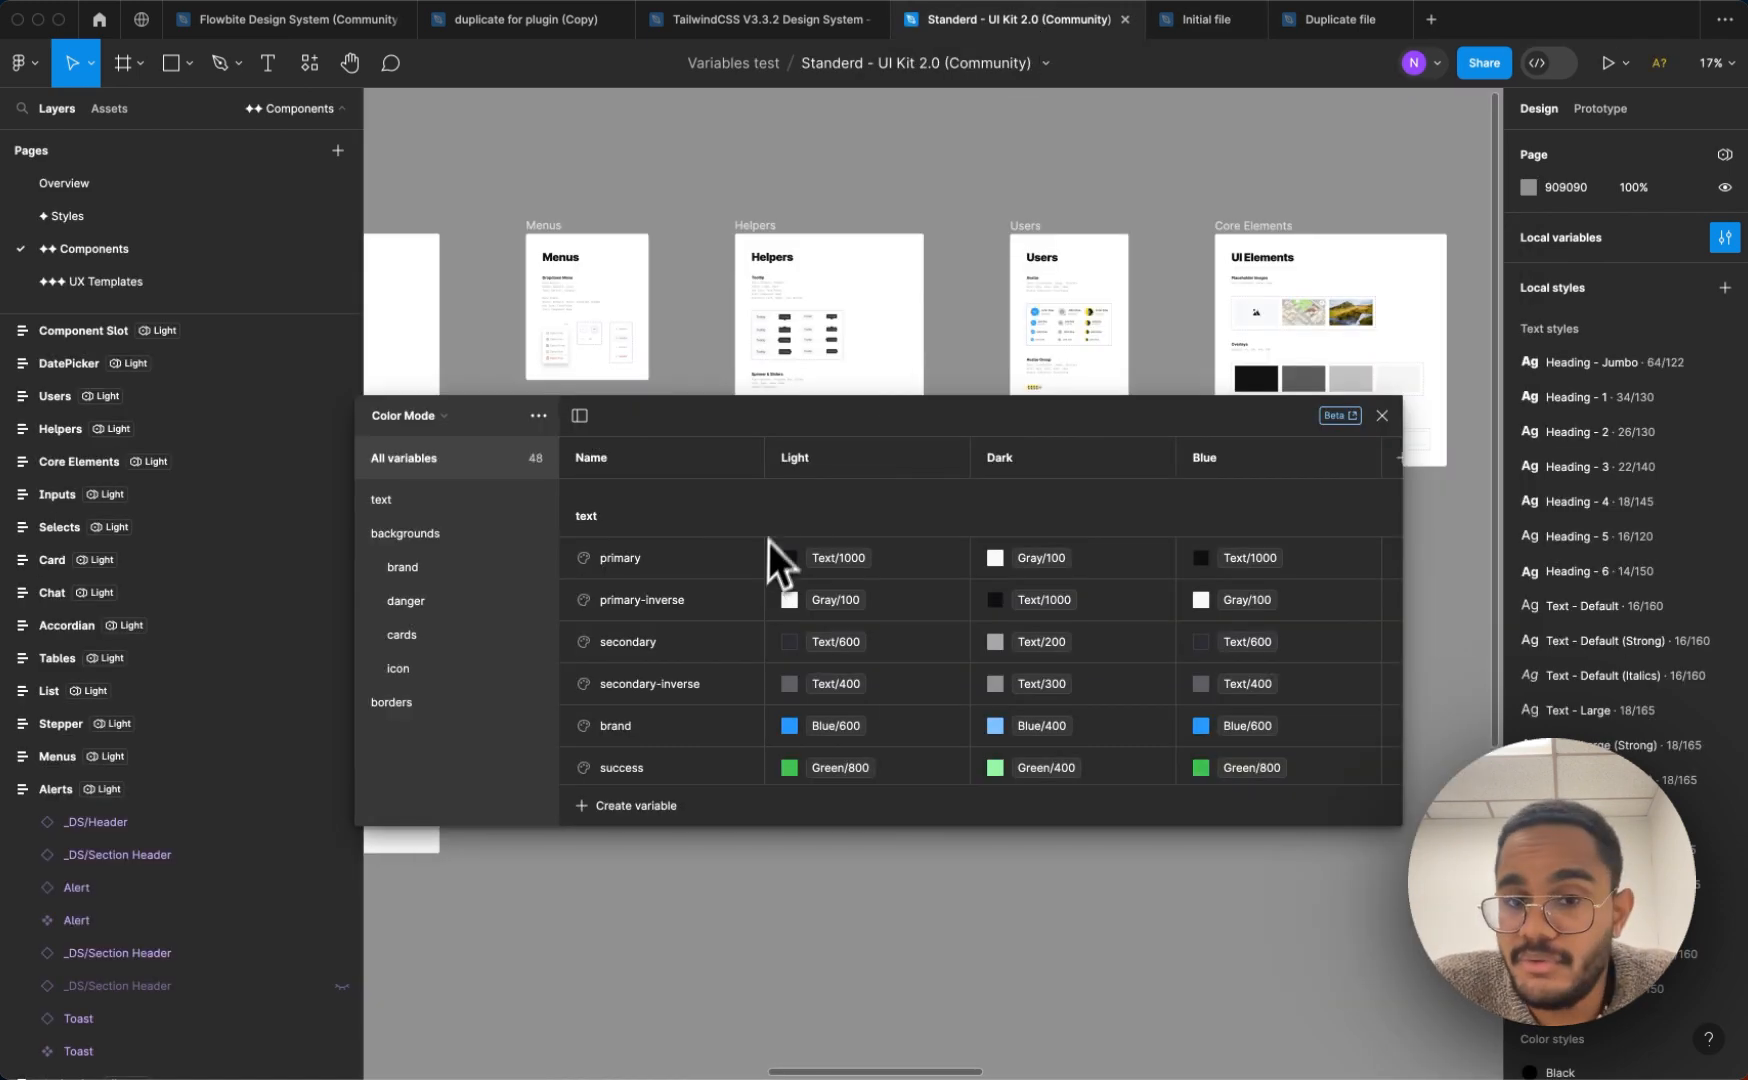
left_click_drag(817, 437, 1170, 217)
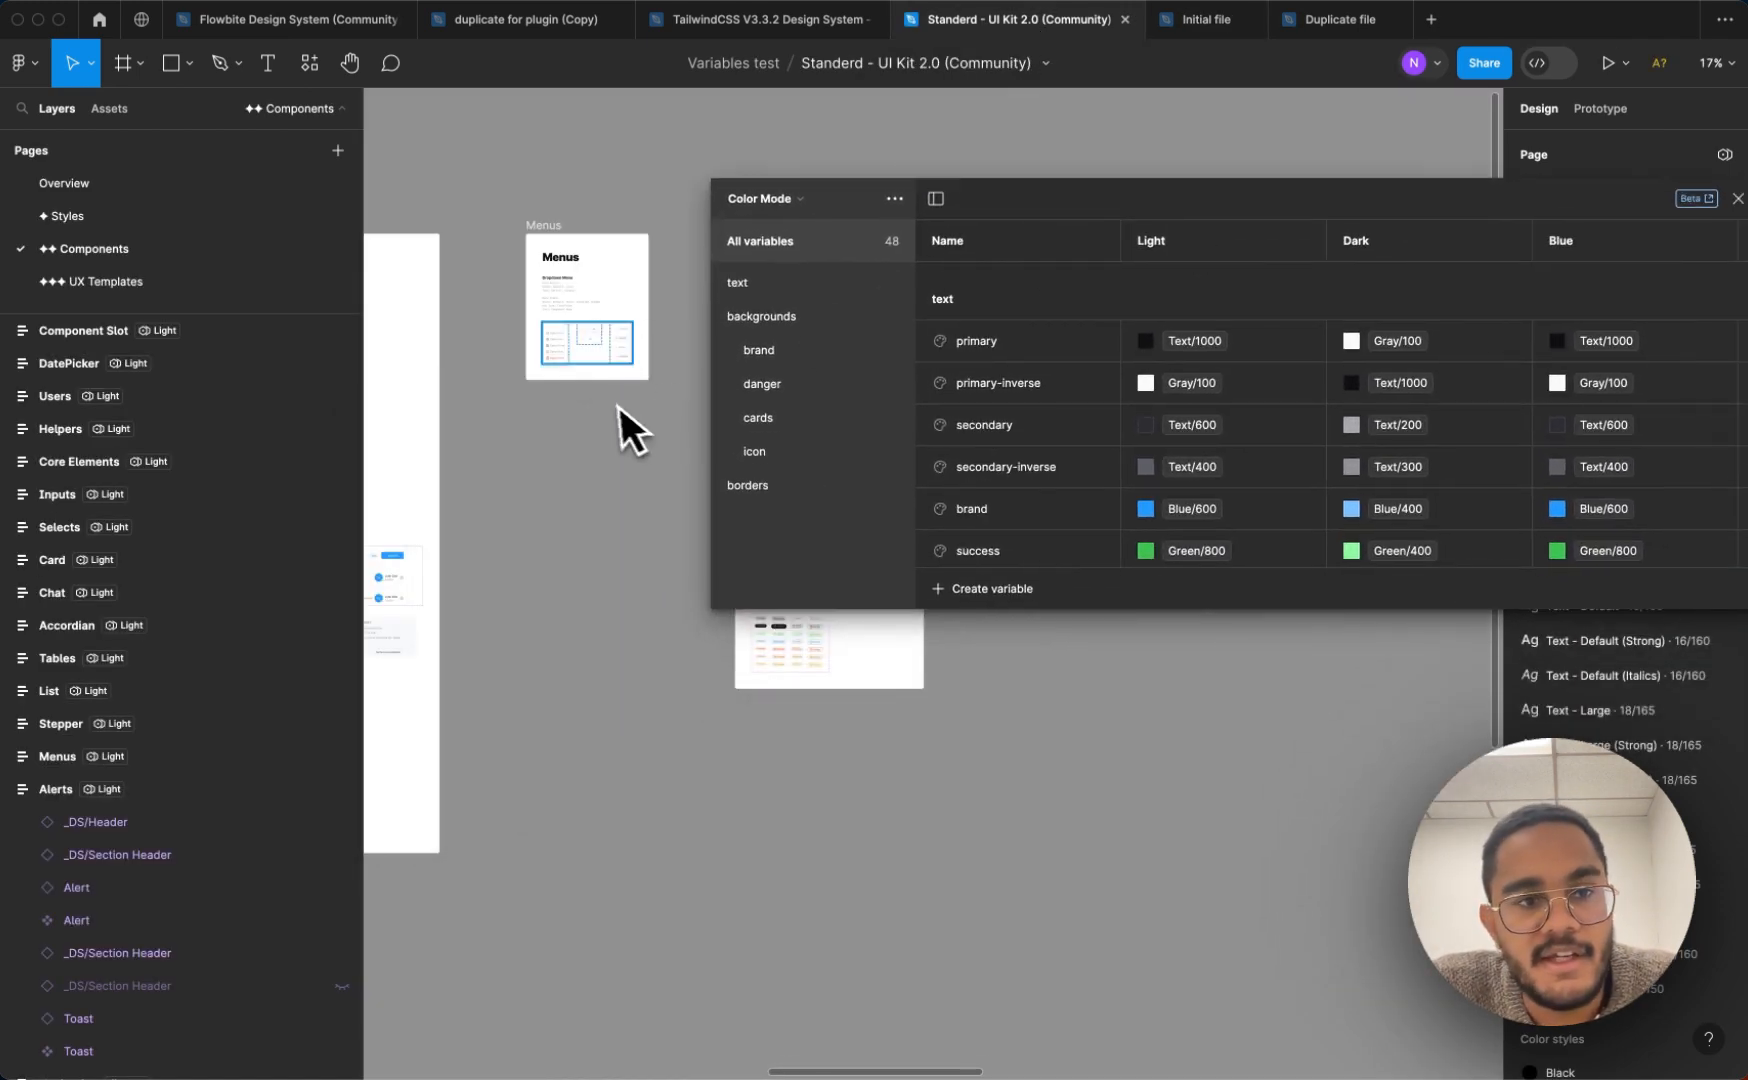
left_click(310, 66)
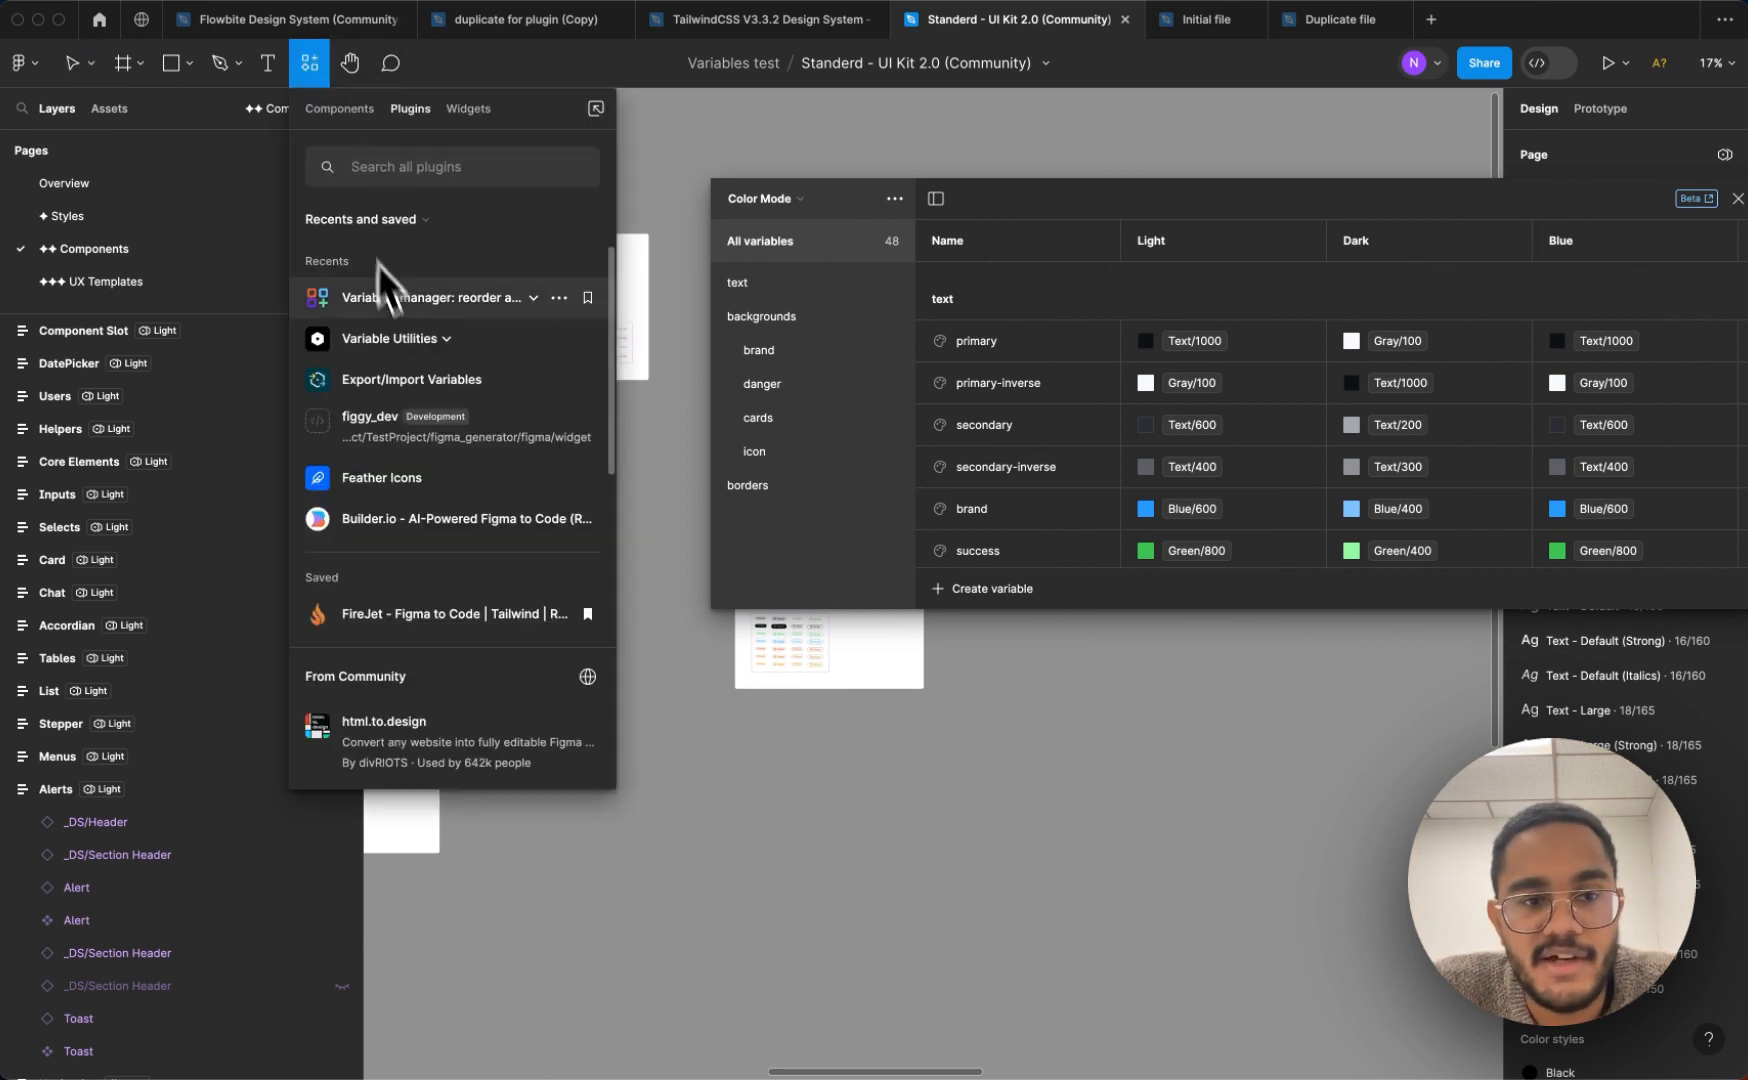
left_click(436, 300)
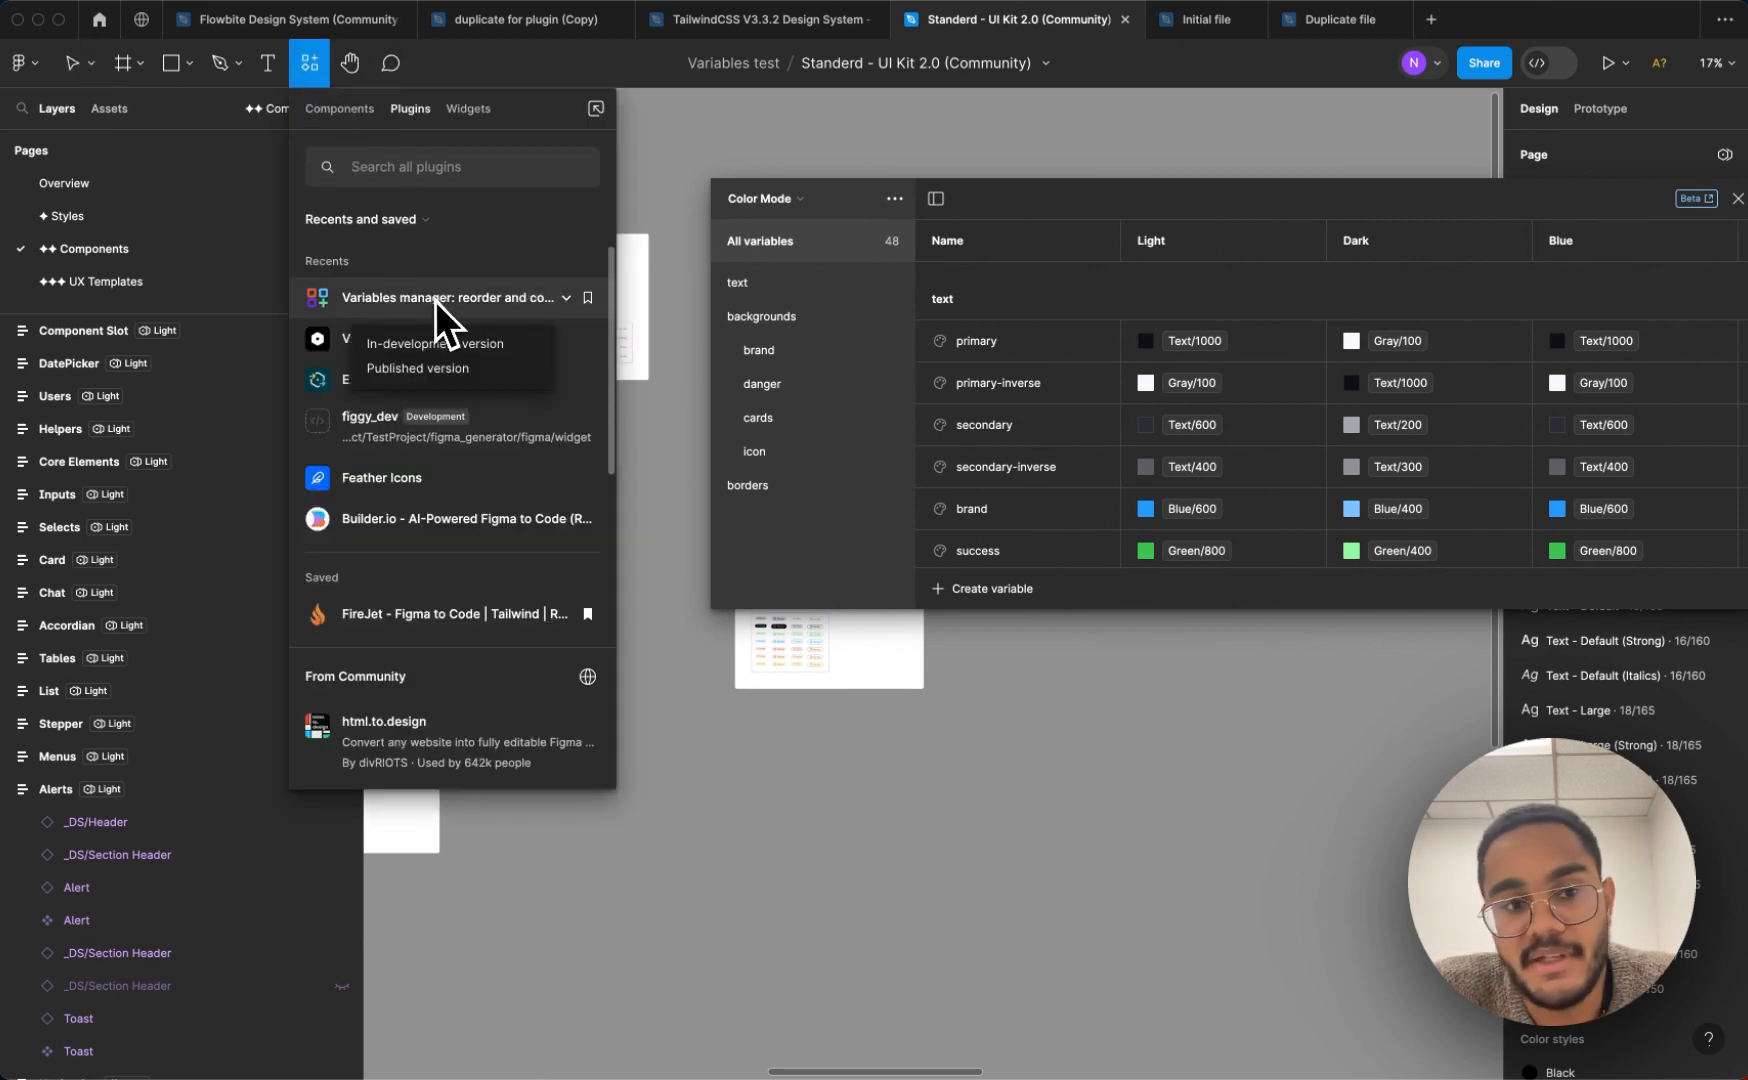
left_click(404, 344)
left_click_drag(355, 171, 483, 455)
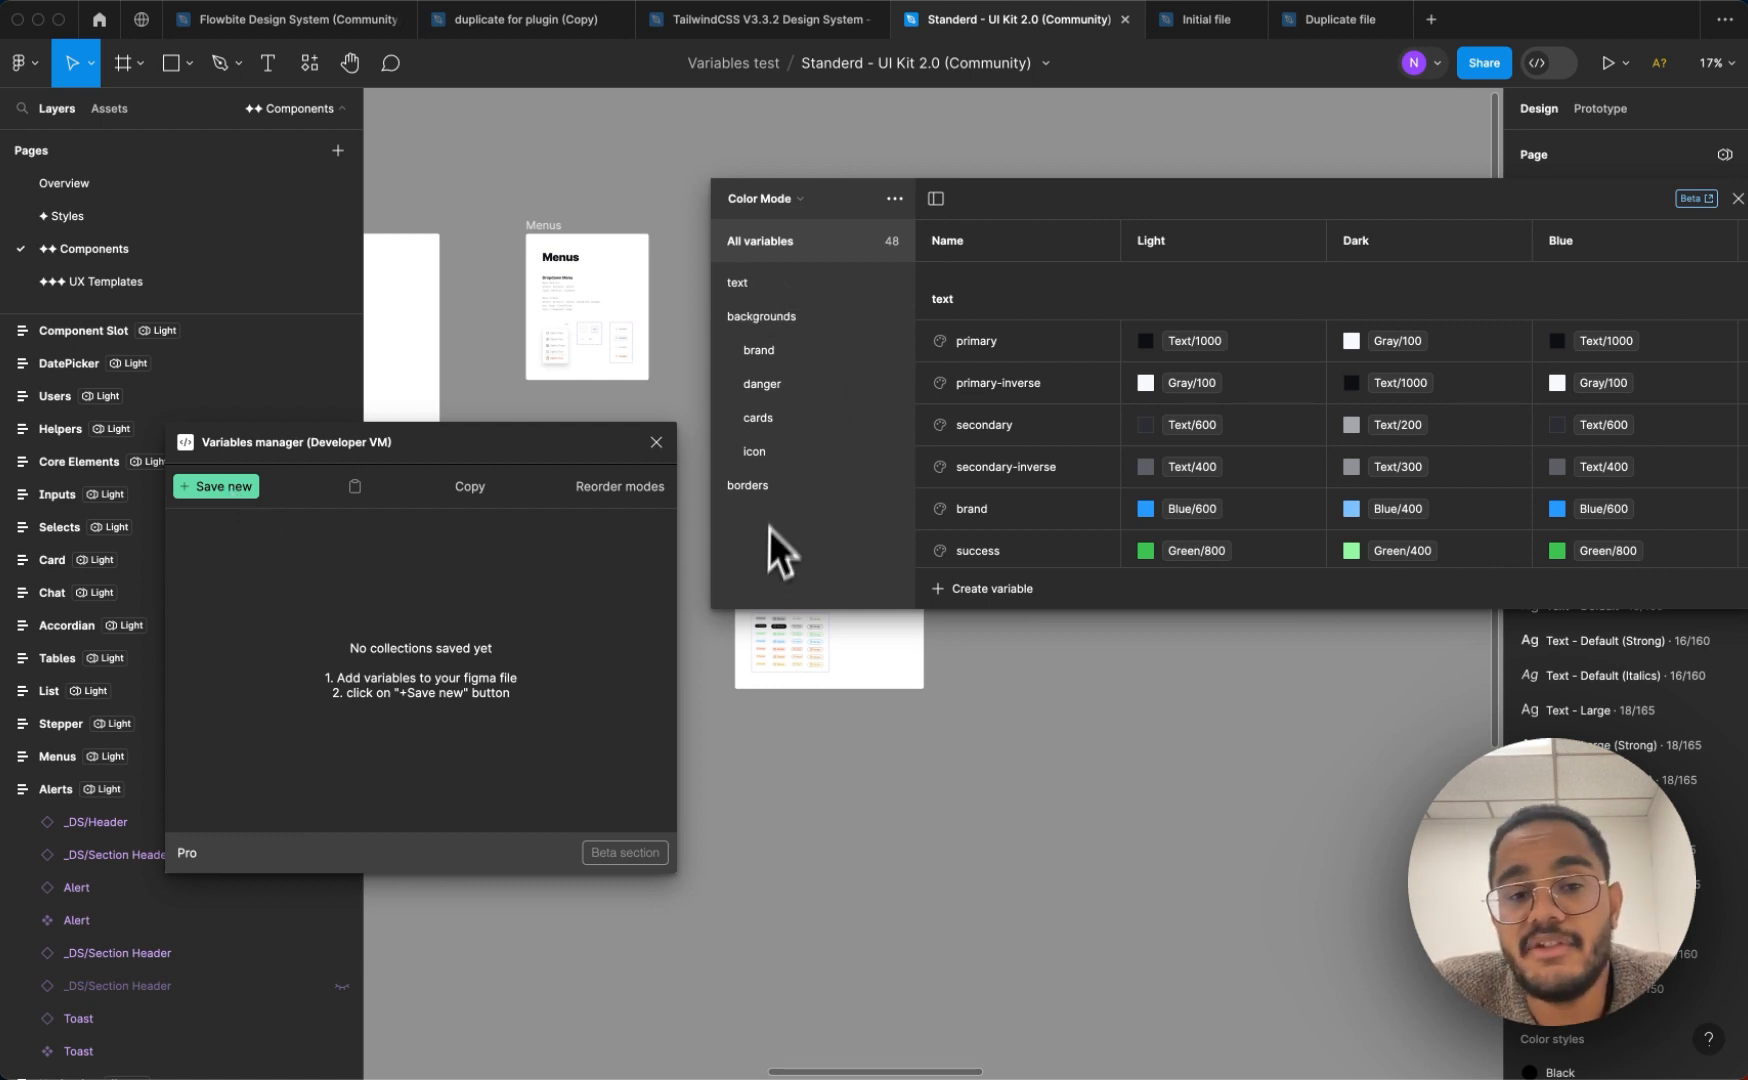
Examine the variables in the text group of the Color Mode collection
left_click(771, 288)
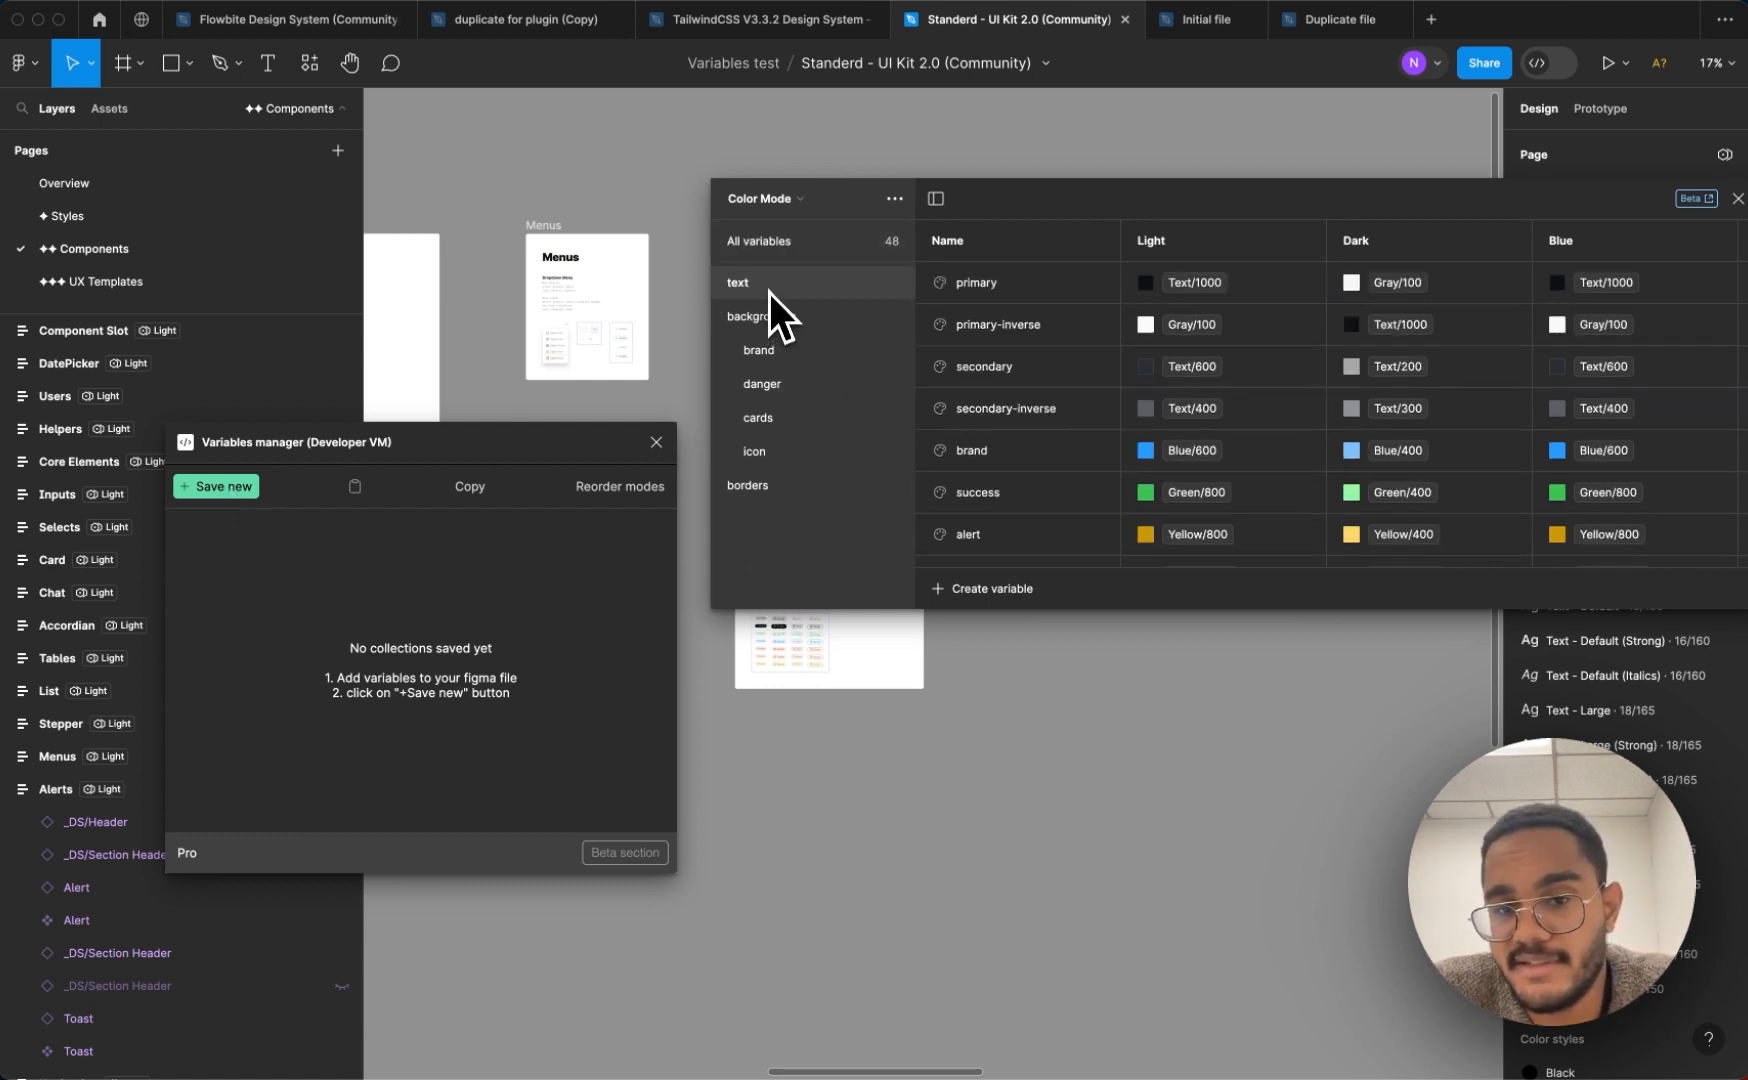
scroll(1021, 336, "down", 3)
scroll(1021, 336, "up", 3)
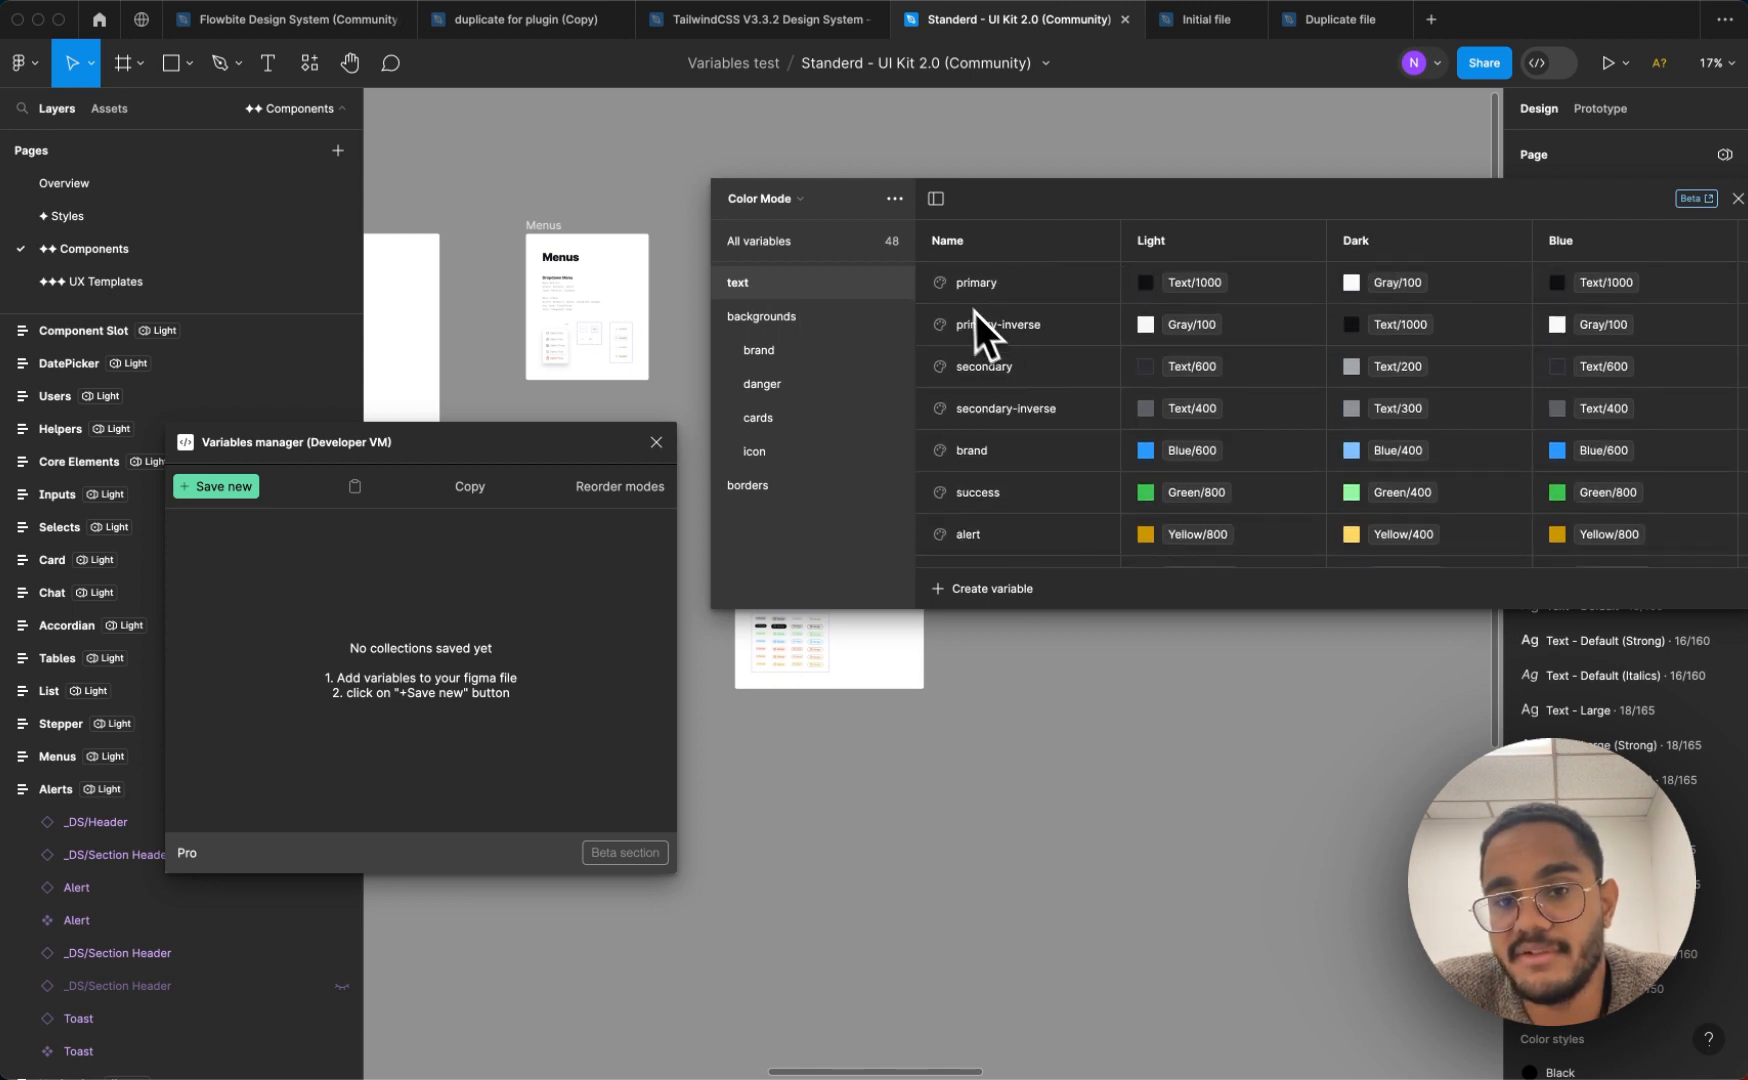
scroll(998, 507, "down", 6)
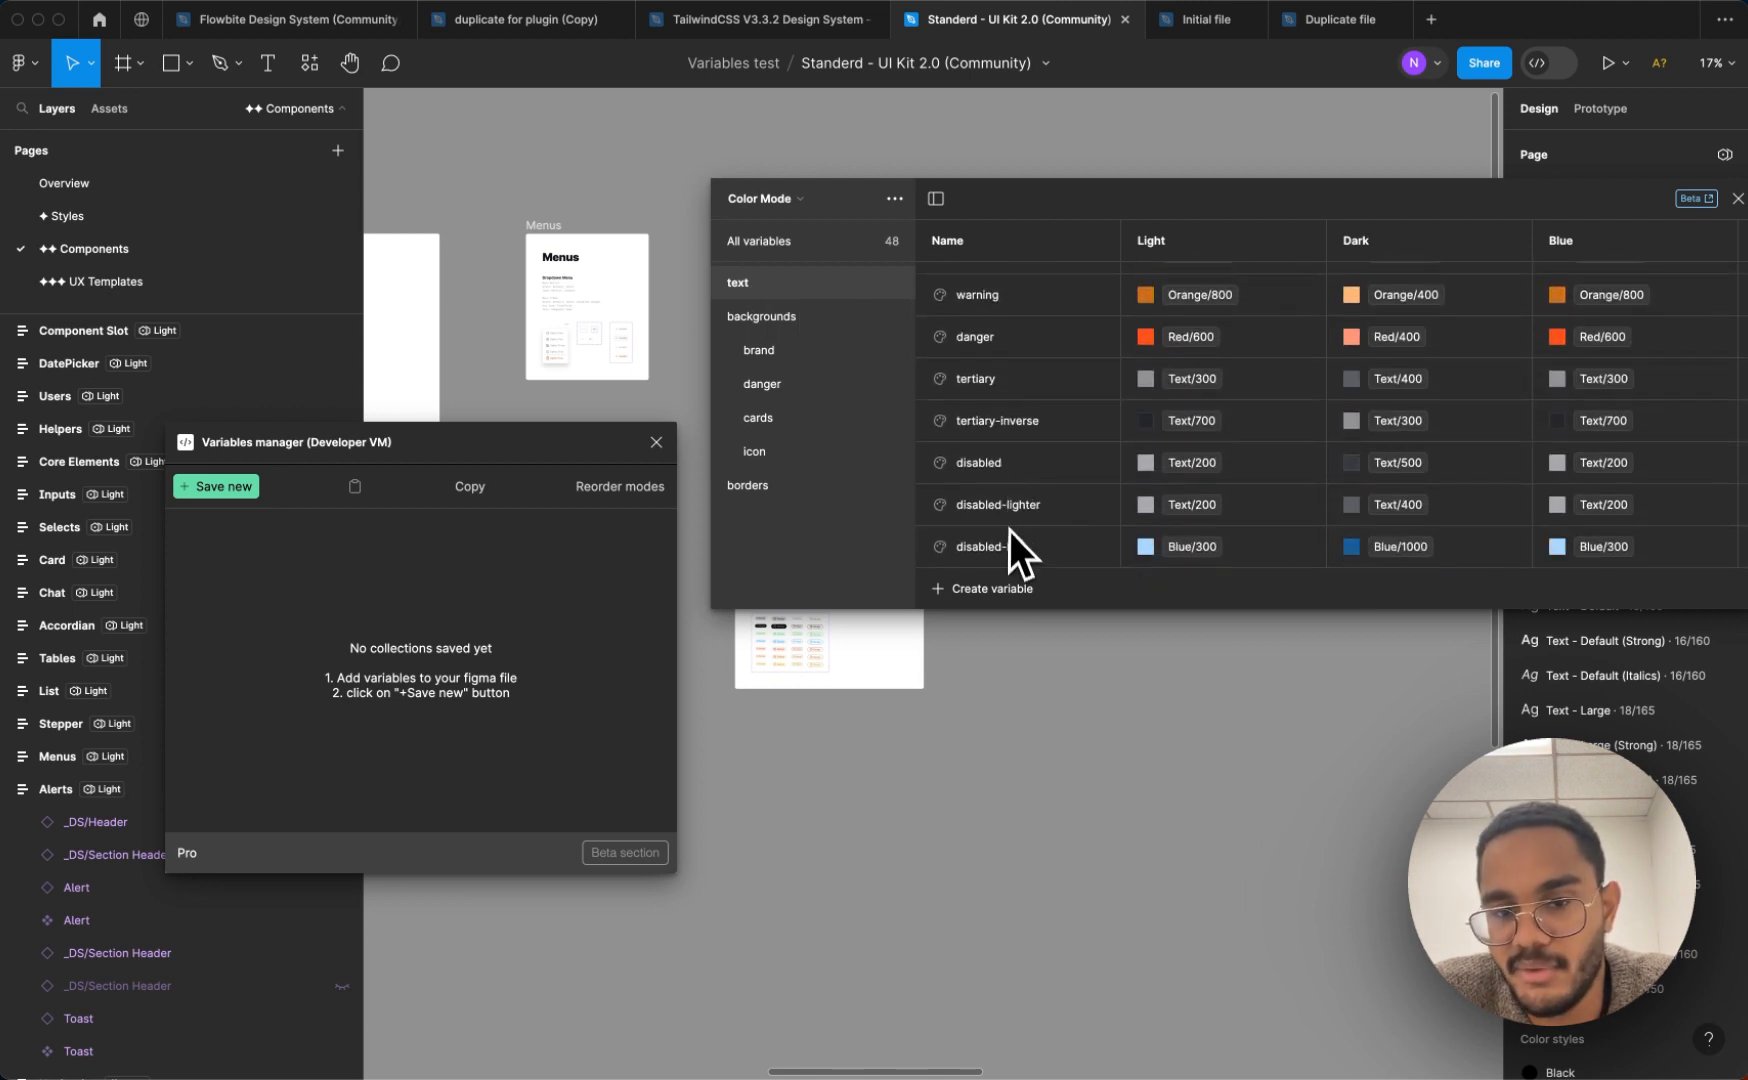
scroll(1011, 537, "up", 6)
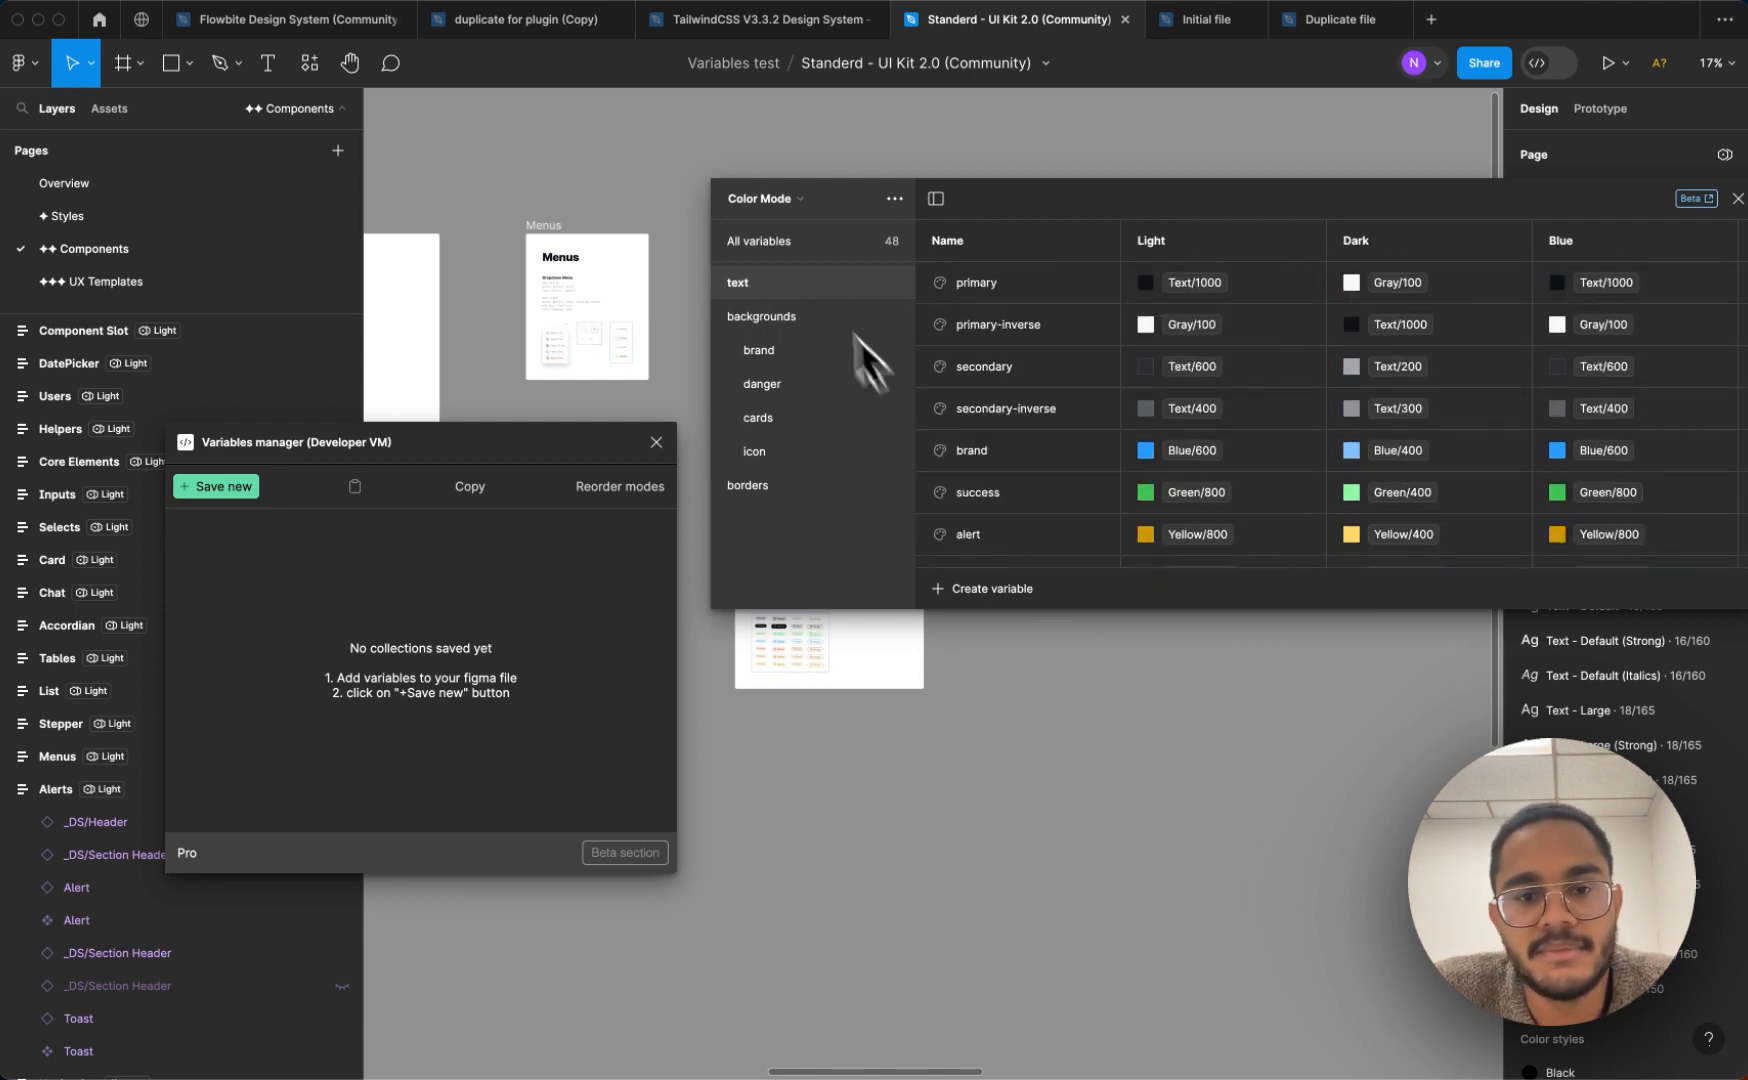
Save only the Color Mode collection's text group in Variables manager as "Text colors" and expand the saved entry
left_click(217, 488)
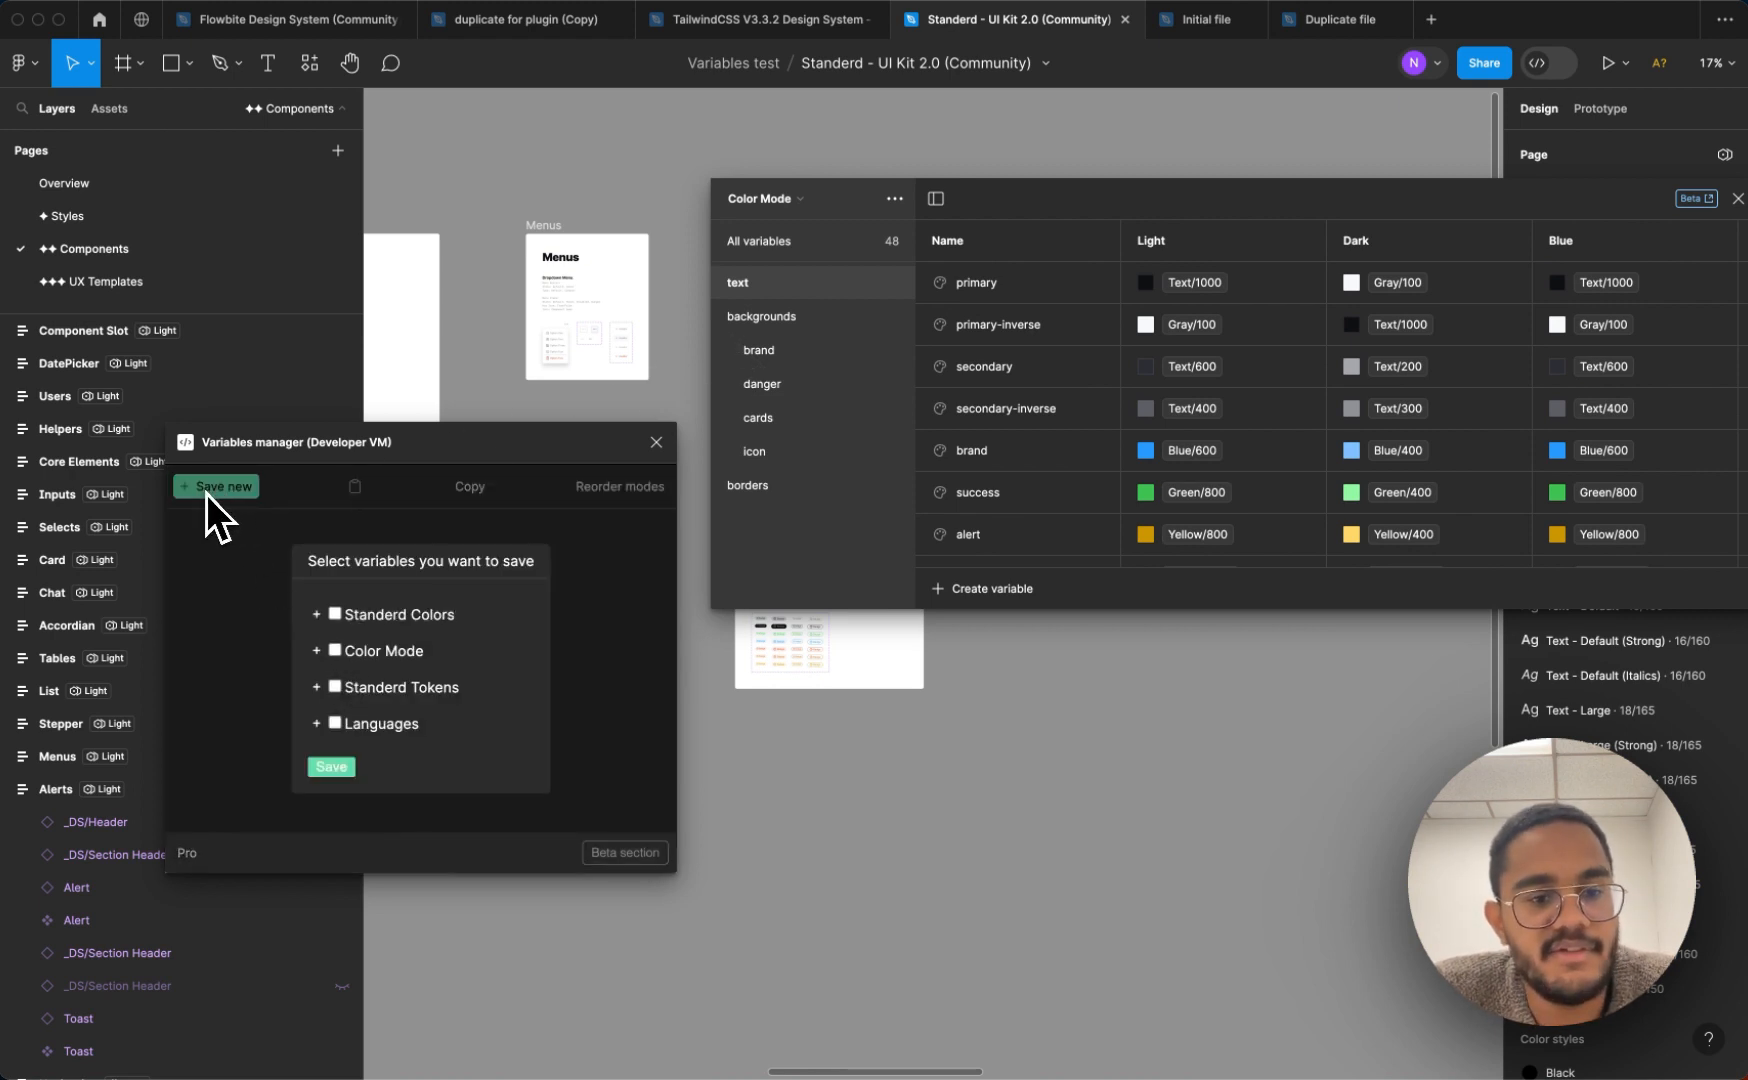
left_click(316, 651)
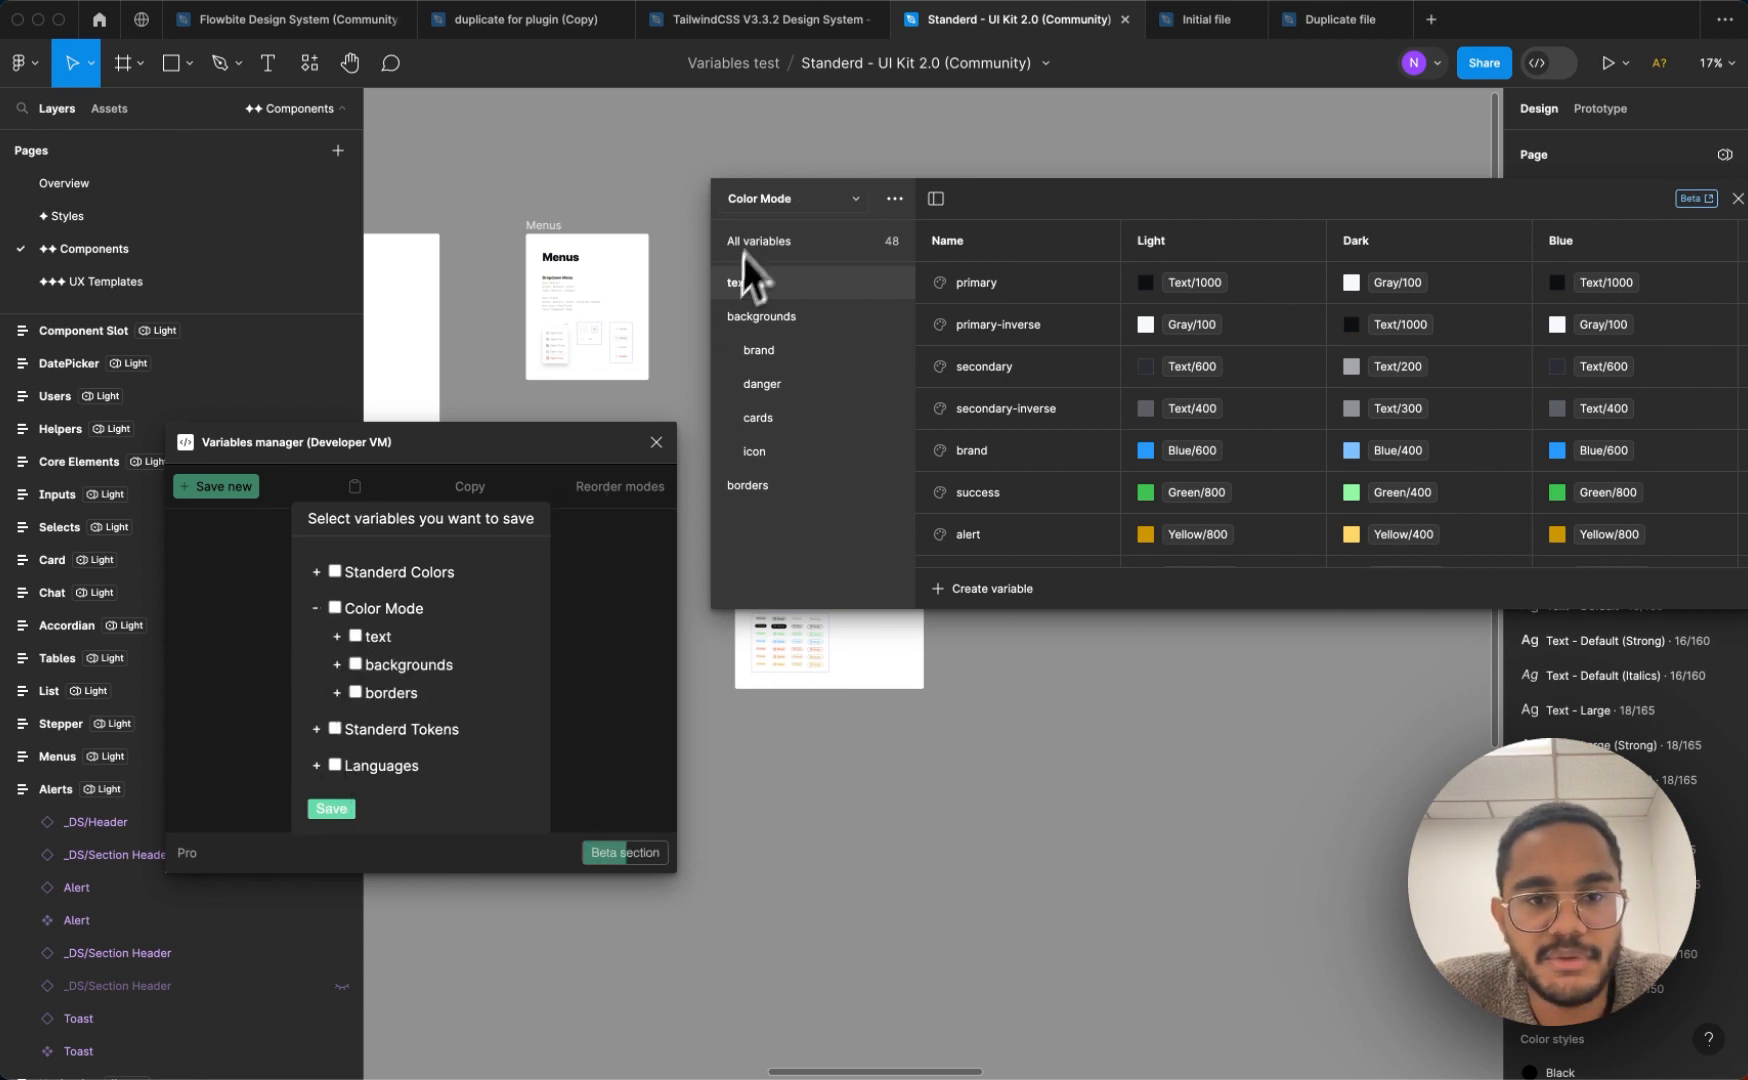
left_click(356, 636)
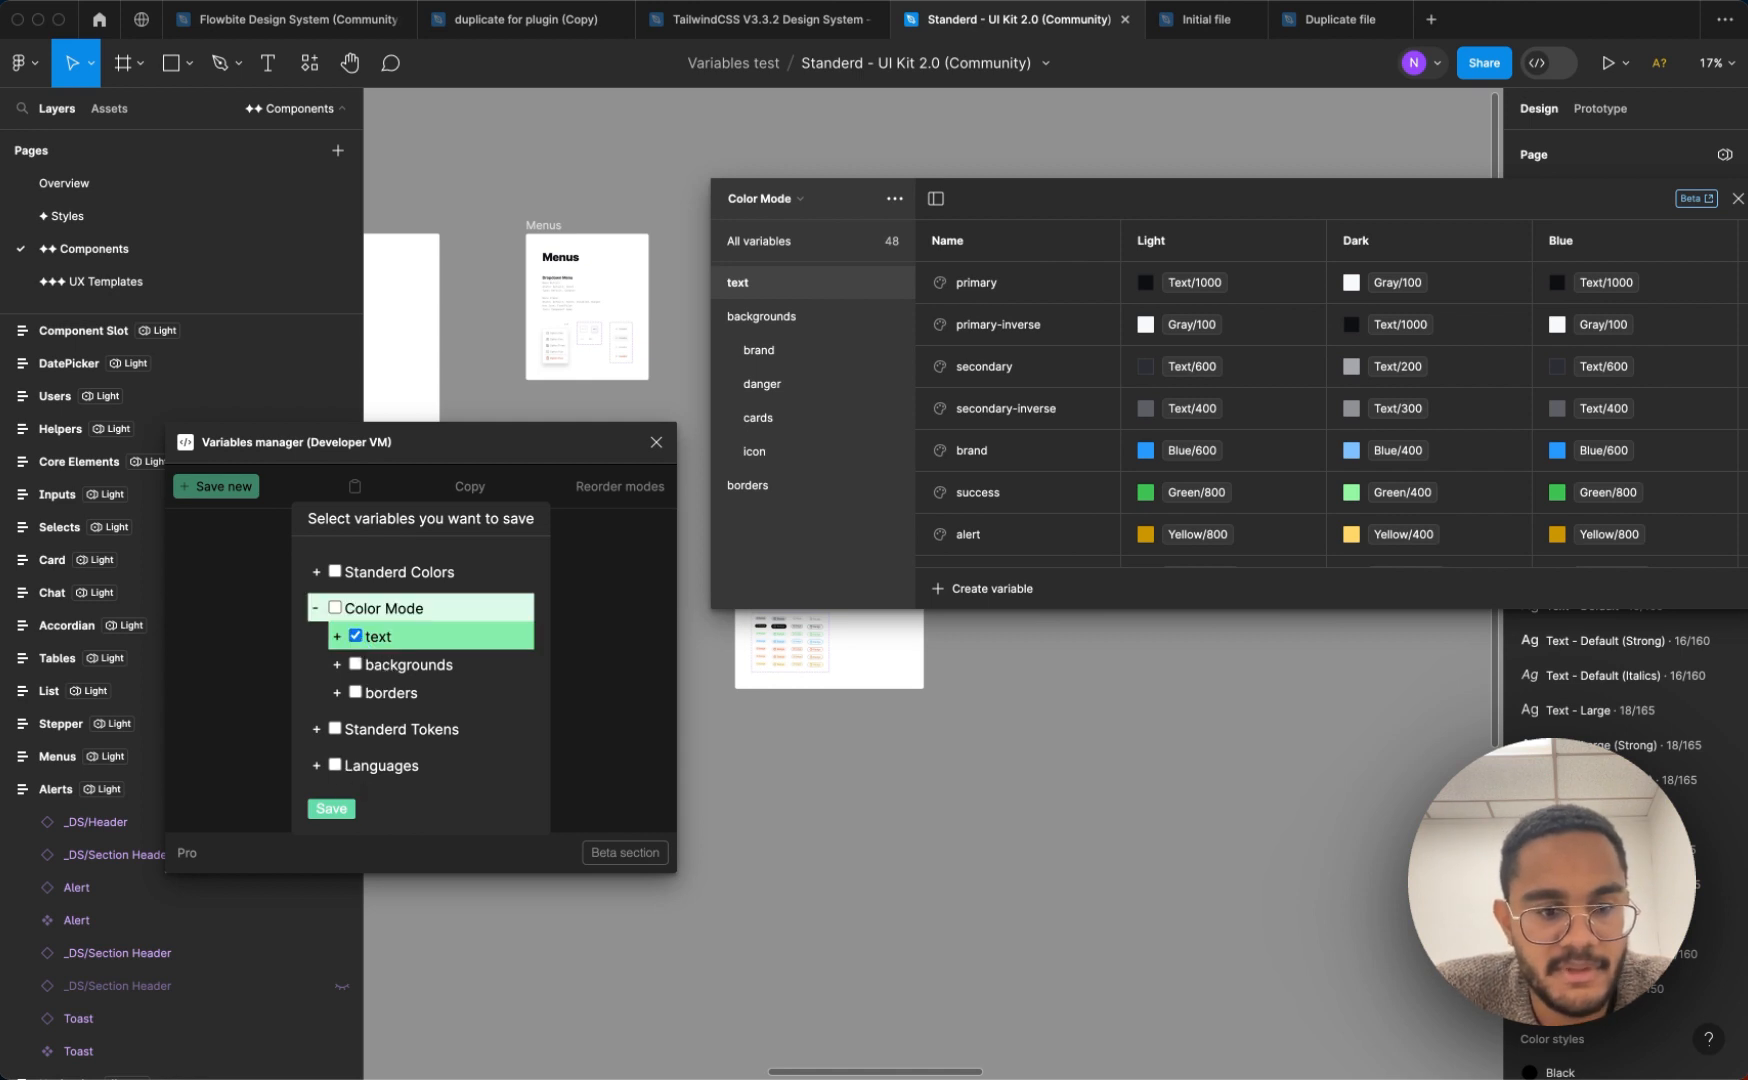
left_click(336, 812)
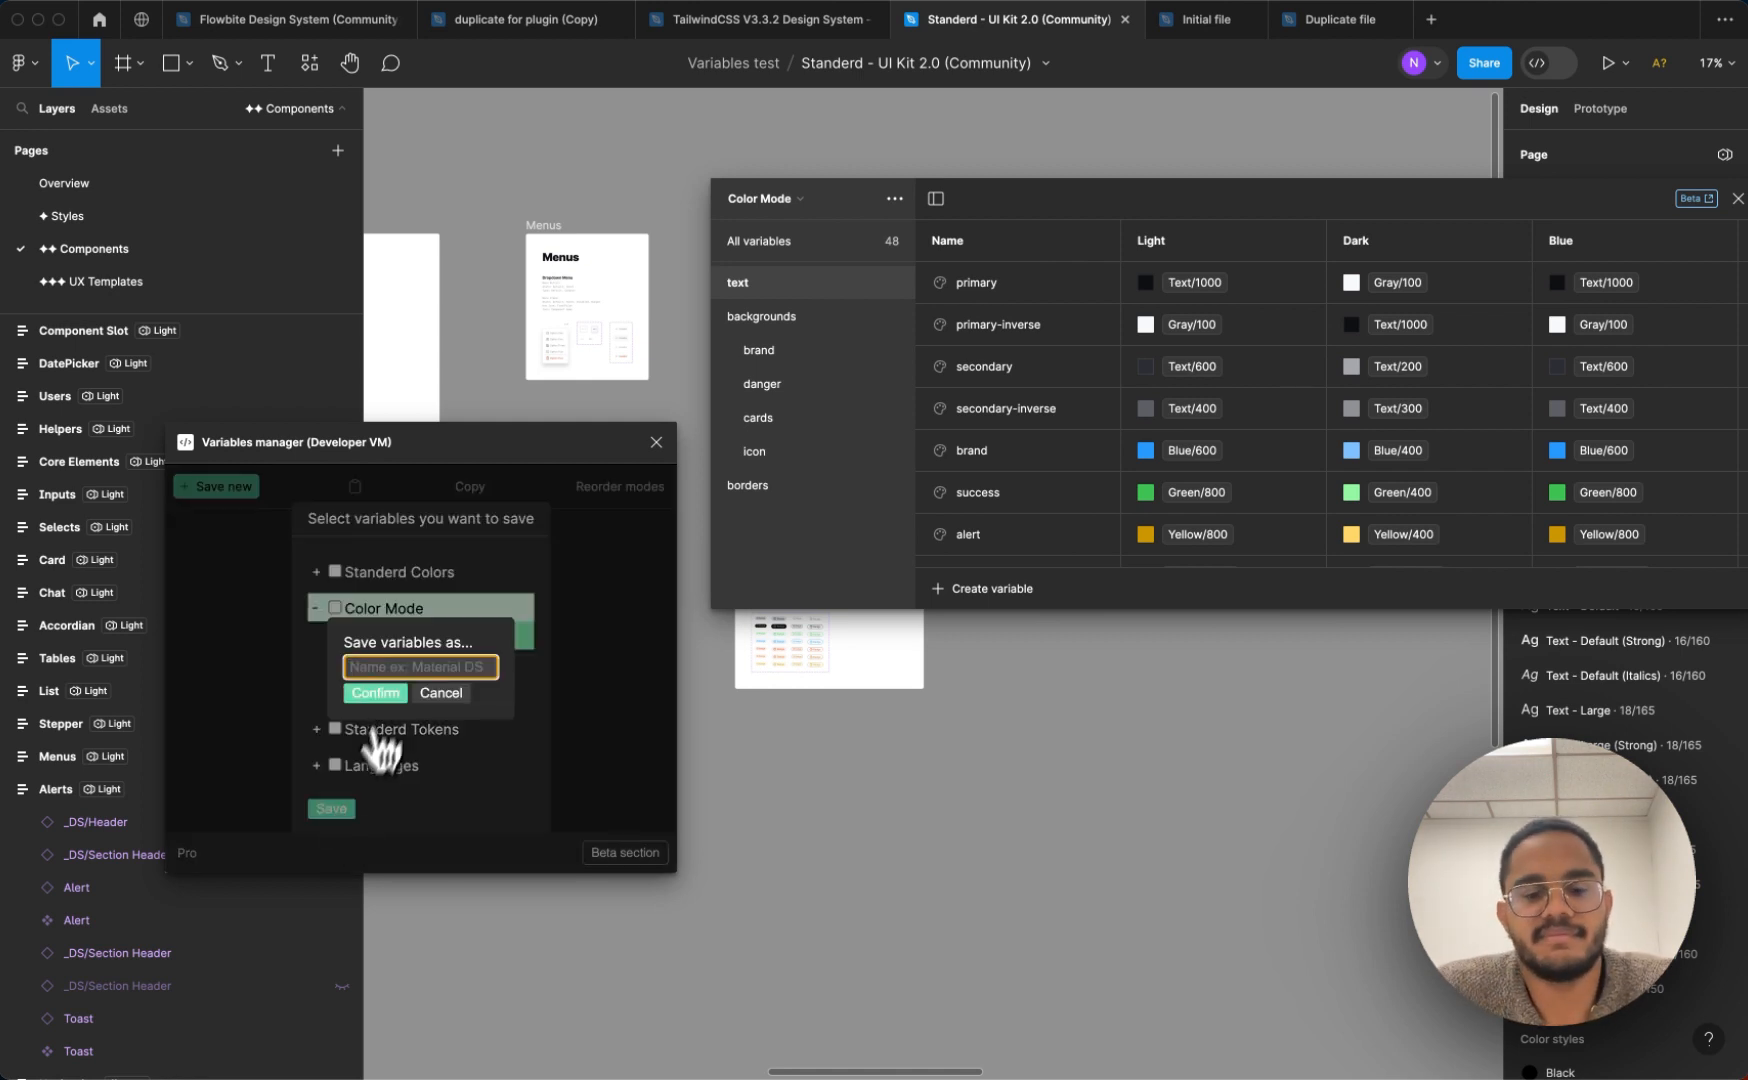
type("Text colors")
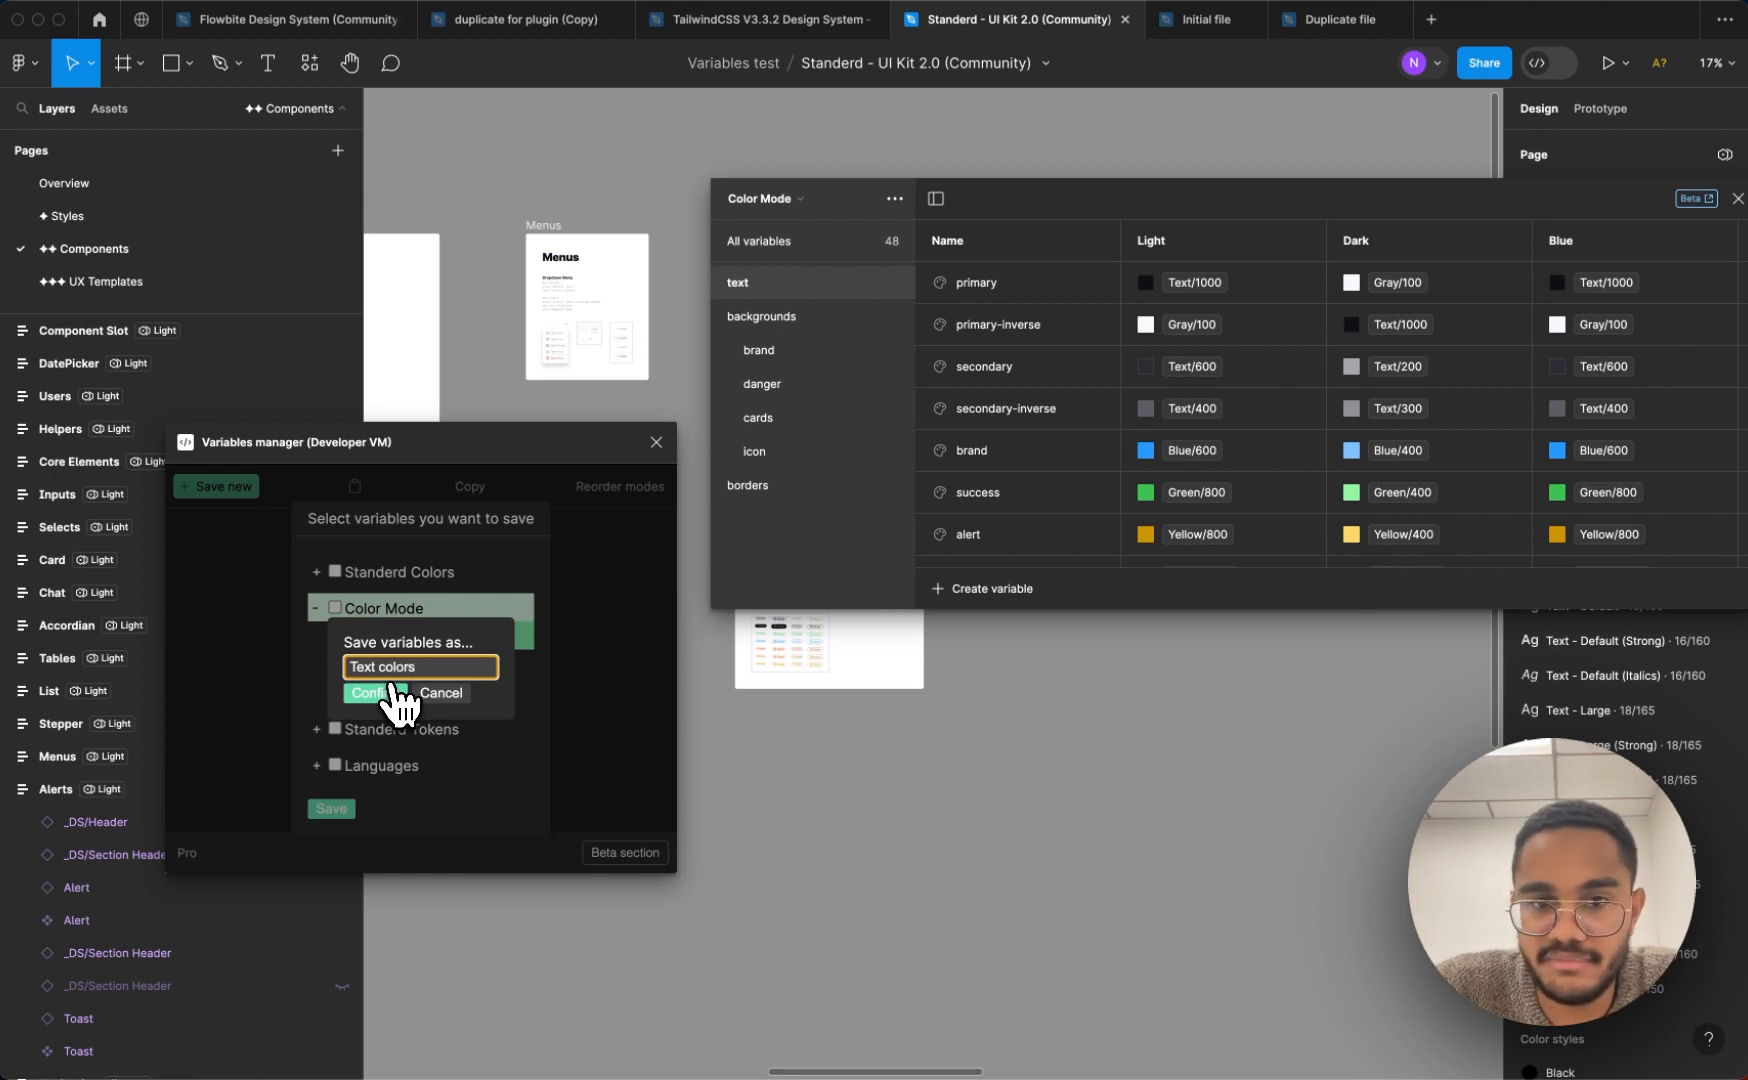
left_click(388, 691)
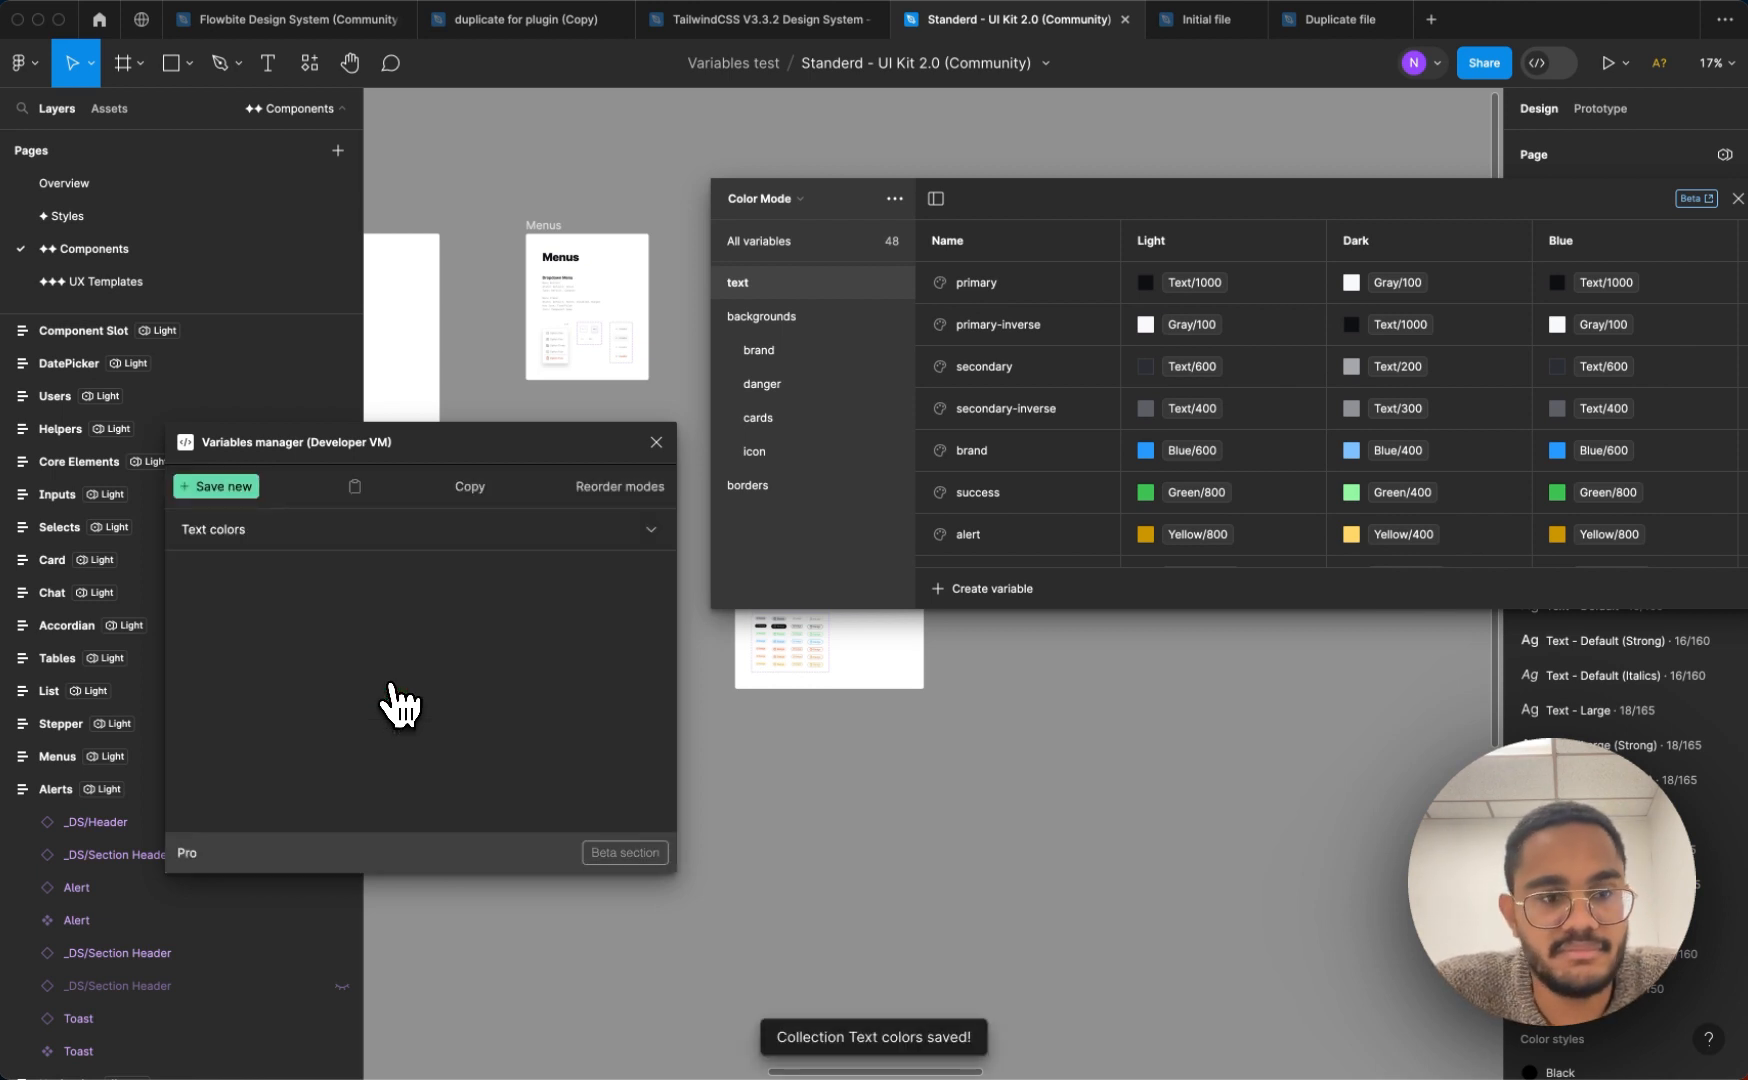
left_click(652, 530)
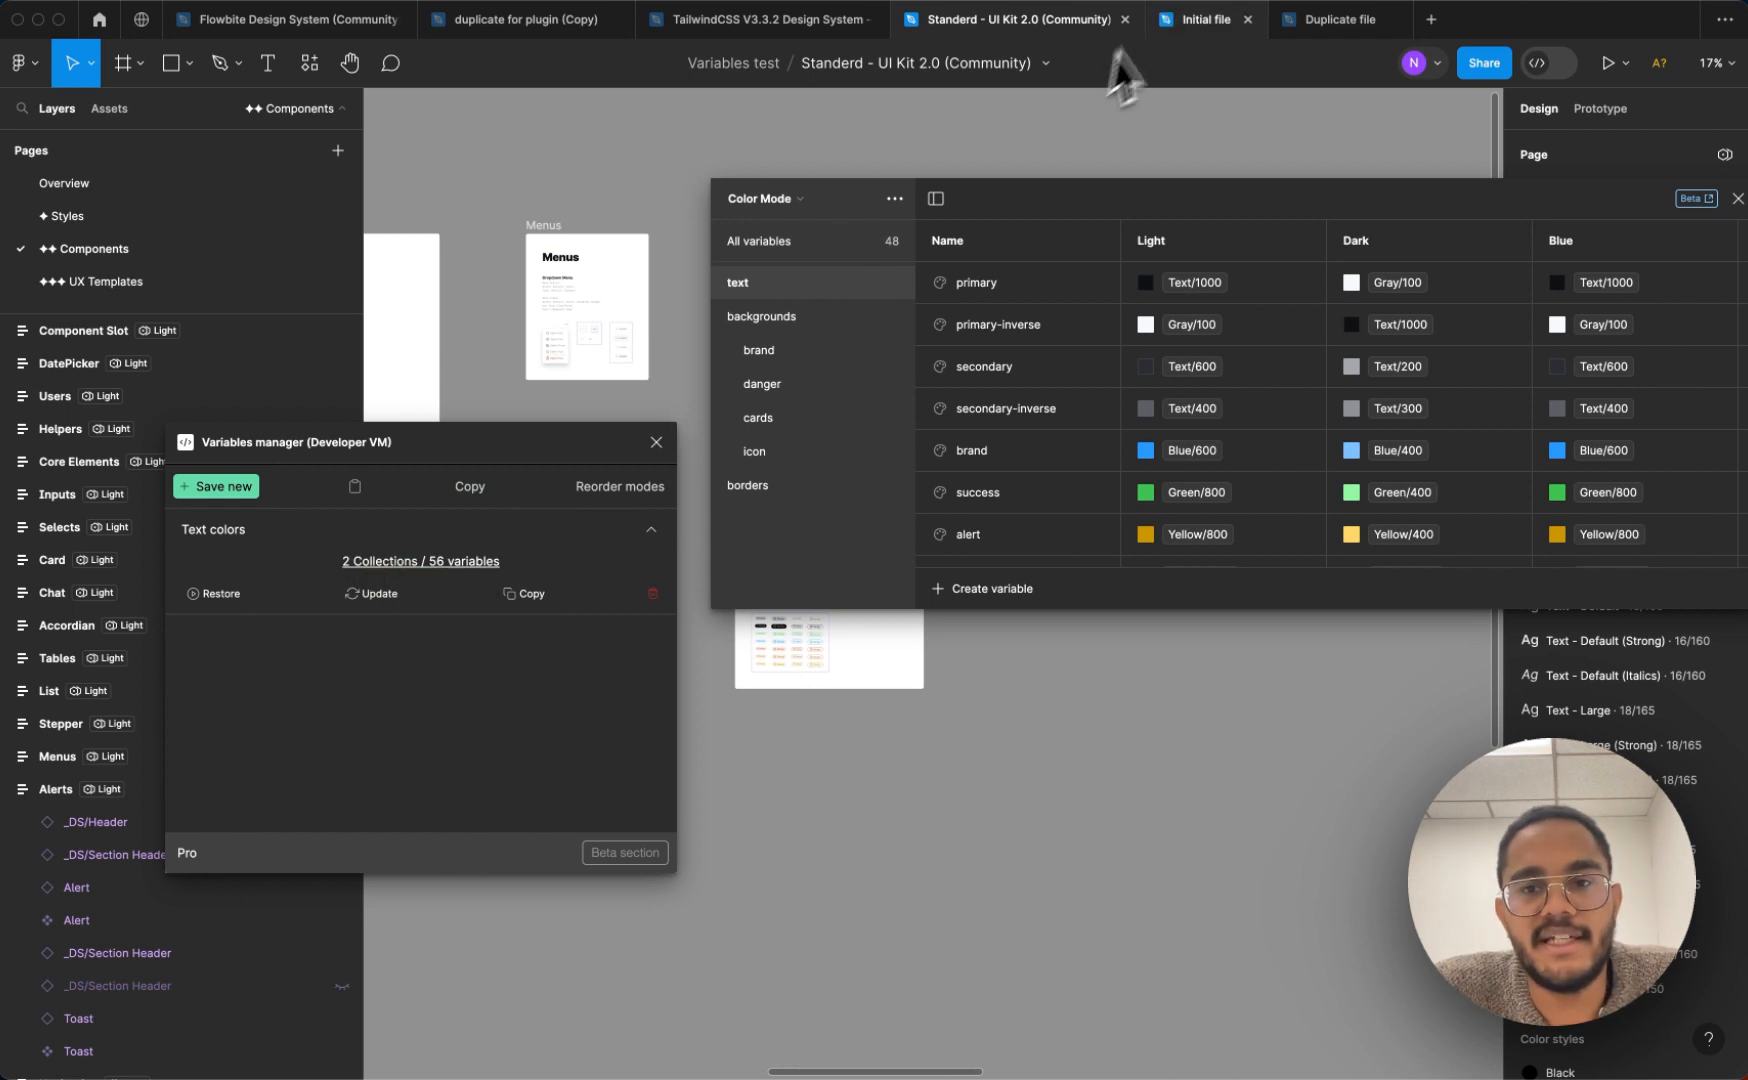
Run the Variables manager plugin in the Initial file and restore the saved "Text colors" variables there
left_click(1187, 24)
left_click_drag(1031, 224, 1129, 251)
left_click(318, 68)
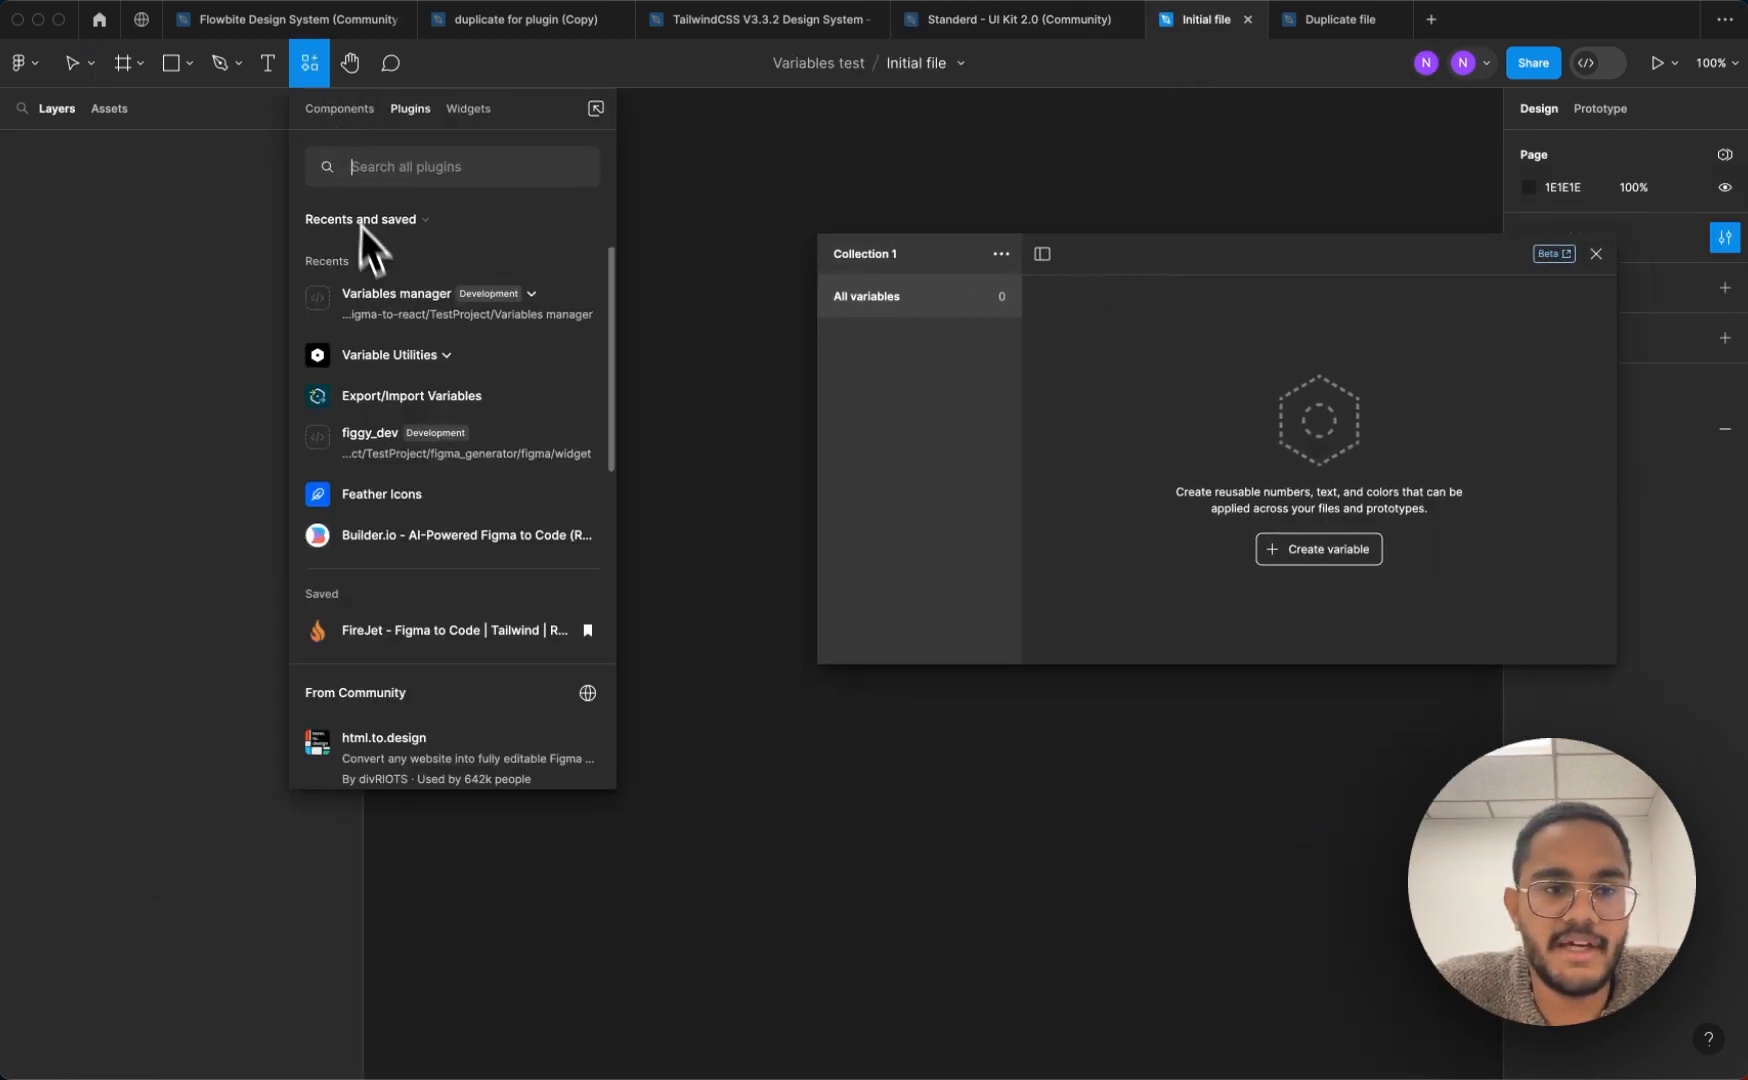
left_click(380, 298)
left_click(382, 362)
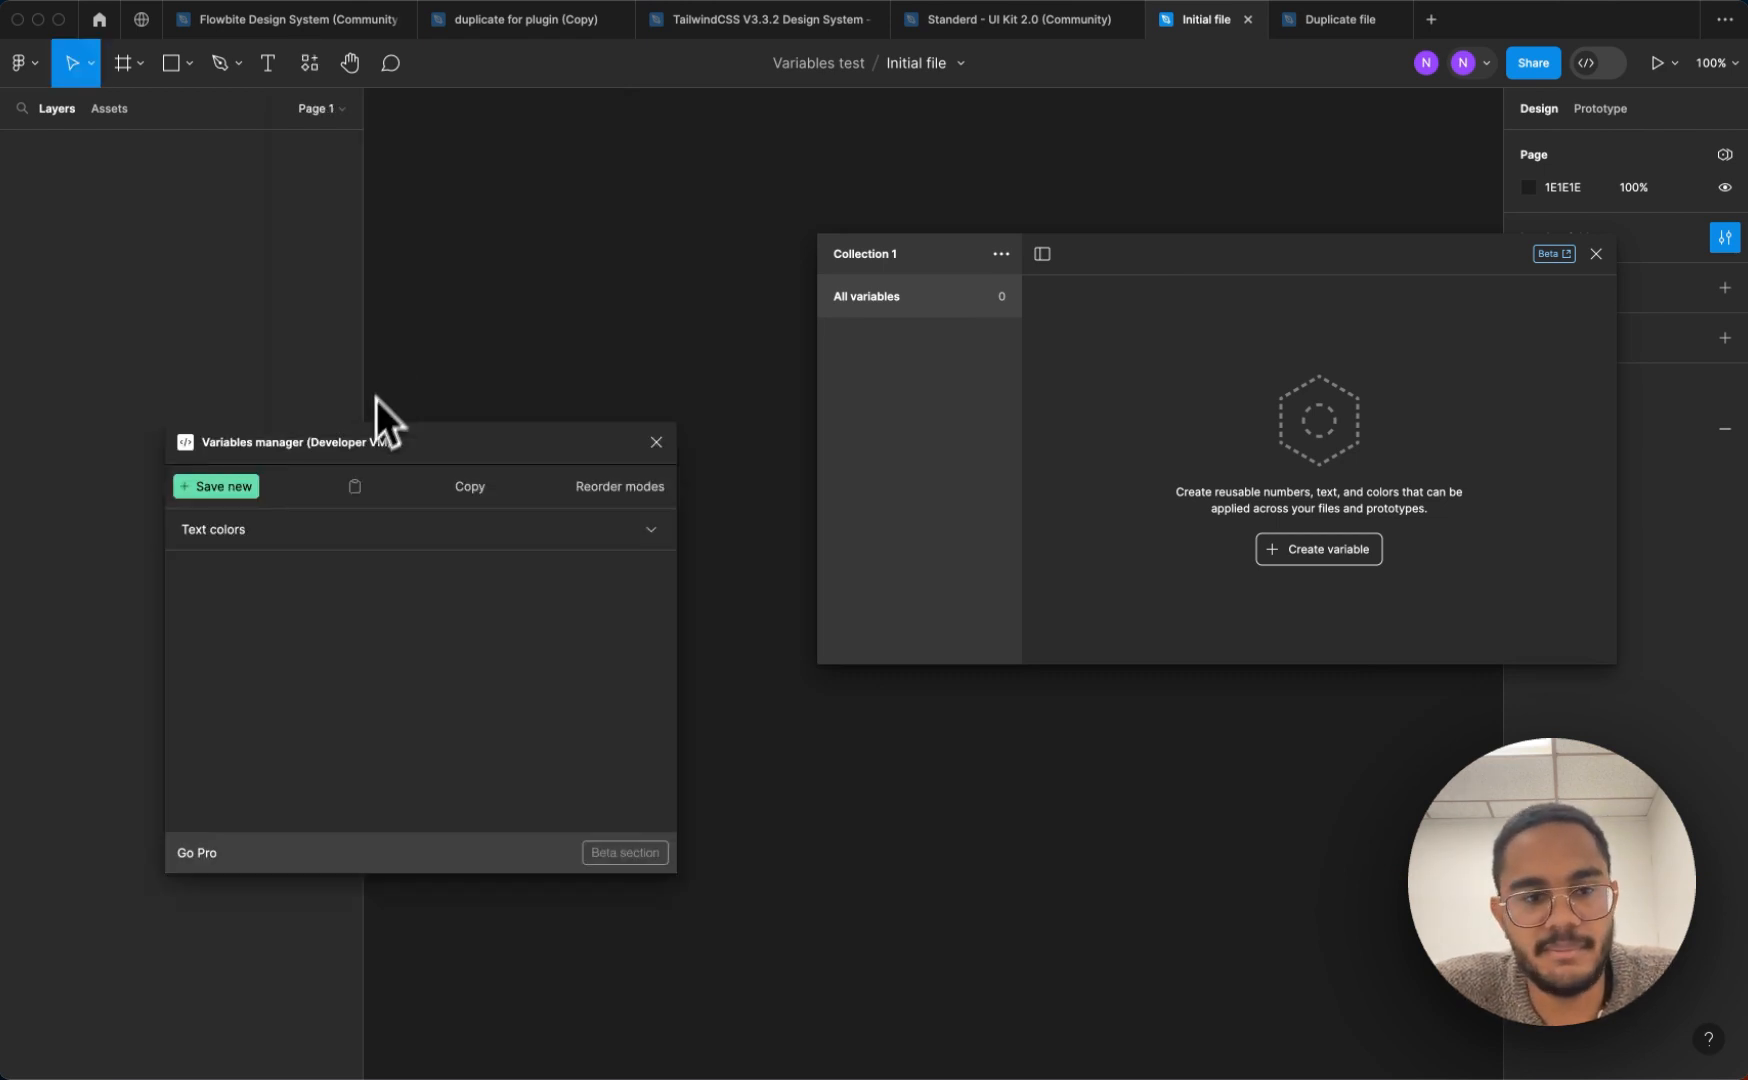
left_click(615, 374)
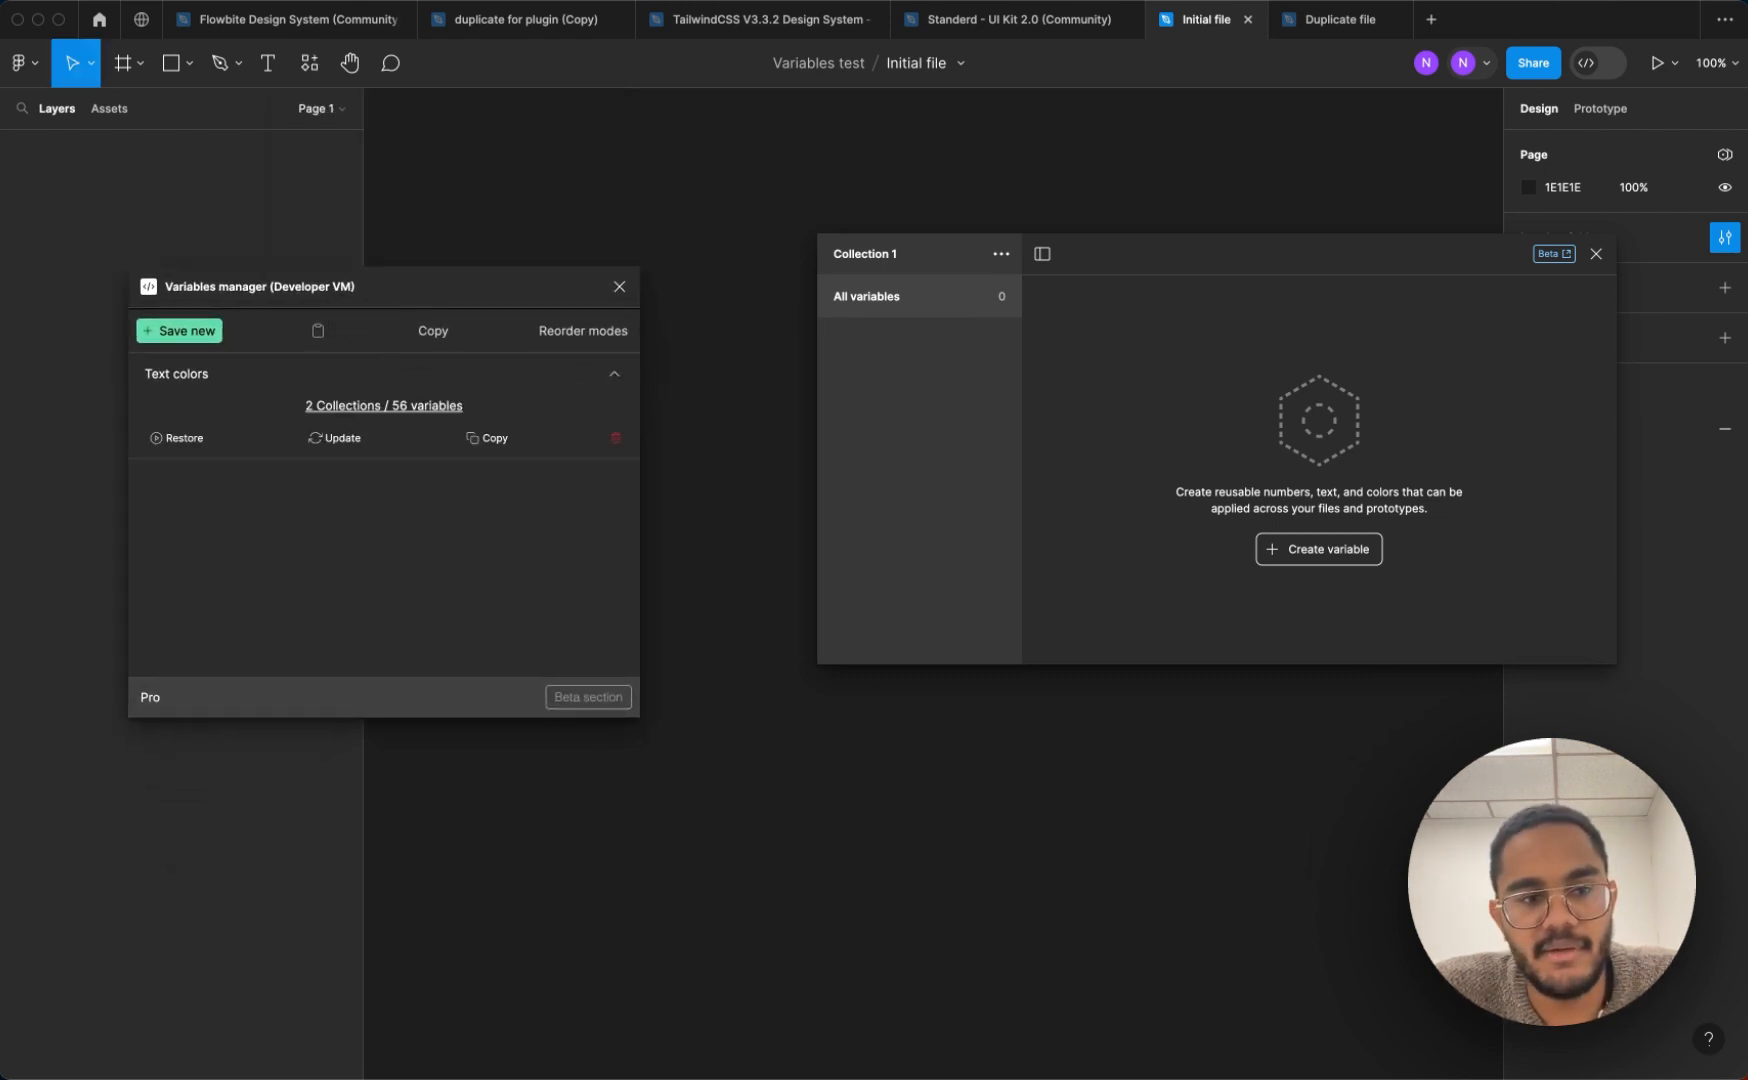
left_click(195, 446)
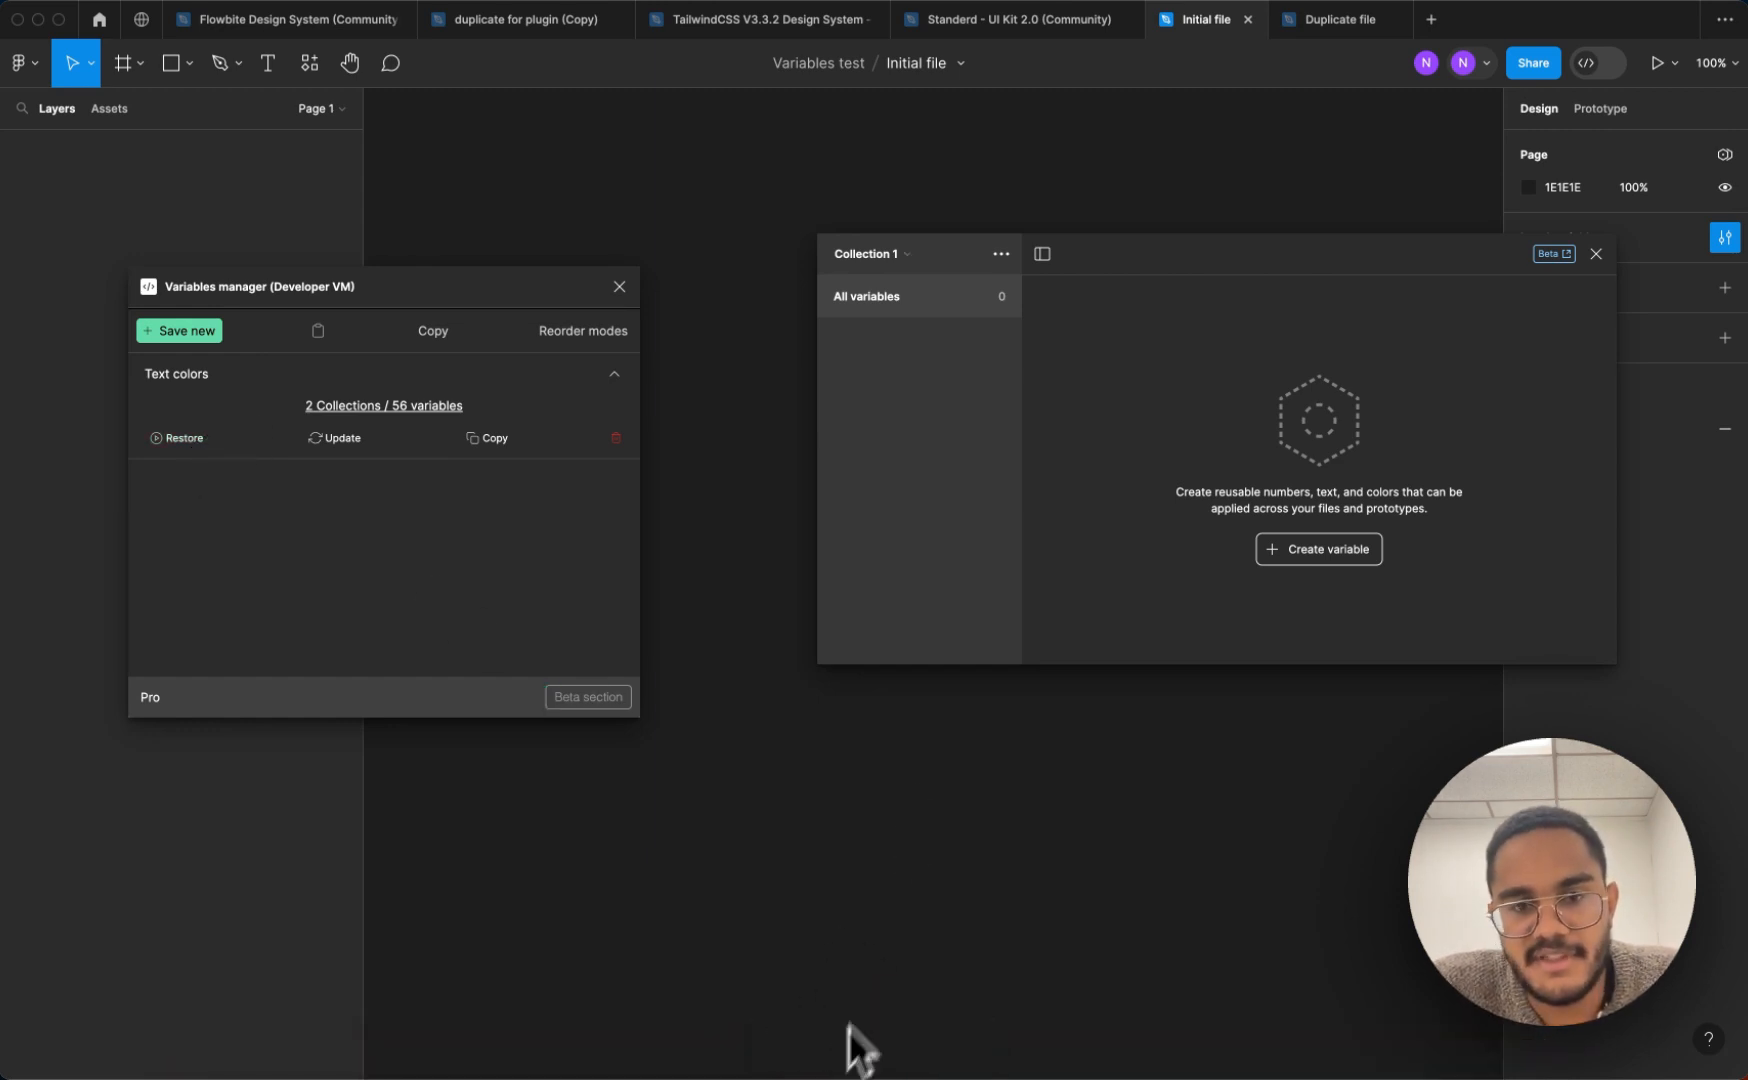
Examine the restored text variables of the Color Mode collection in the Initial file
left_click(908, 256)
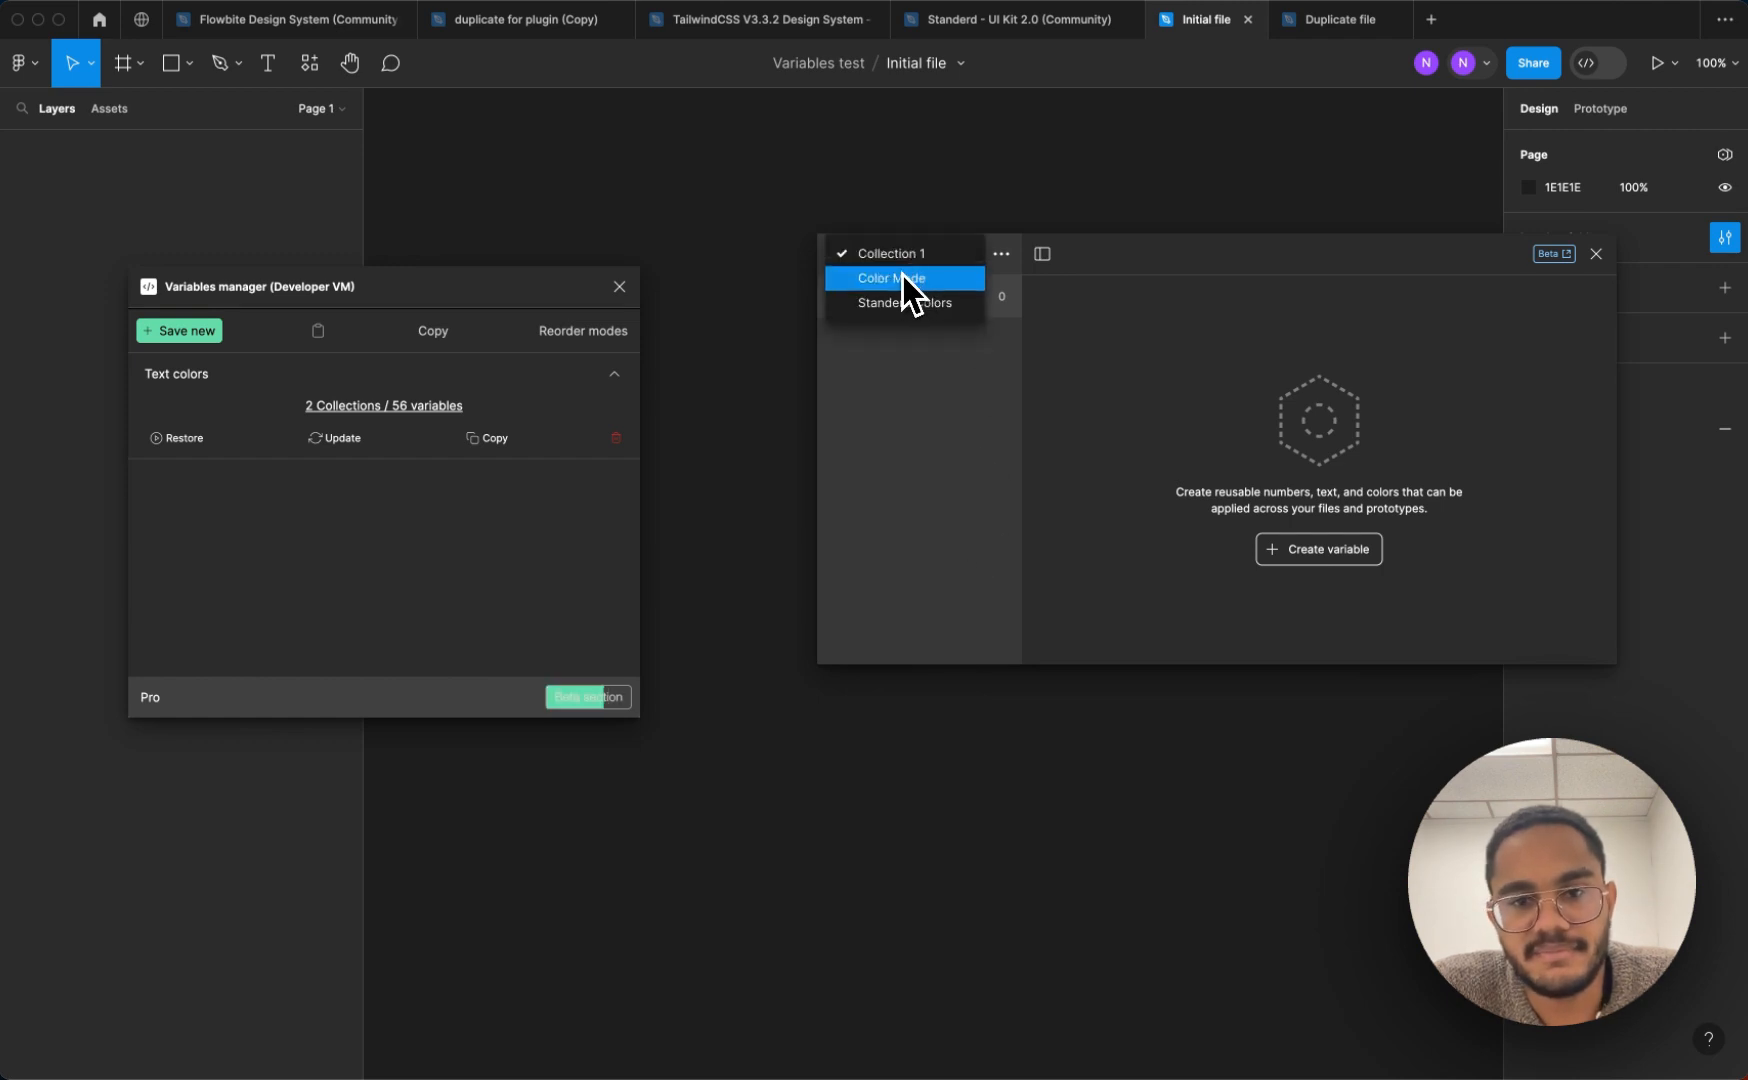
left_click(903, 276)
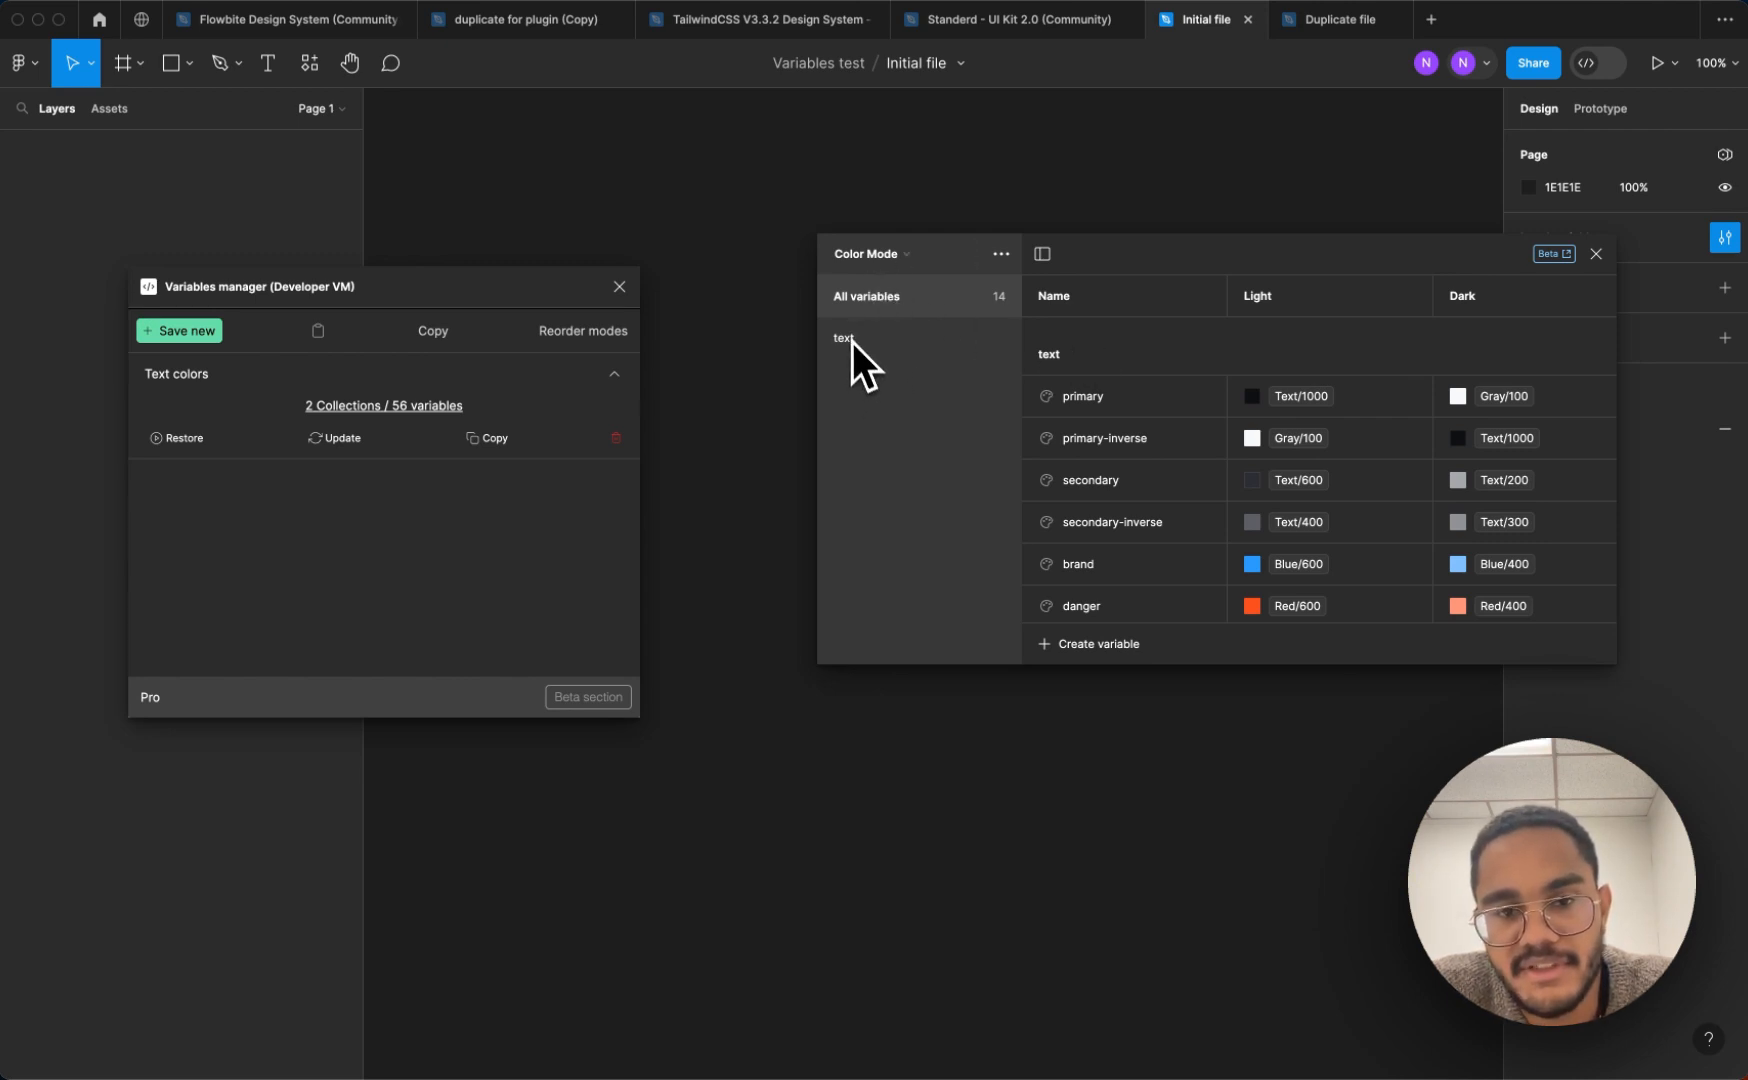
scroll(1106, 421, "down", 3)
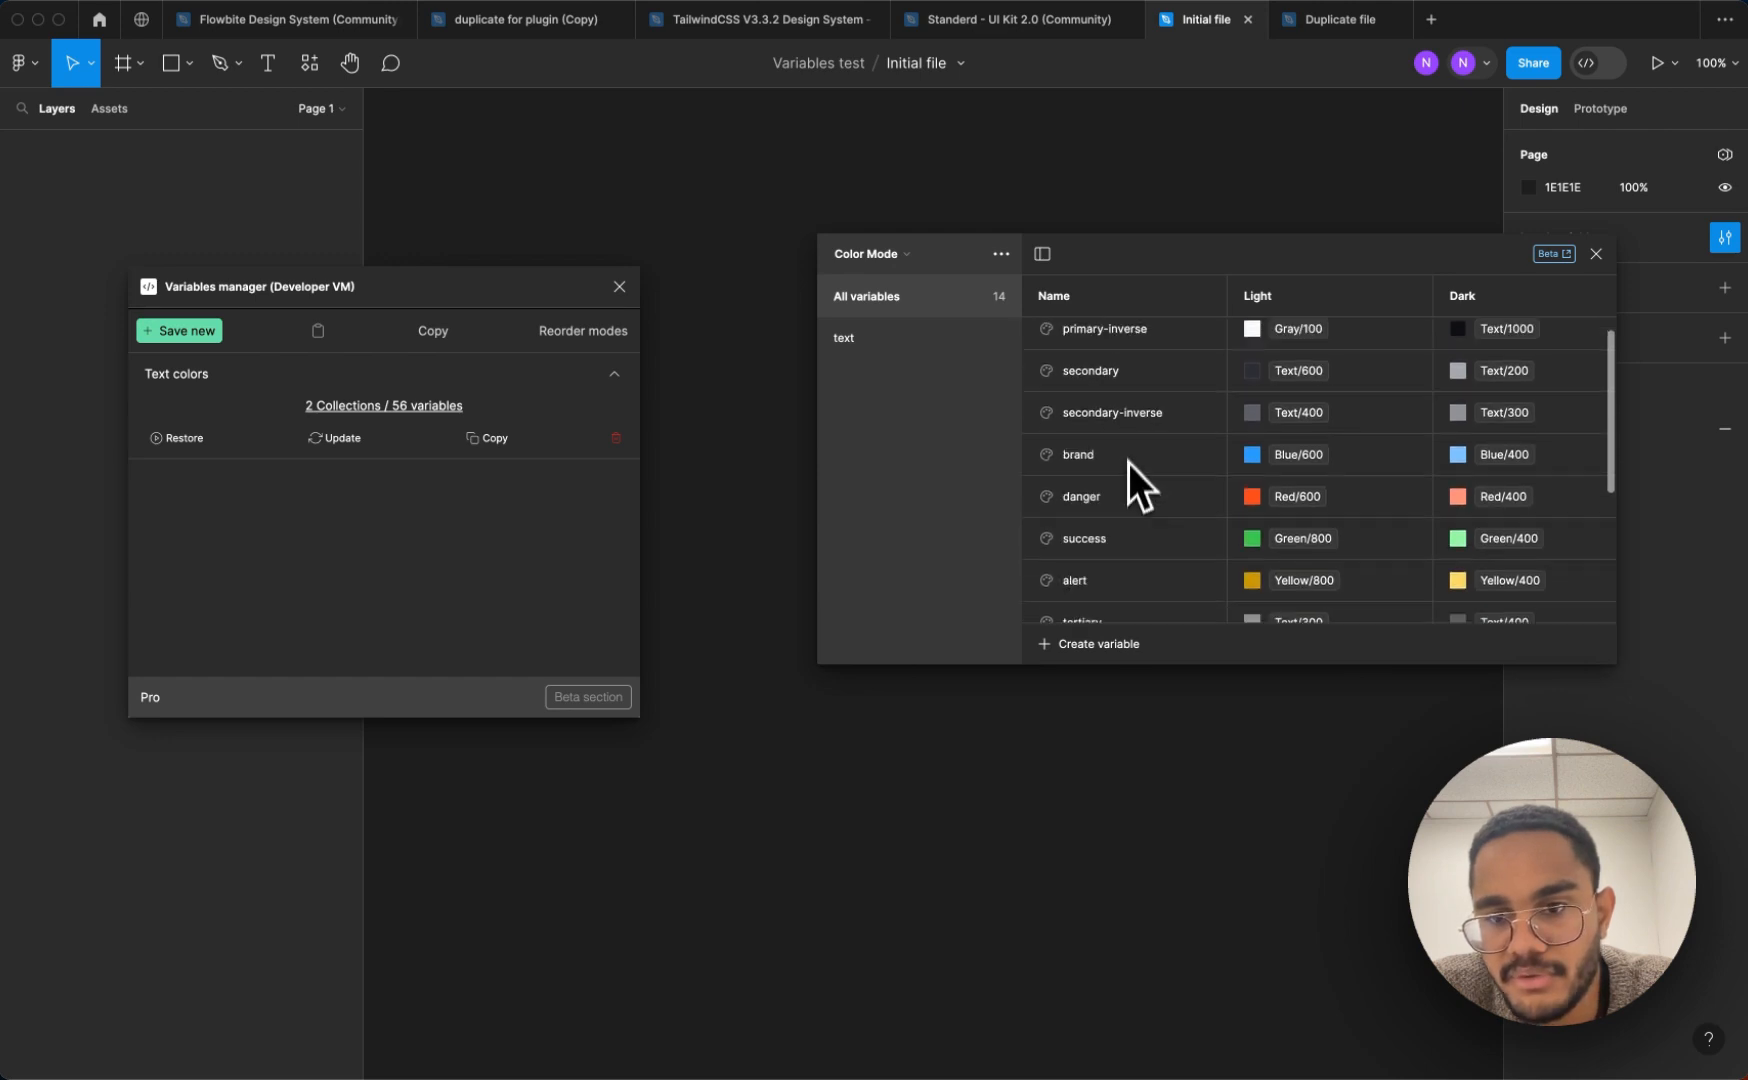
scroll(1125, 470, "down", 3)
scroll(1120, 462, "up", 6)
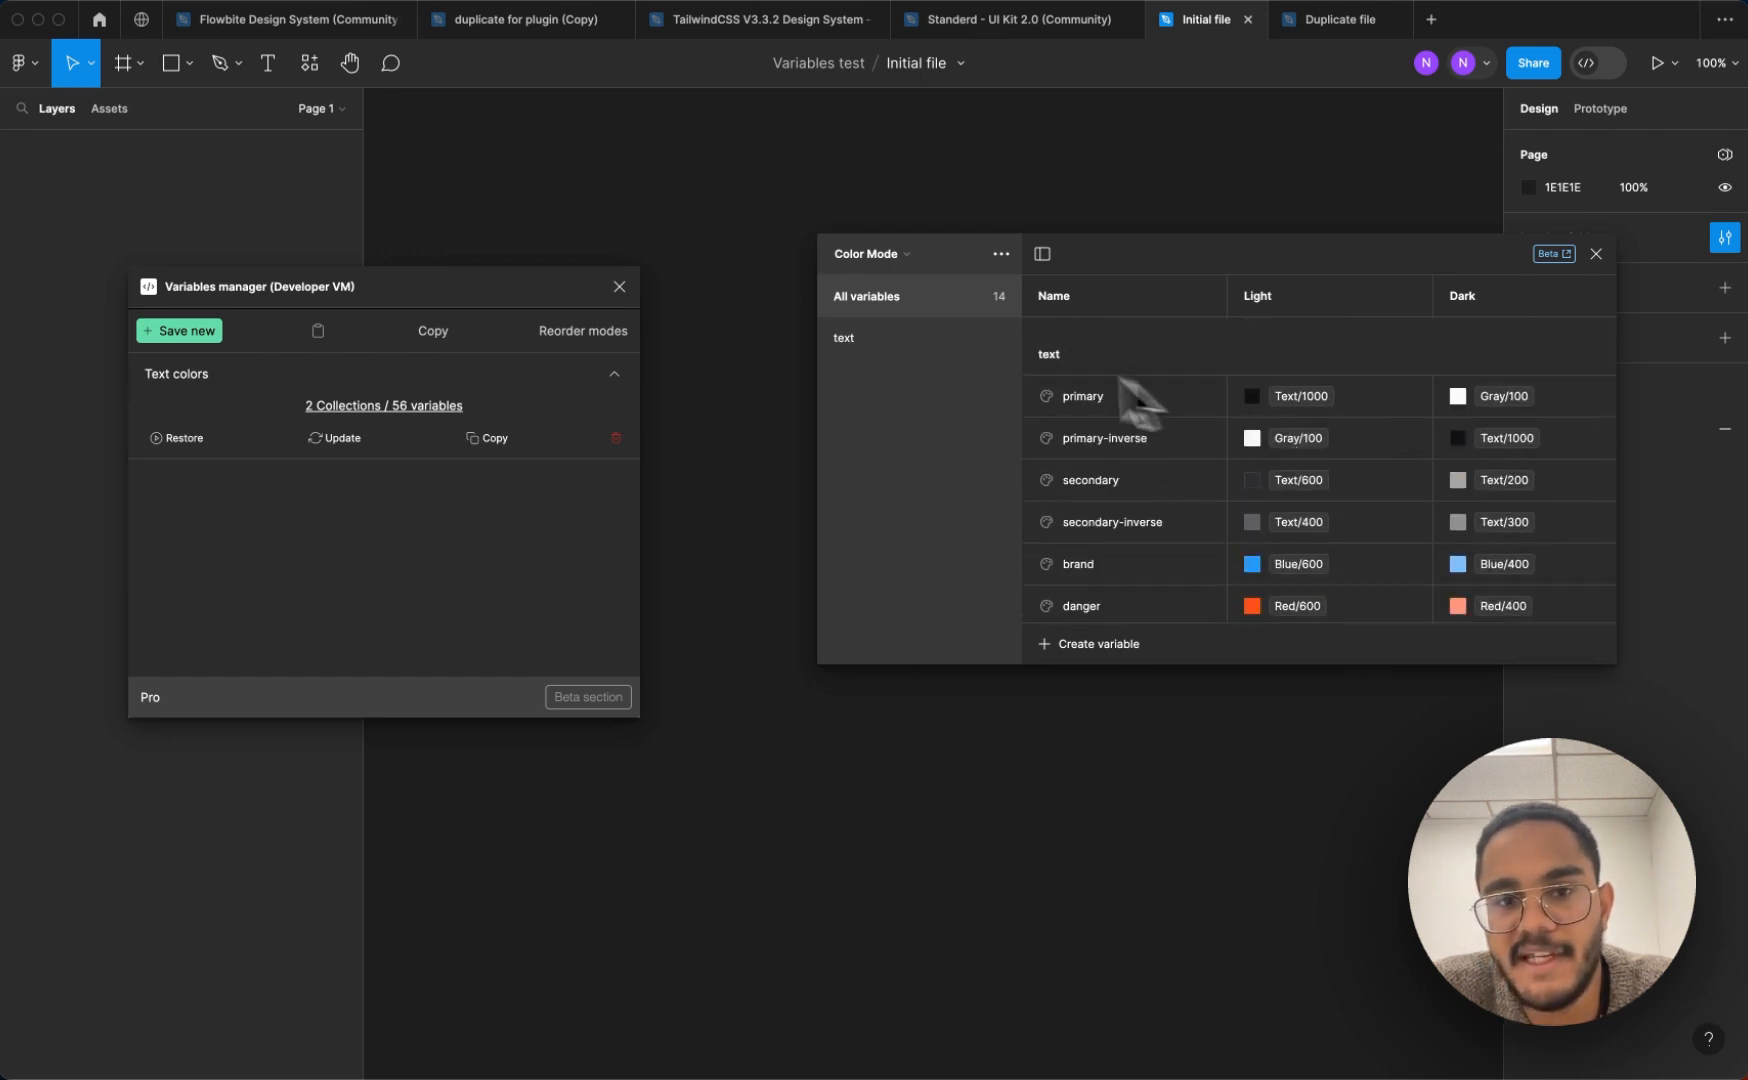
Compare the variables in the Standerd Colors collection with those in the Color Mode collection
left_click(903, 256)
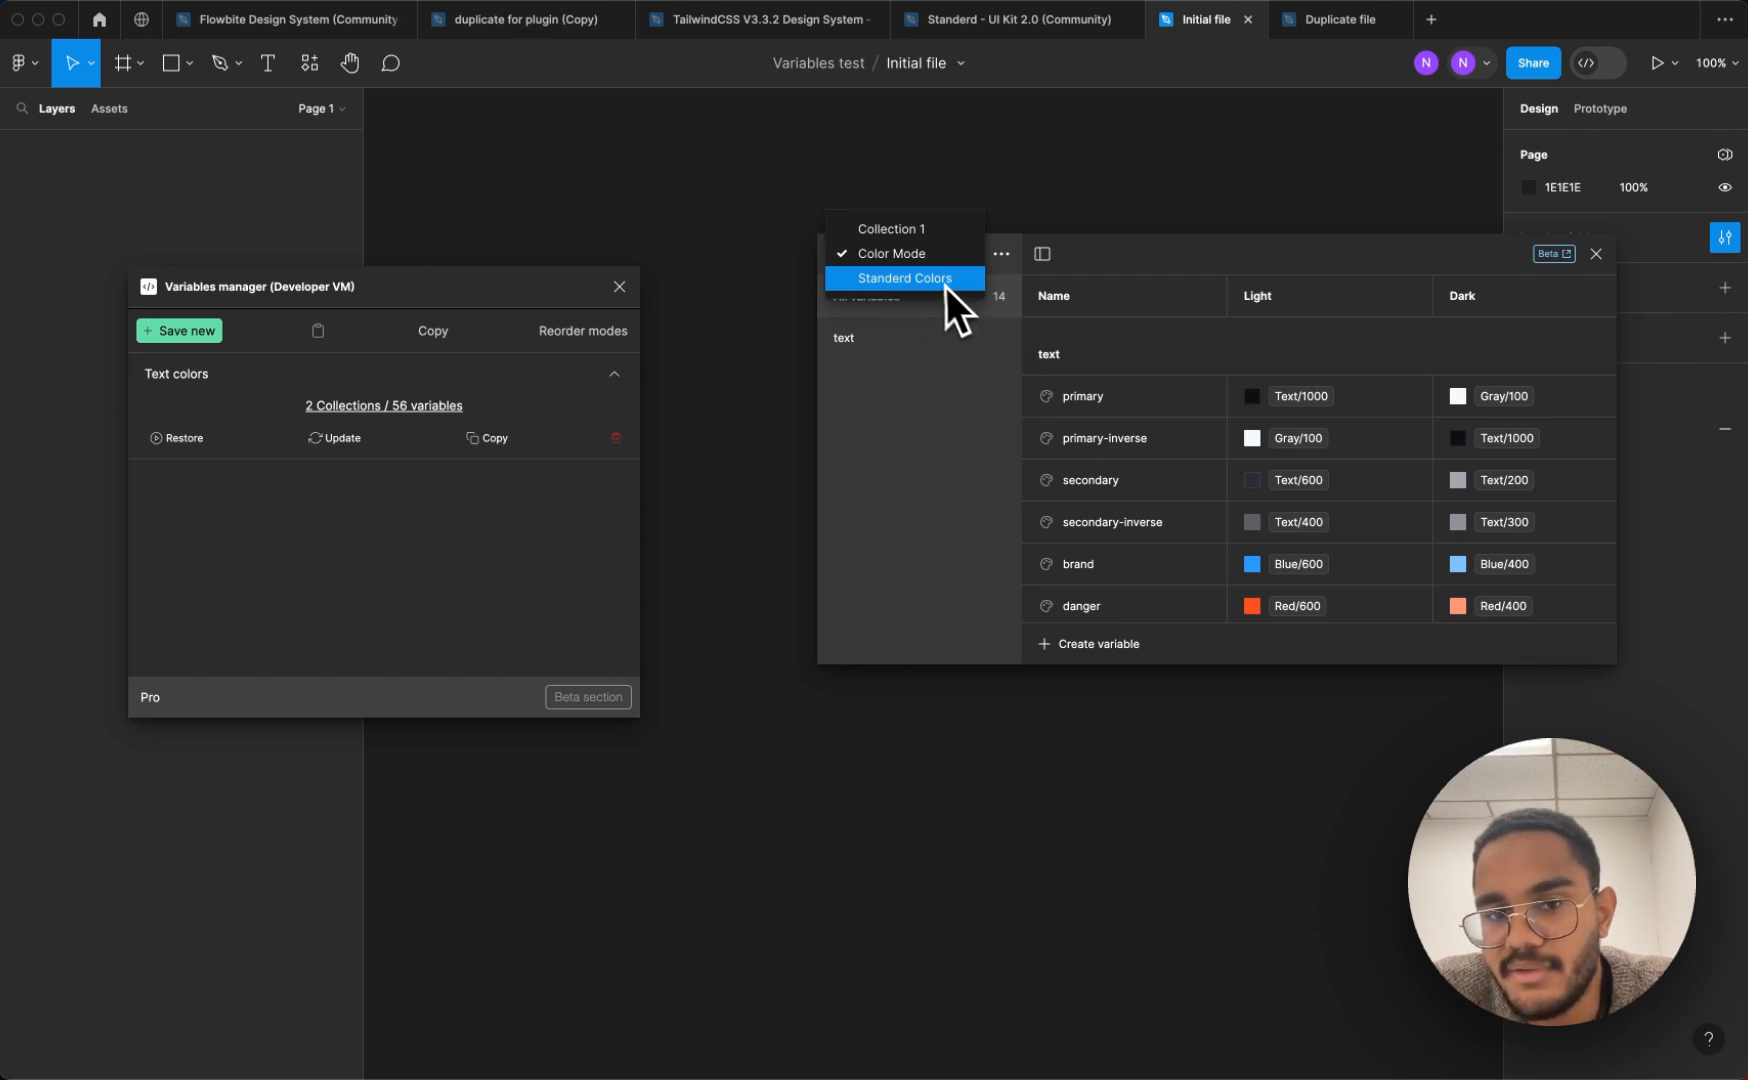
left_click(889, 280)
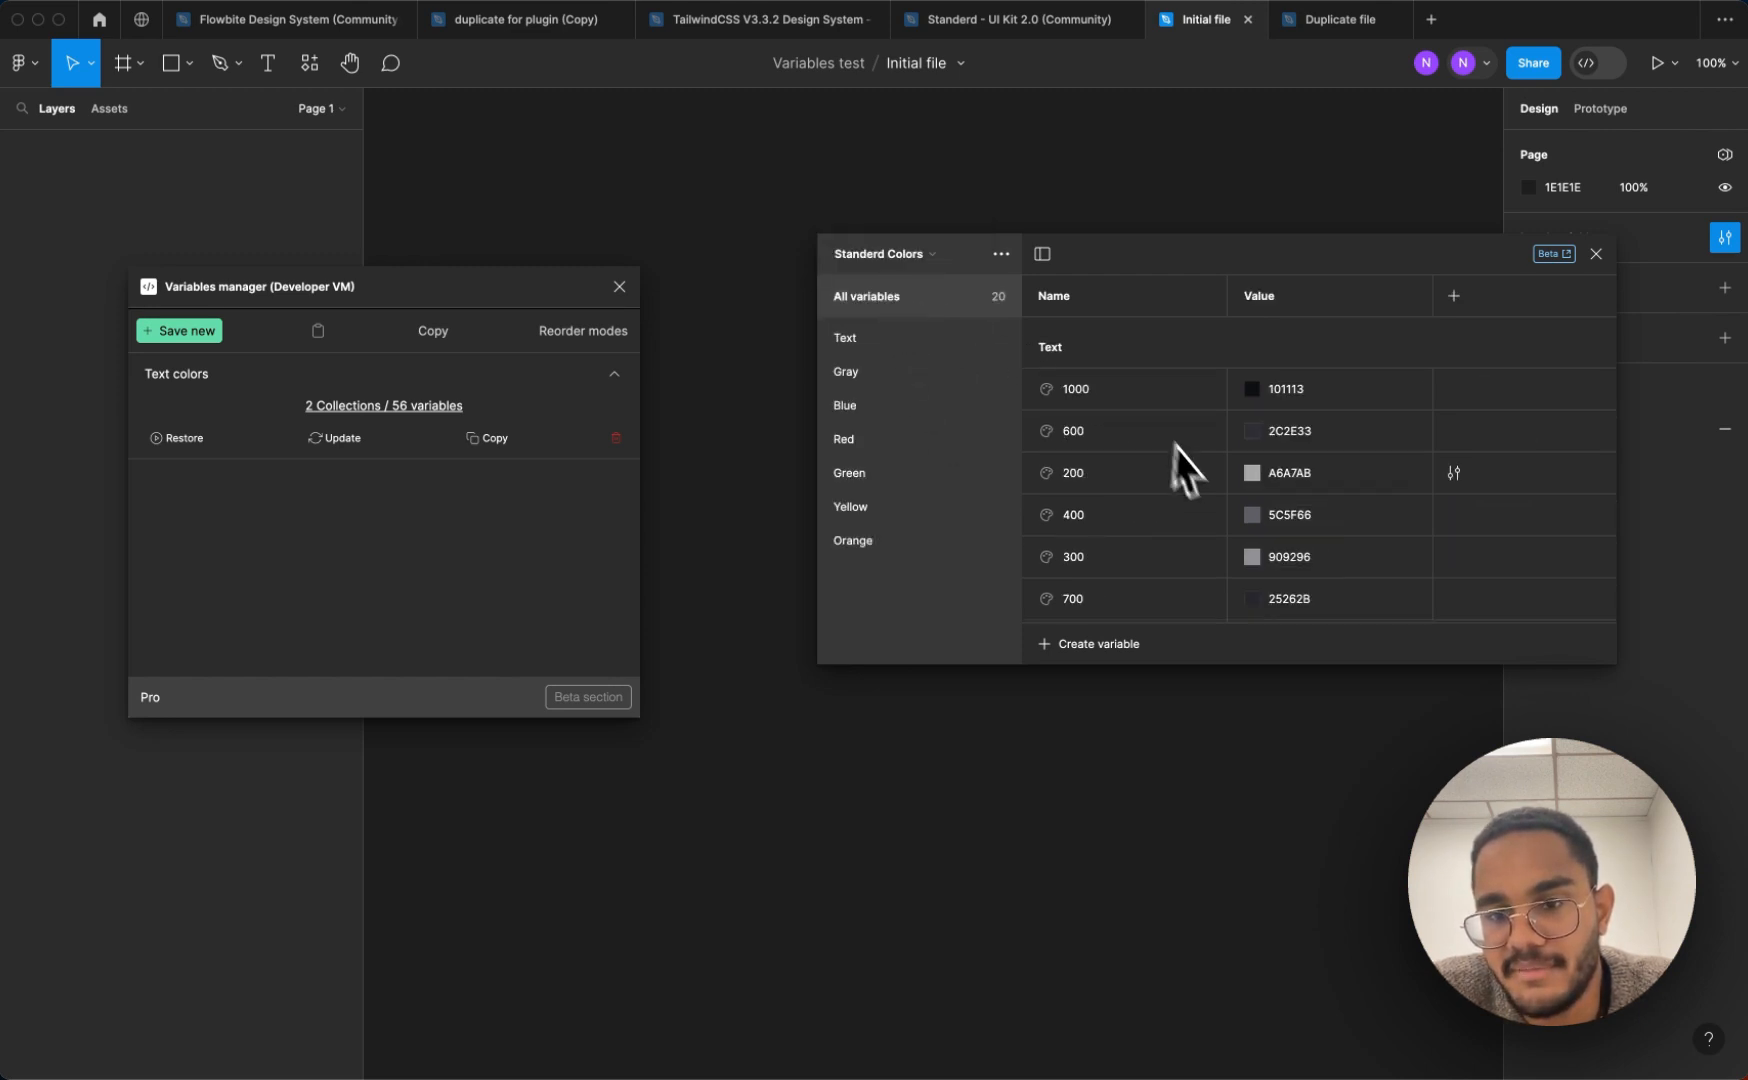
scroll(1190, 480, "down", 10)
scroll(1196, 479, "up", 5)
scroll(1196, 479, "up", 5)
left_click(897, 256)
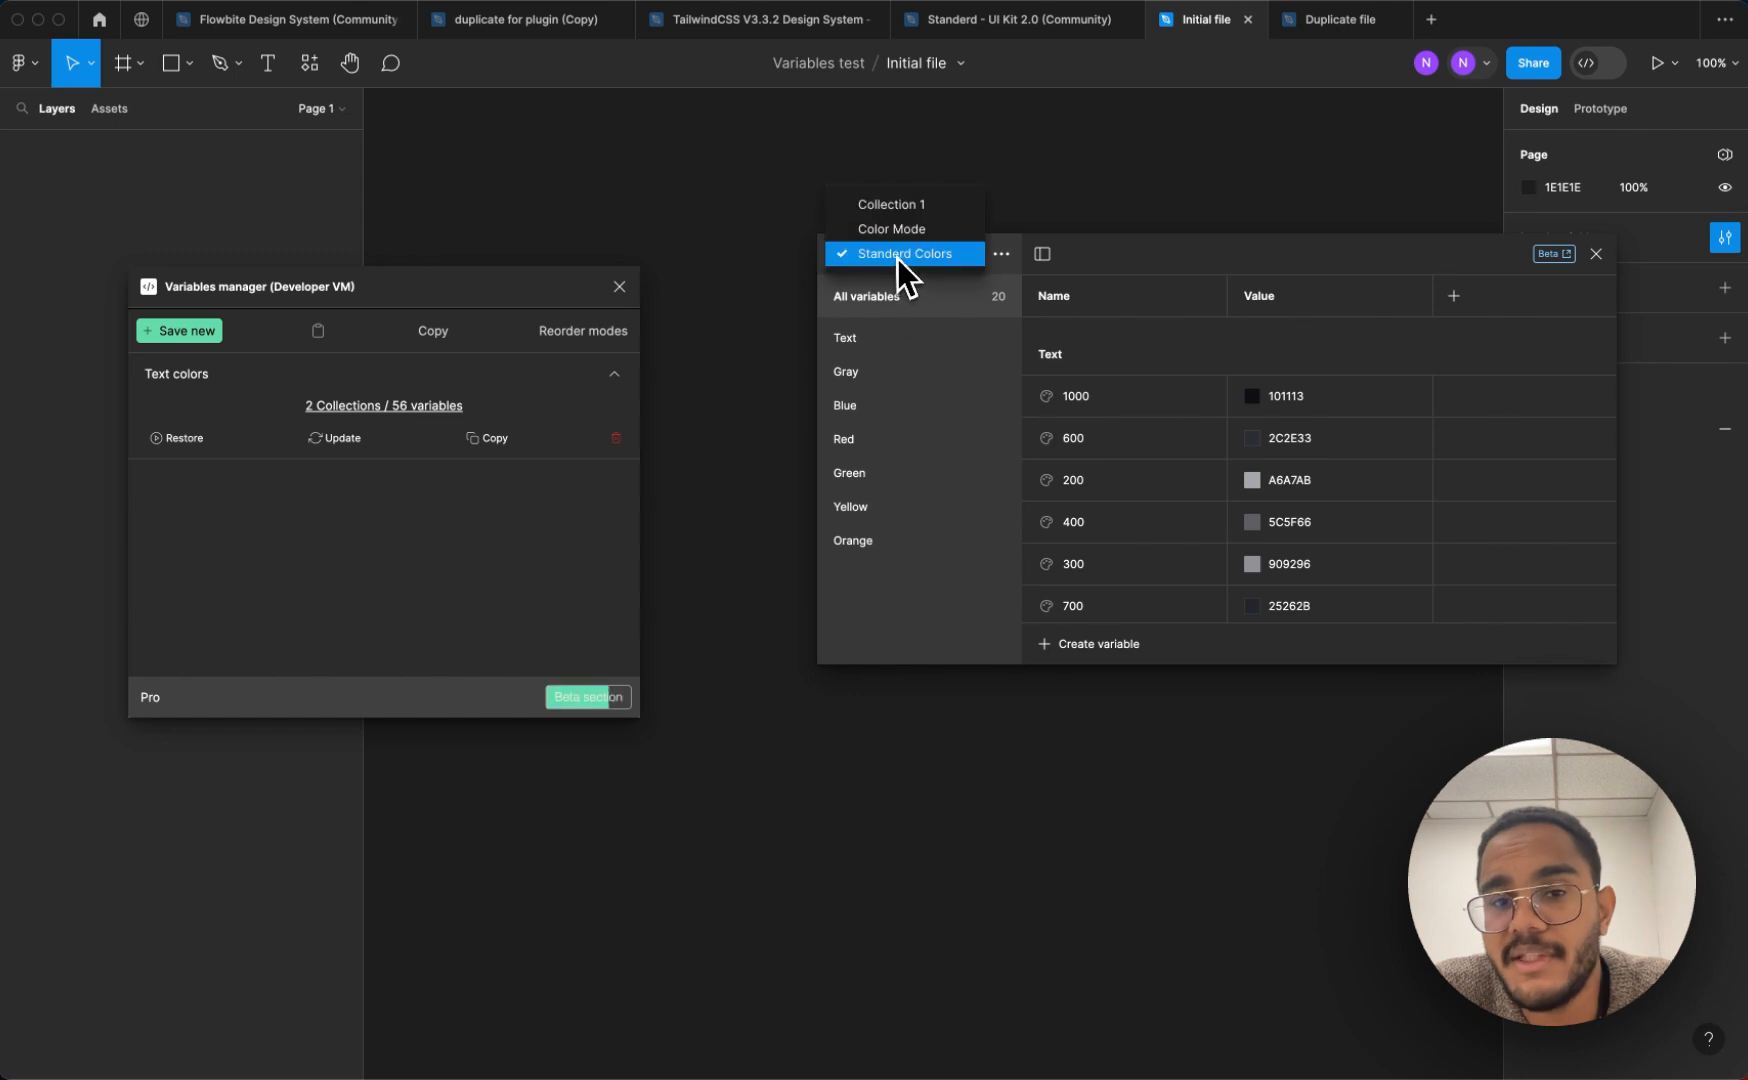
left_click(896, 240)
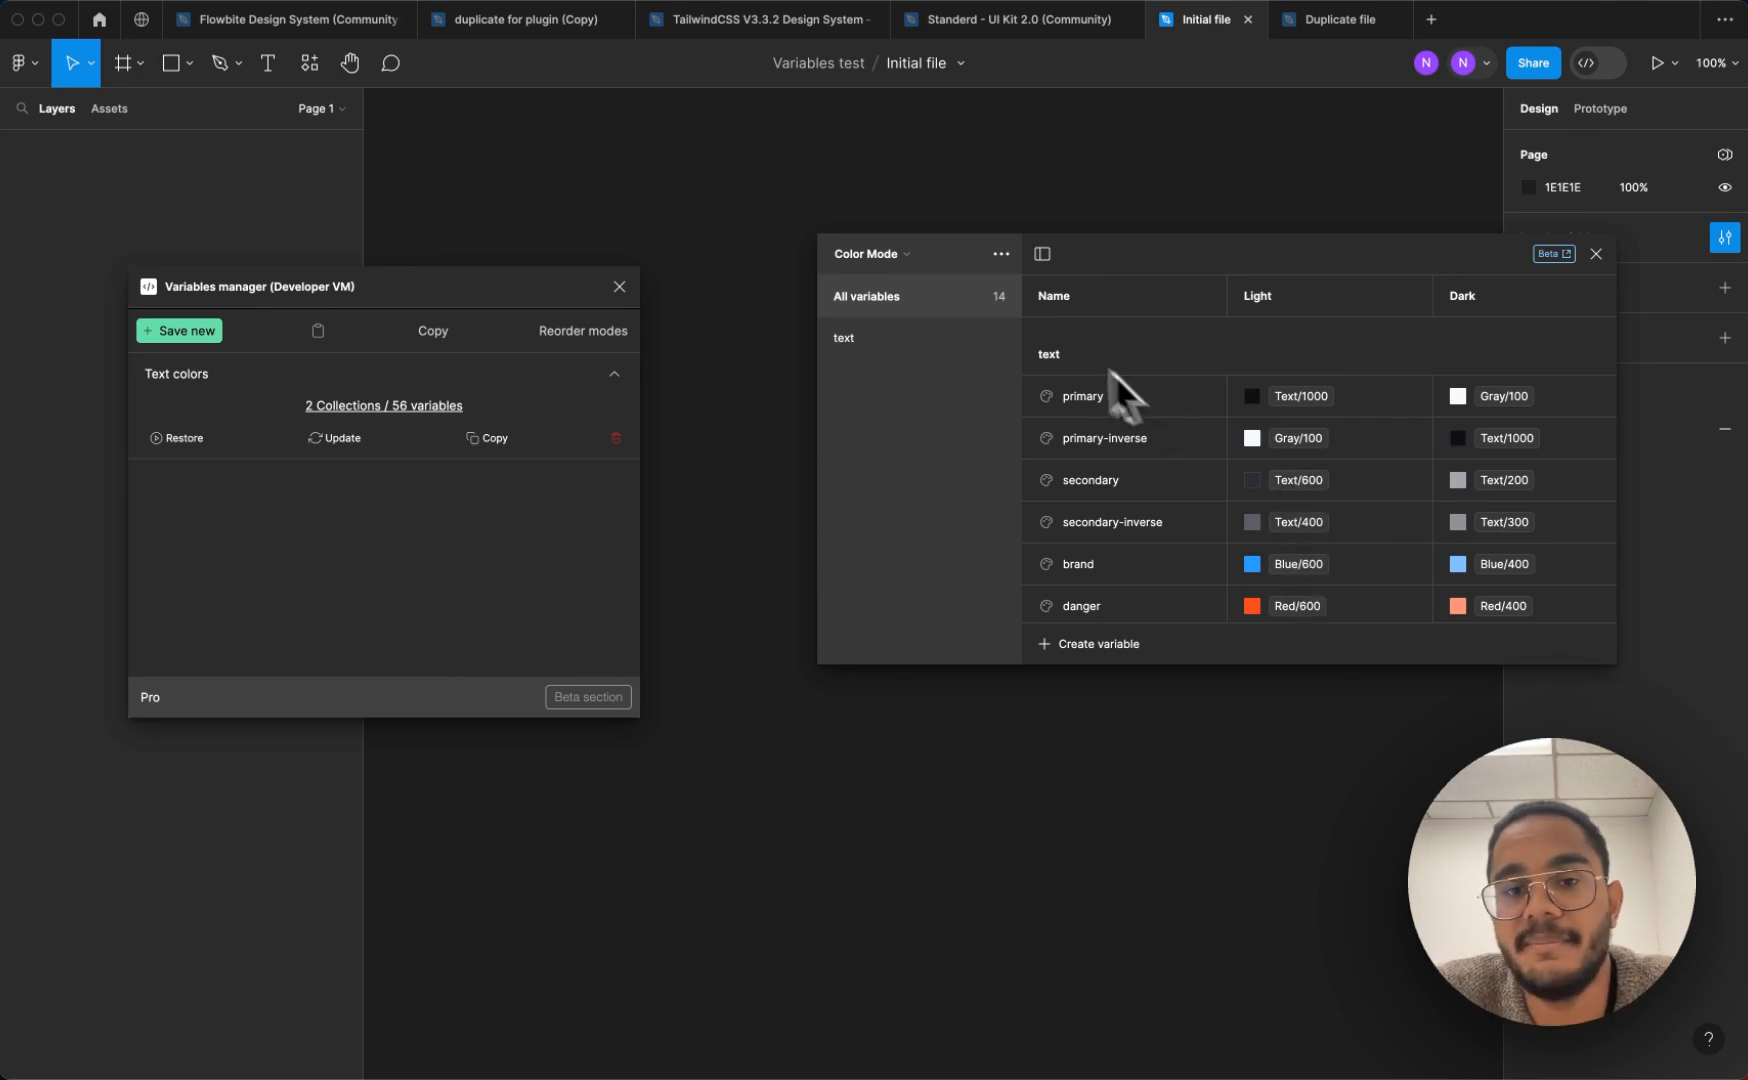
left_click(868, 254)
left_click(904, 281)
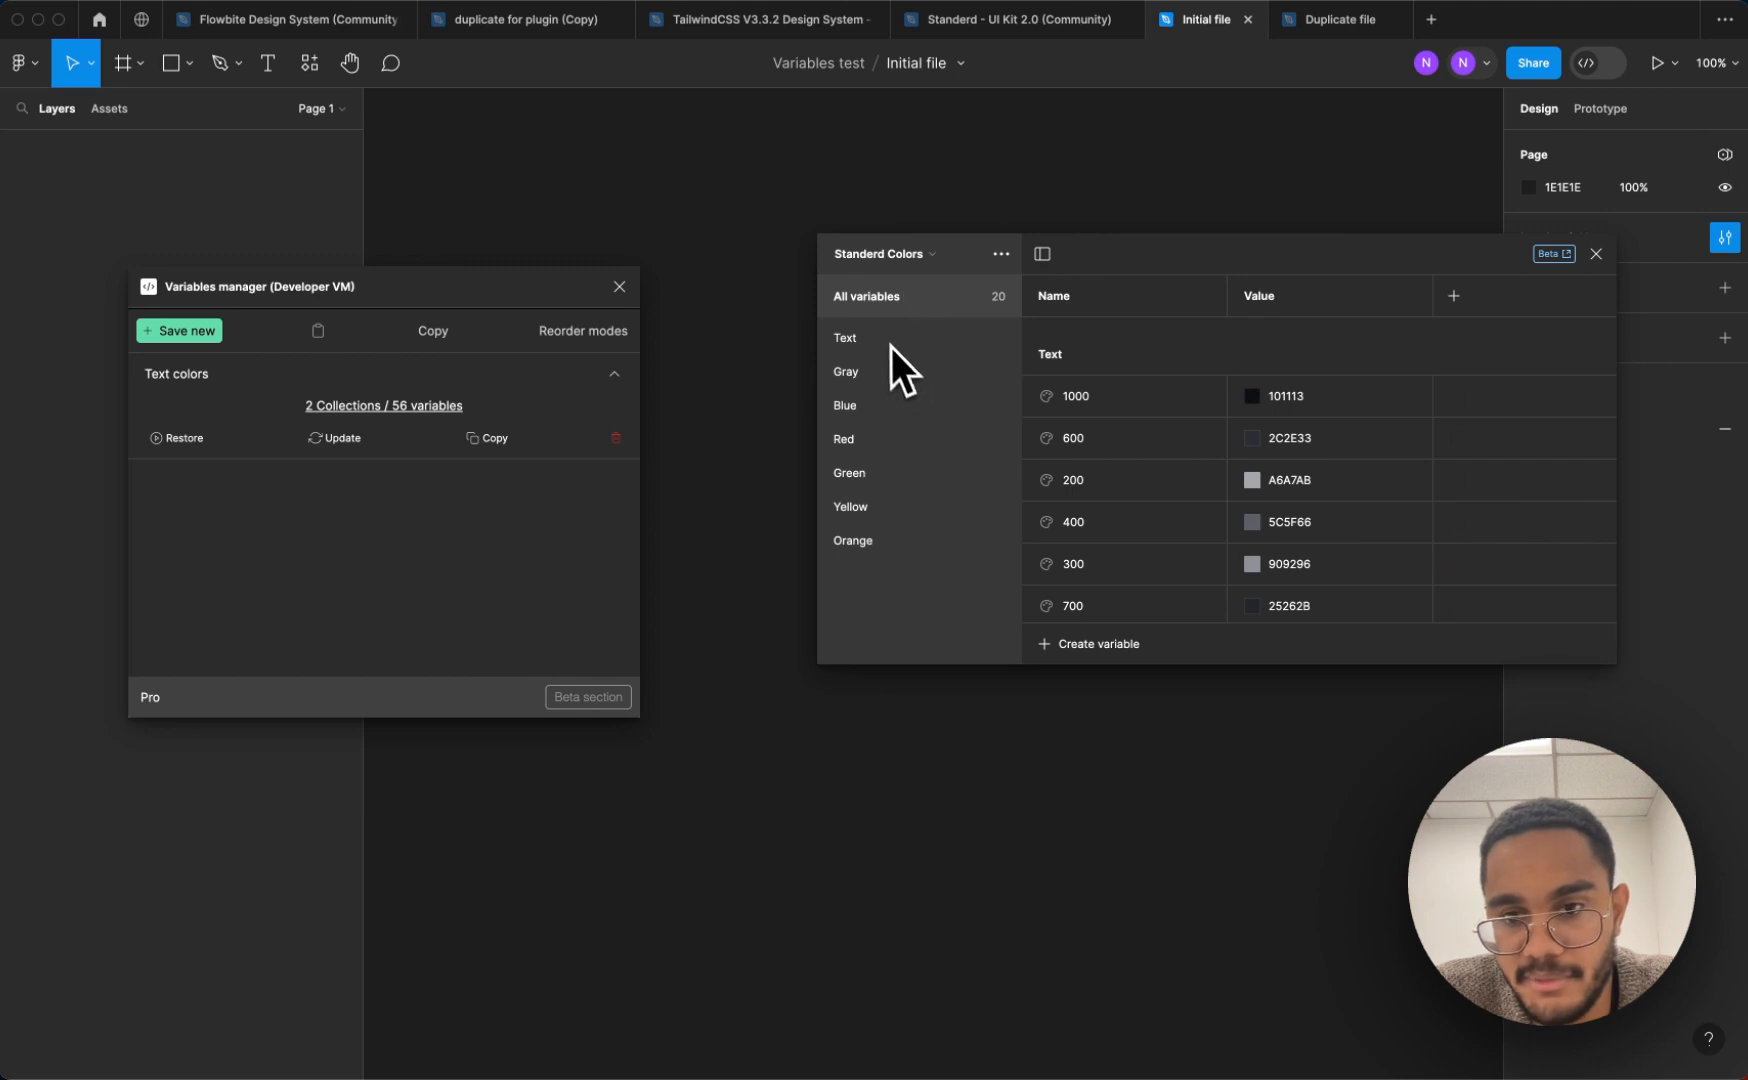
scroll(1150, 530, "down", 10)
scroll(1213, 513, "up", 10)
left_click(905, 254)
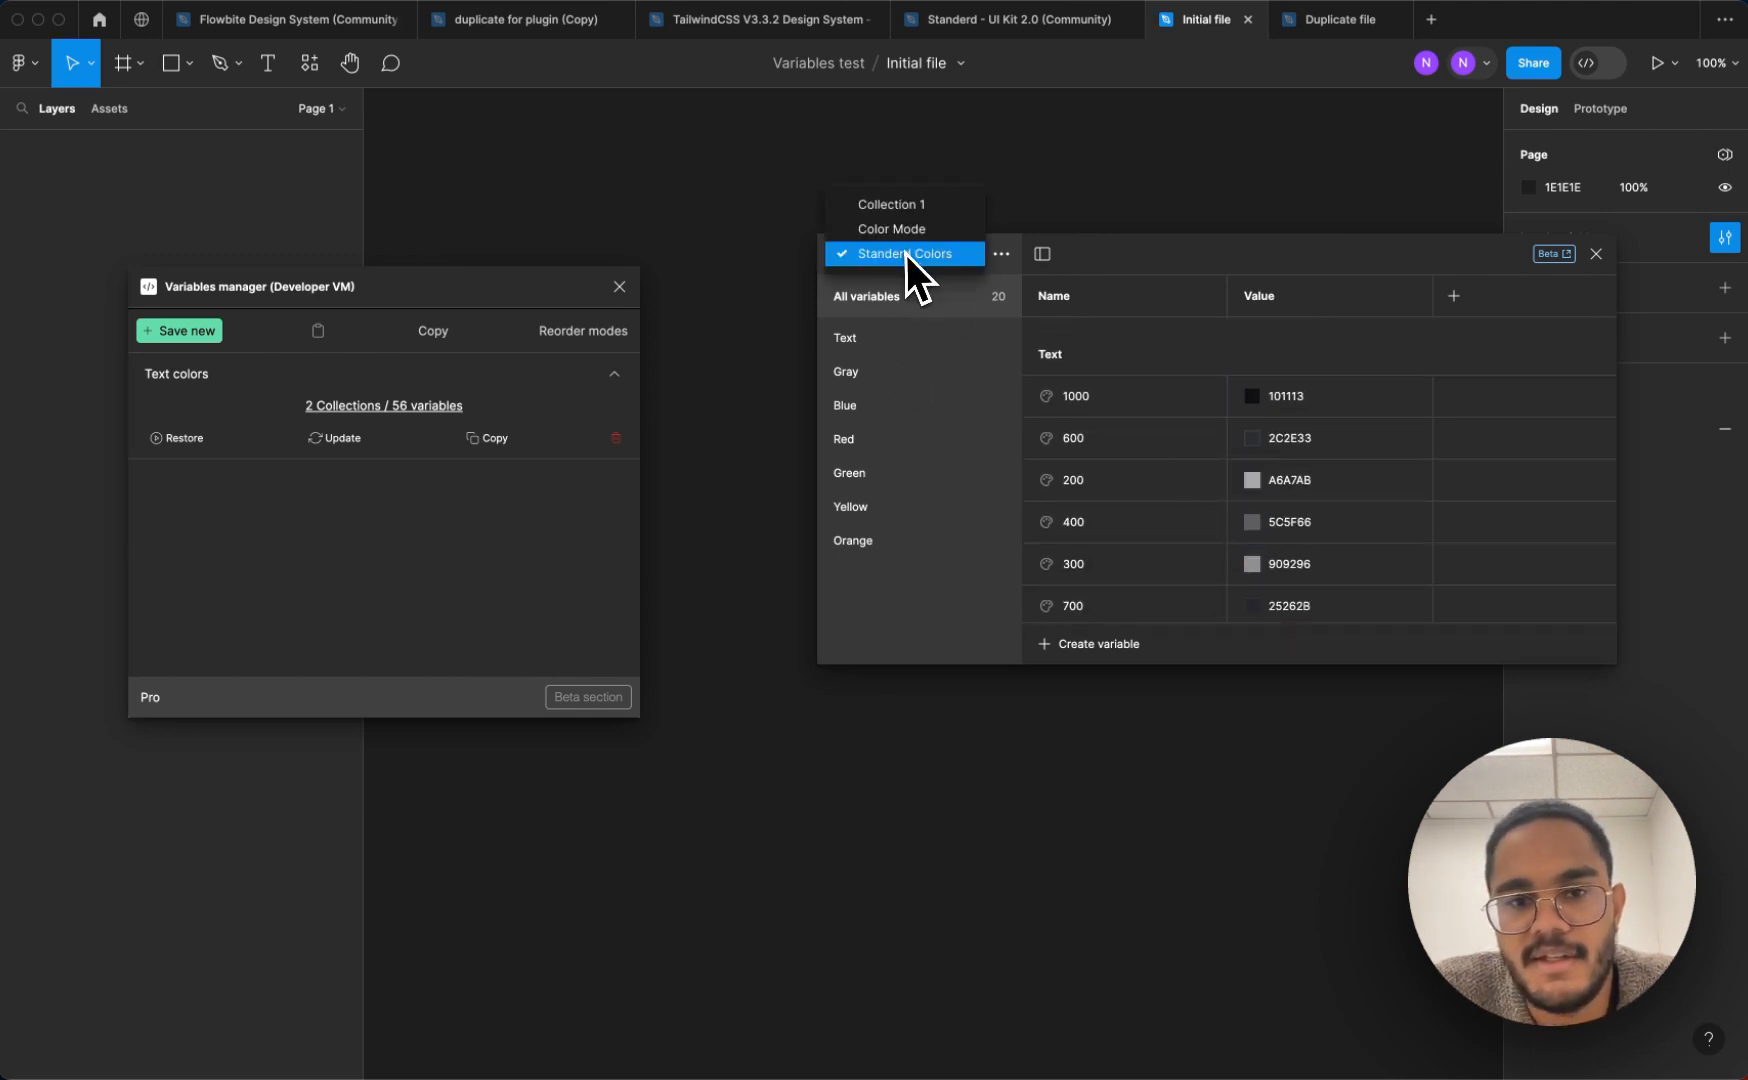
left_click(895, 229)
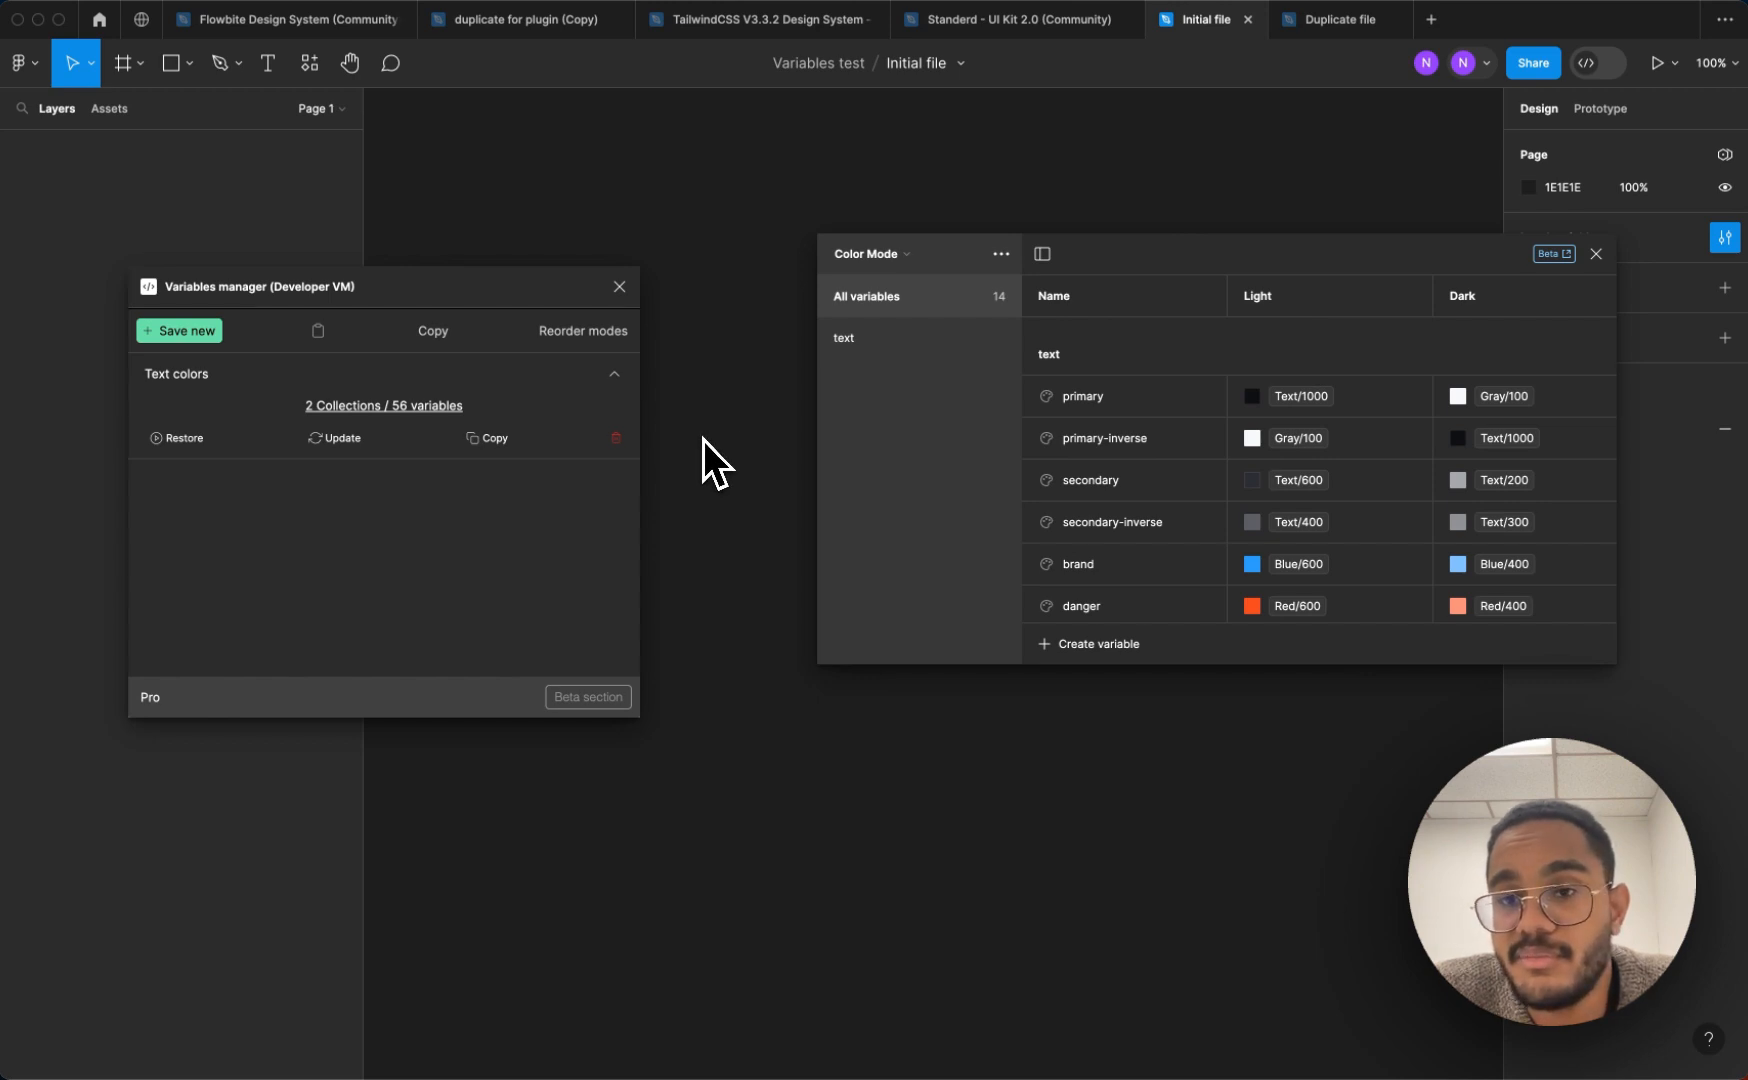
Switch to the Duplicate file and delete the blue Frame 1 from the canvas
left_click(1321, 37)
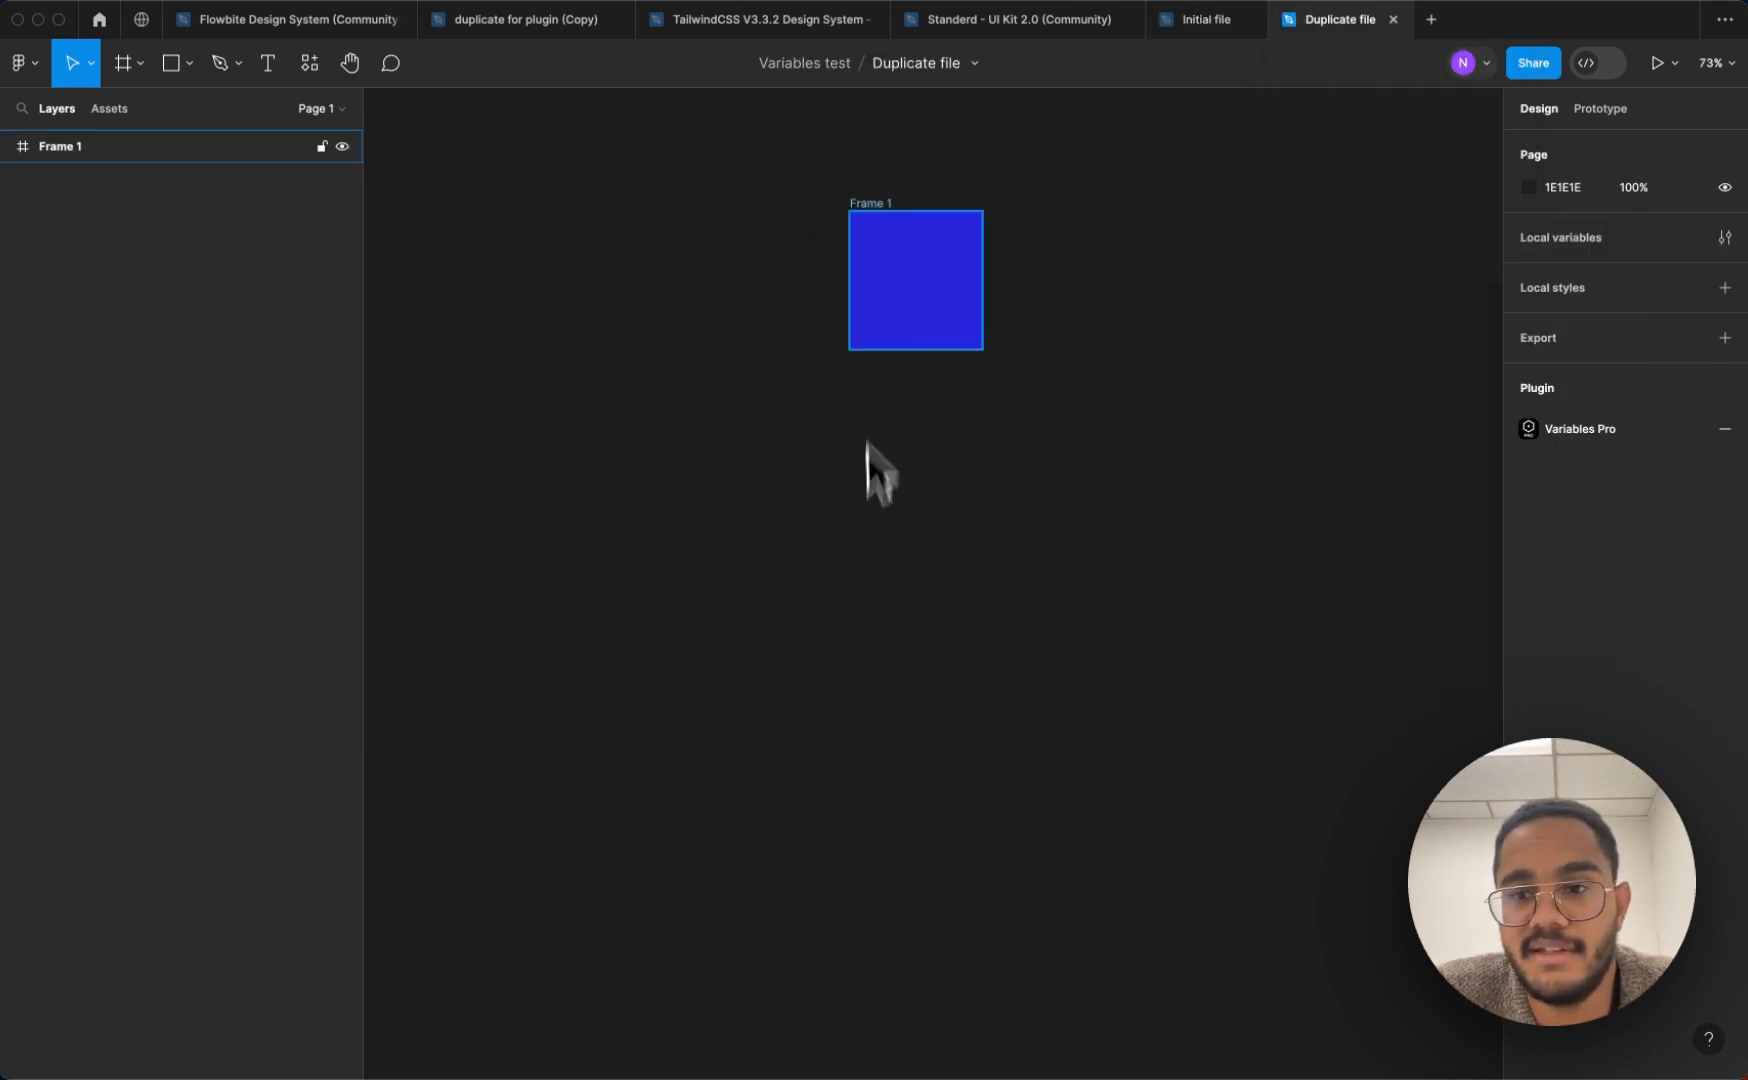
left_click_drag(787, 172, 1124, 415)
key("Delete")
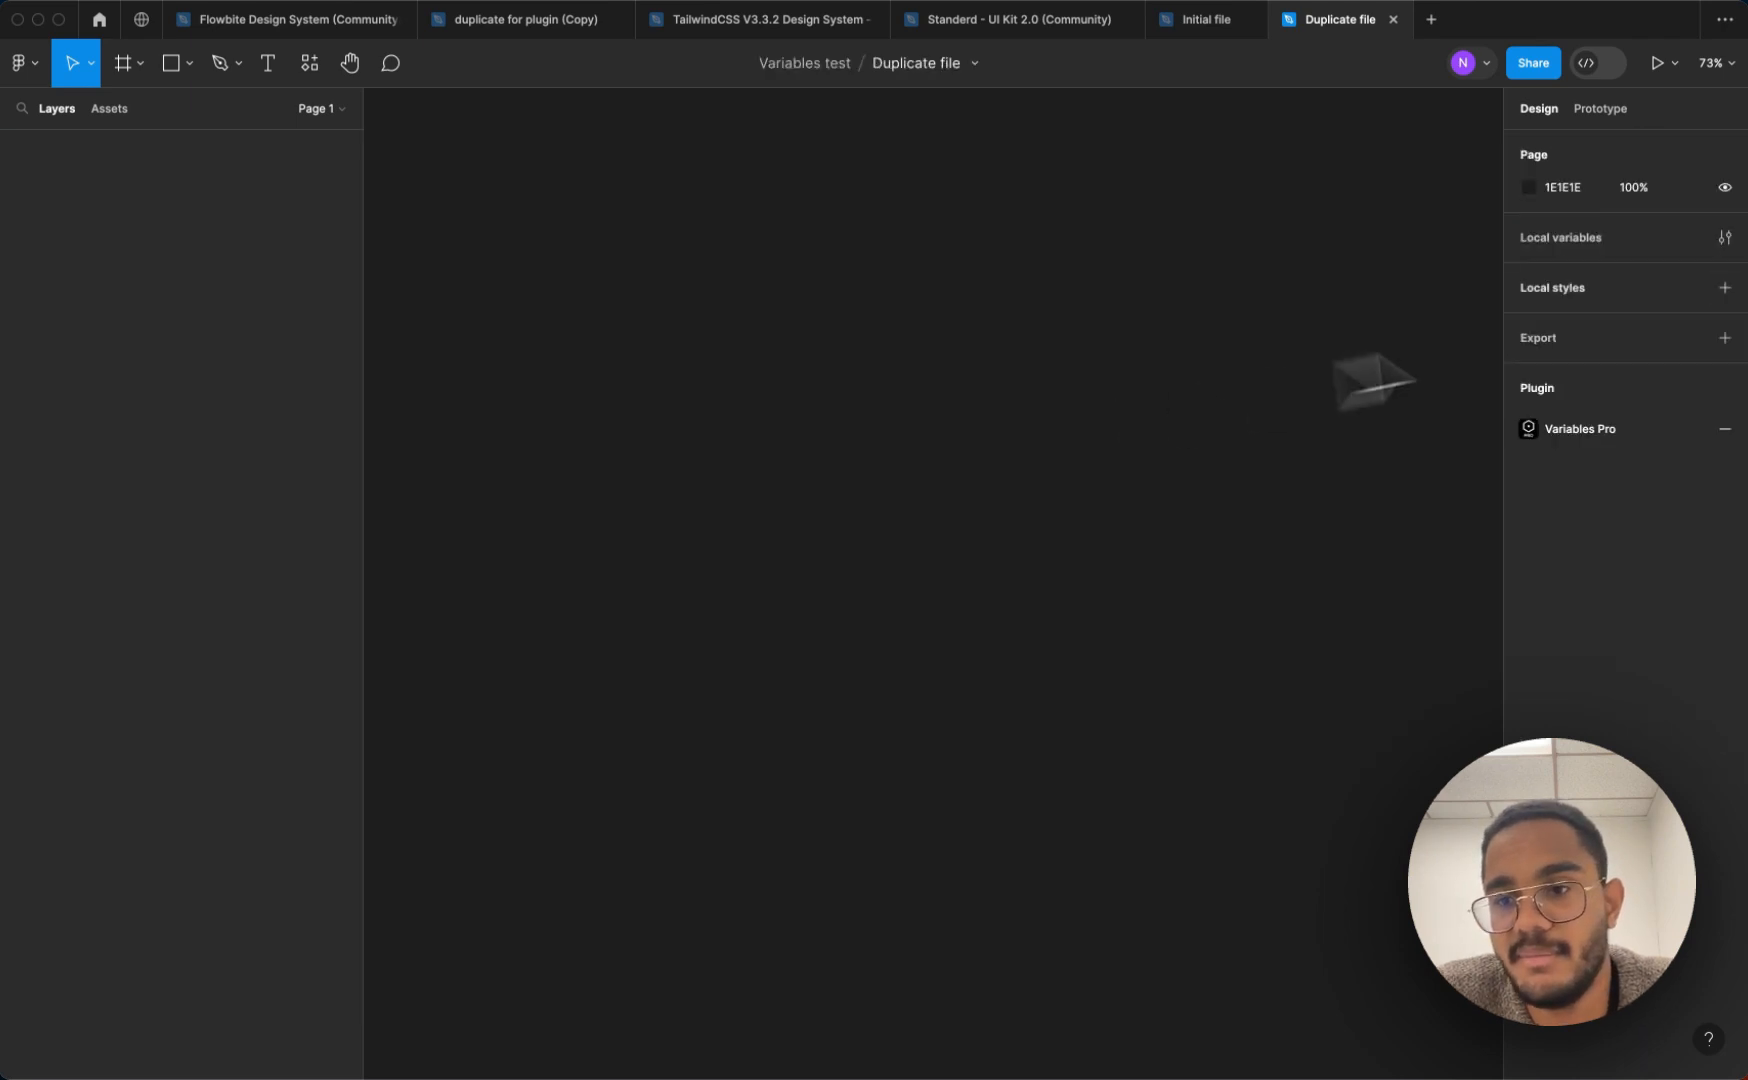
Run the in-development Variables manager plugin with the local variables window open and restore the saved "Text colors" variables in the Duplicate file
left_click(1725, 240)
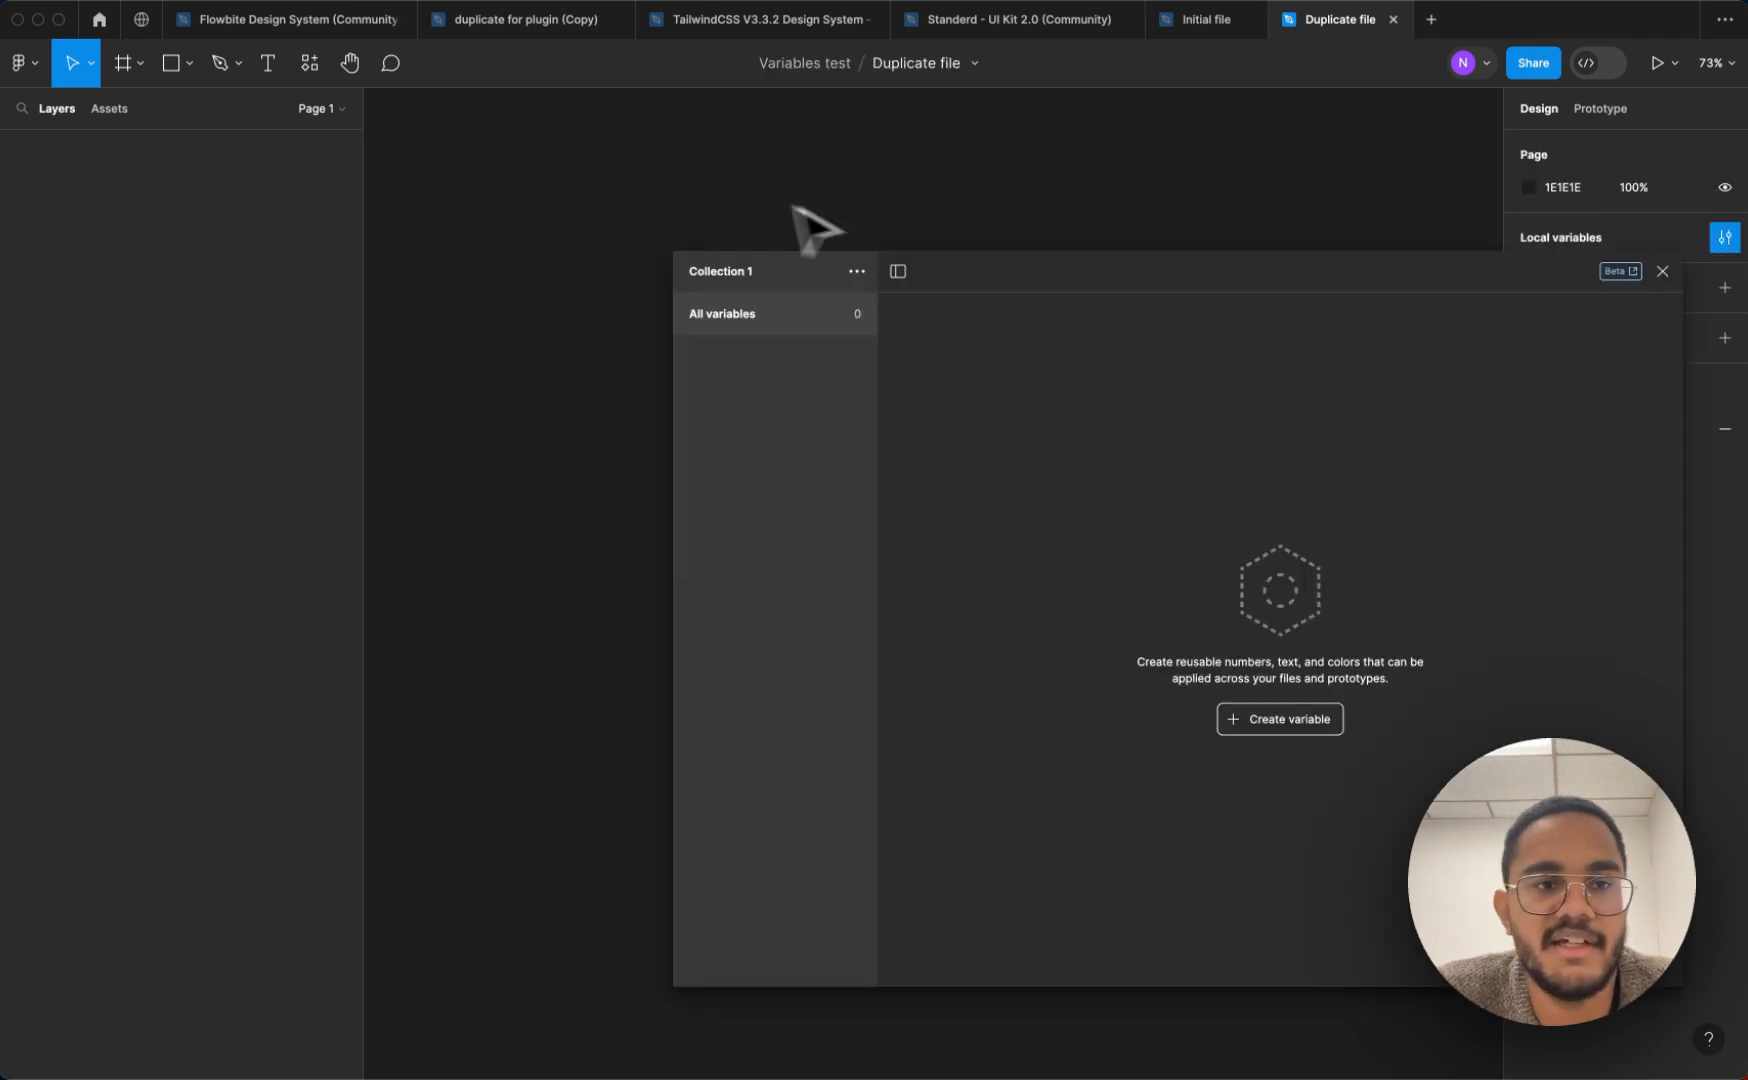
left_click(316, 76)
left_click(384, 295)
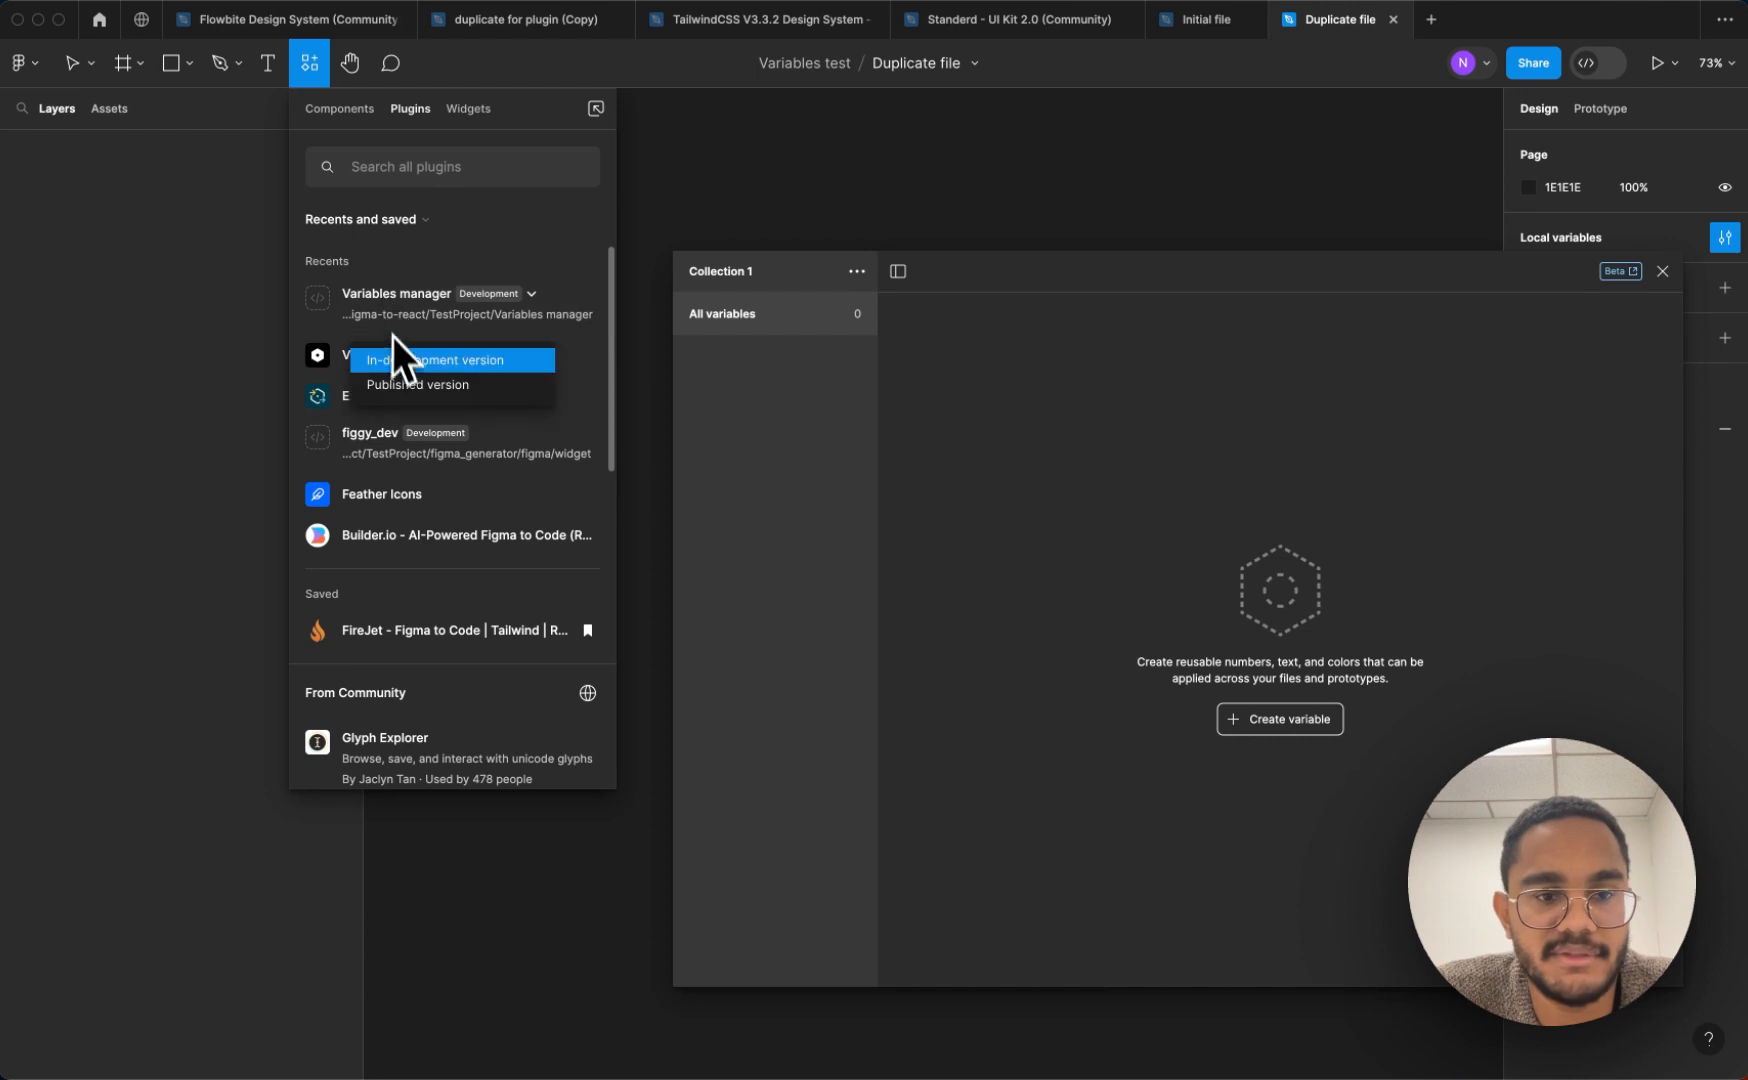
left_click(401, 362)
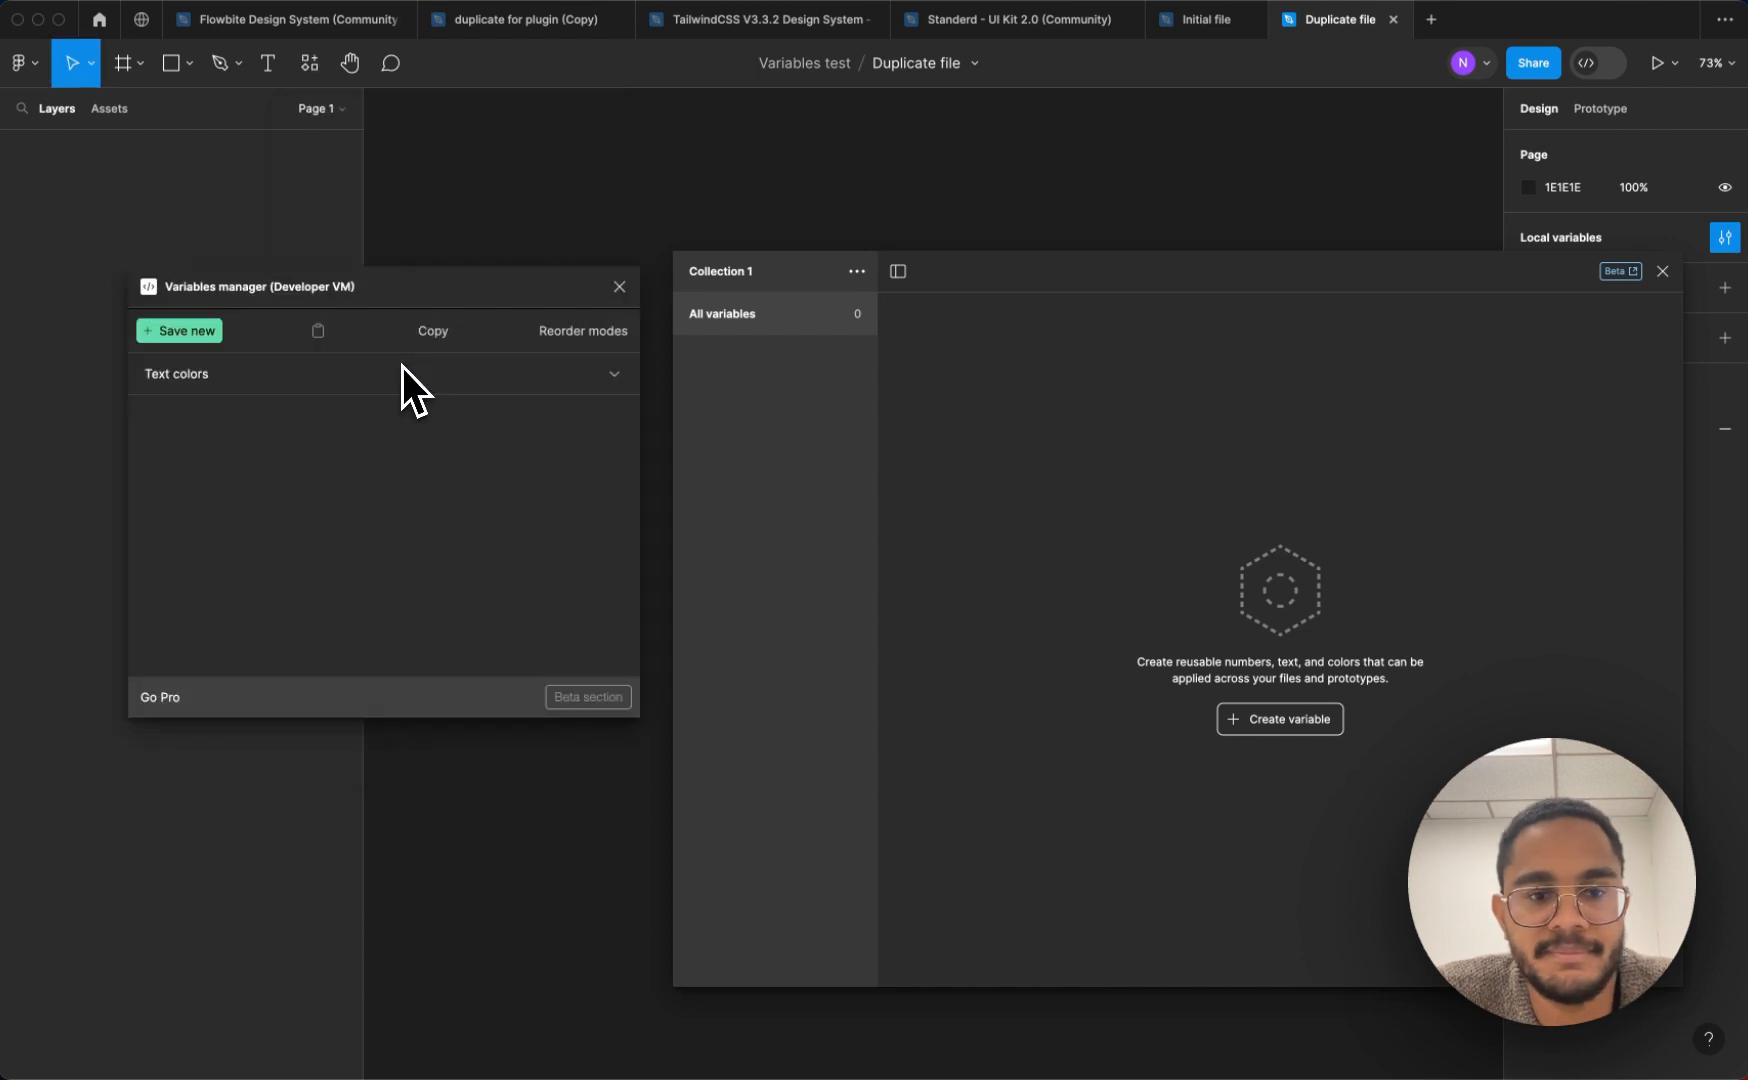
left_click(358, 402)
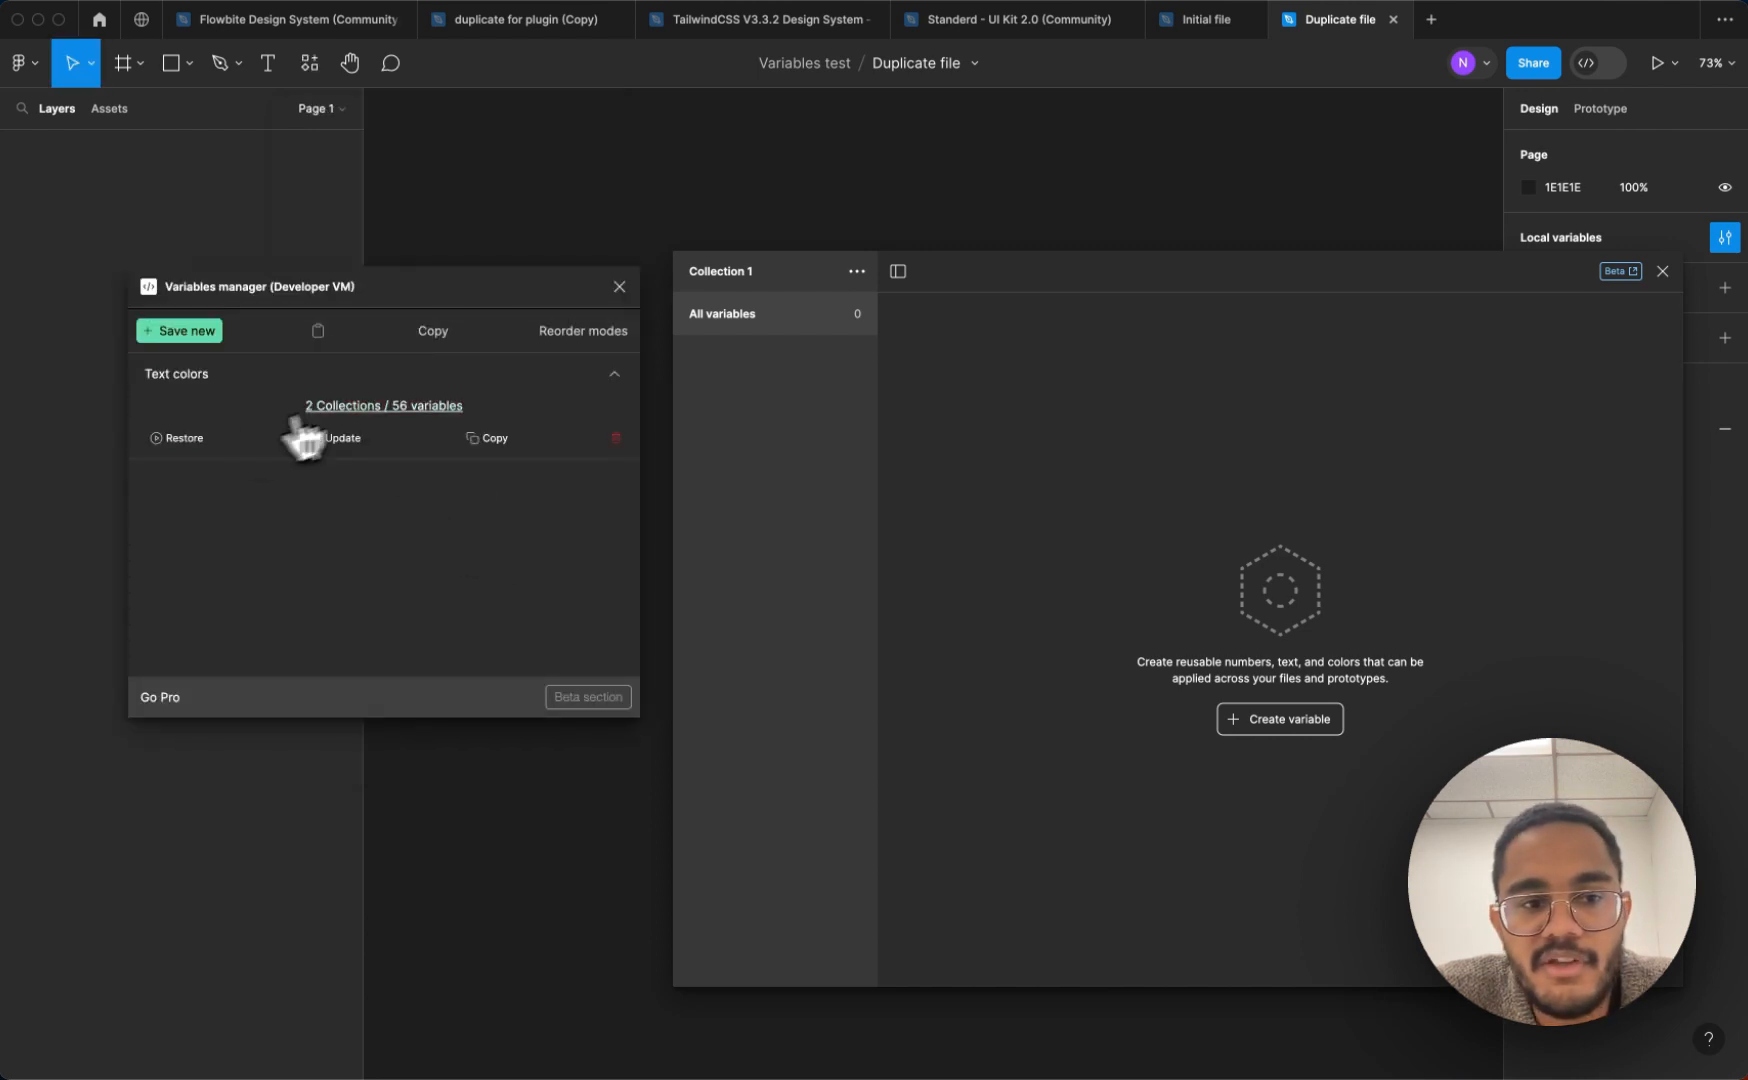
left_click(196, 440)
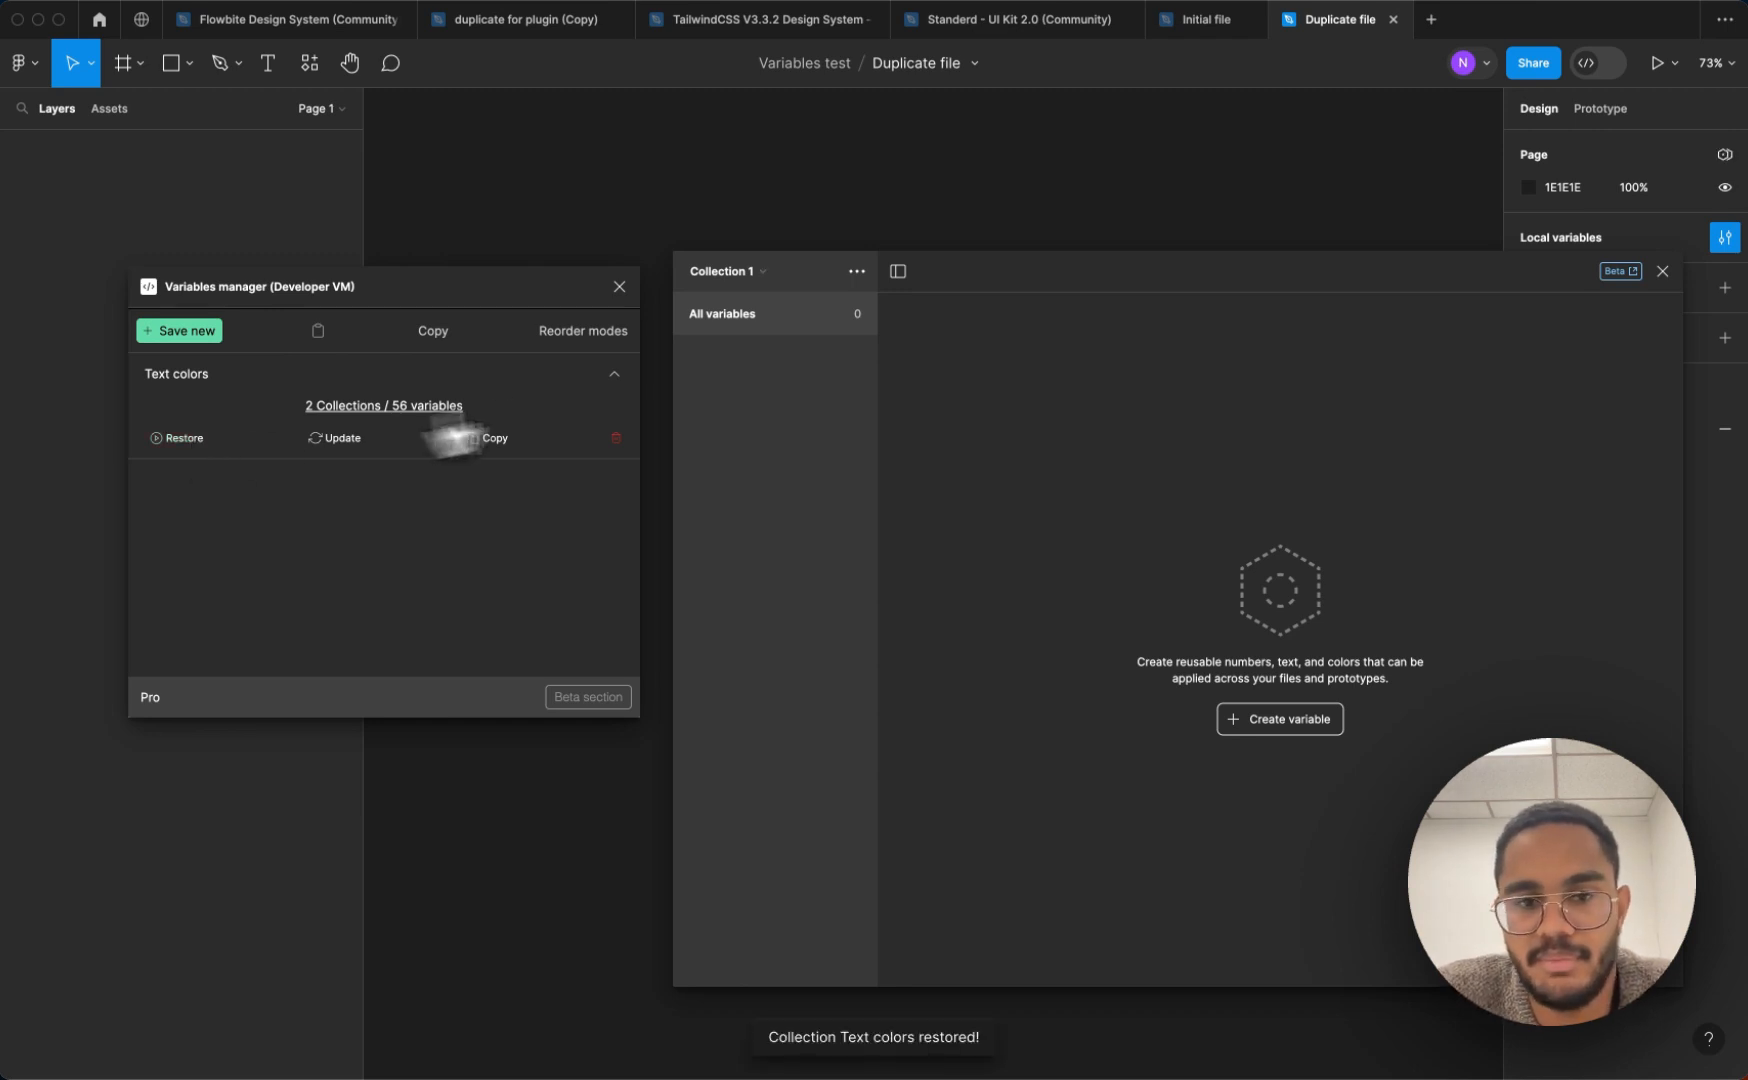
Set the Light value of the primary text variable in the Color Mode collection to Green/800
left_click(762, 272)
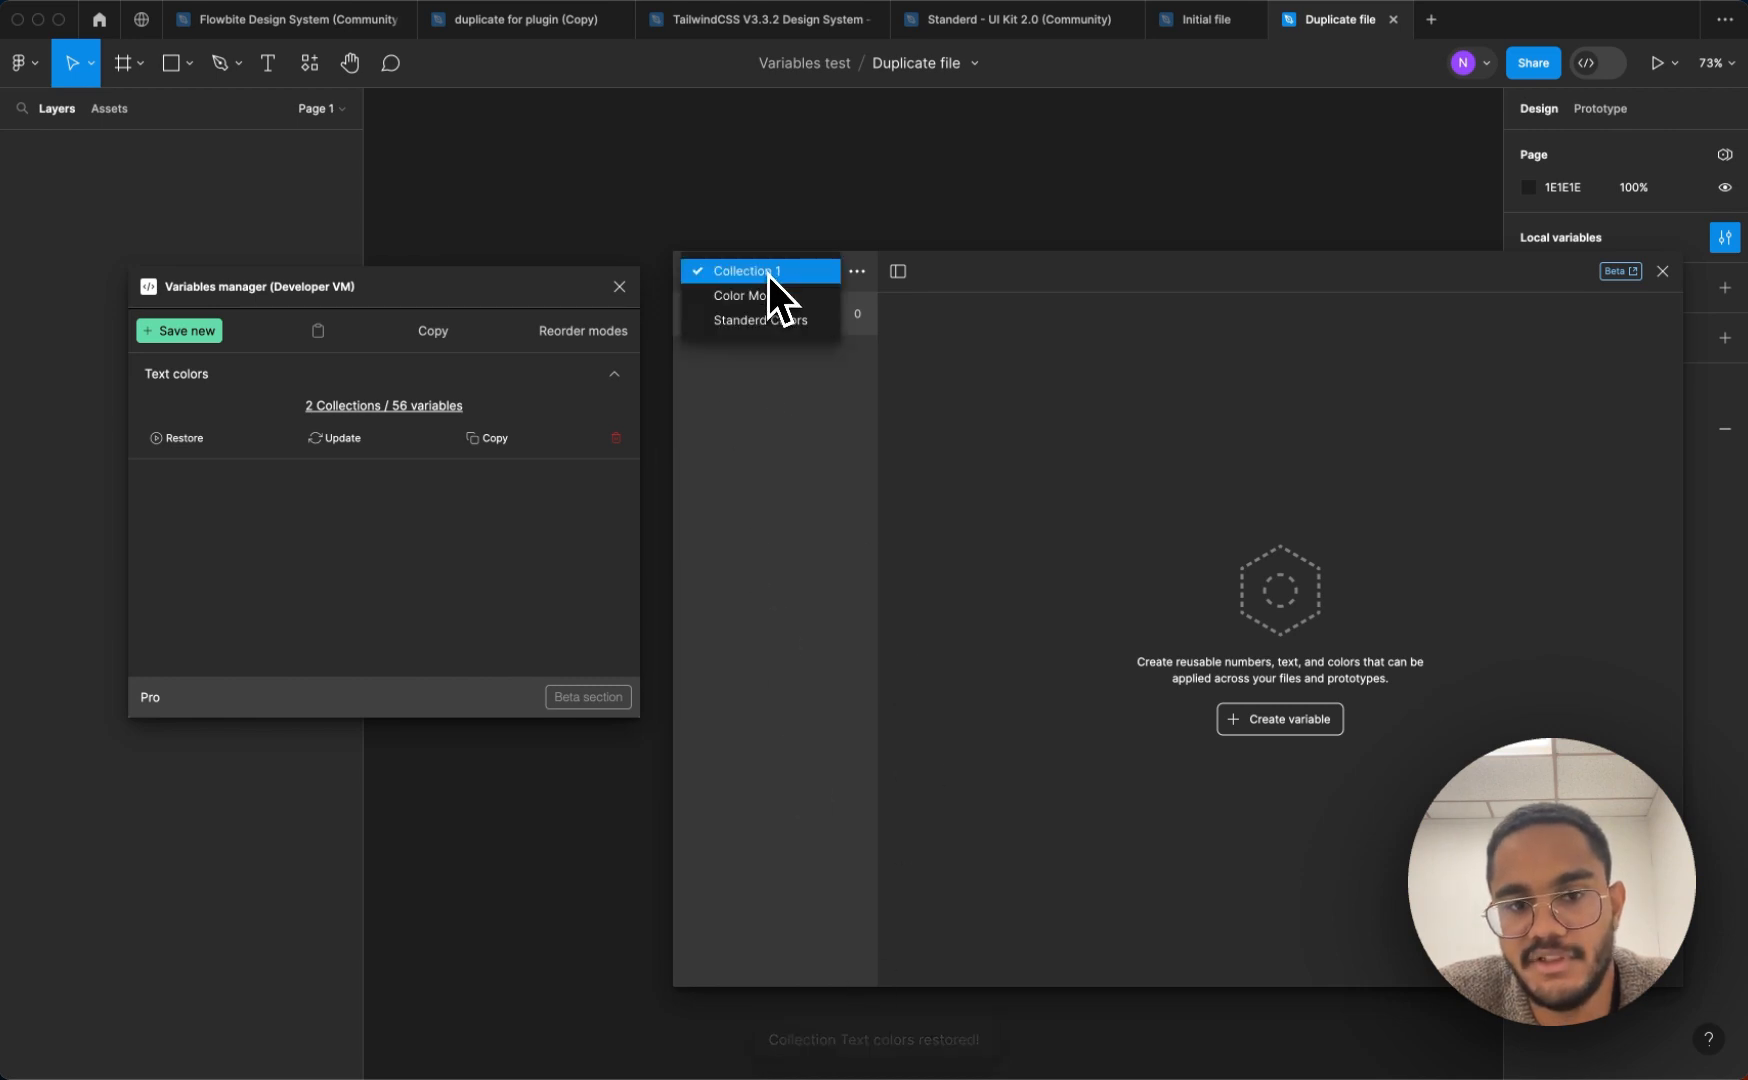
left_click(768, 307)
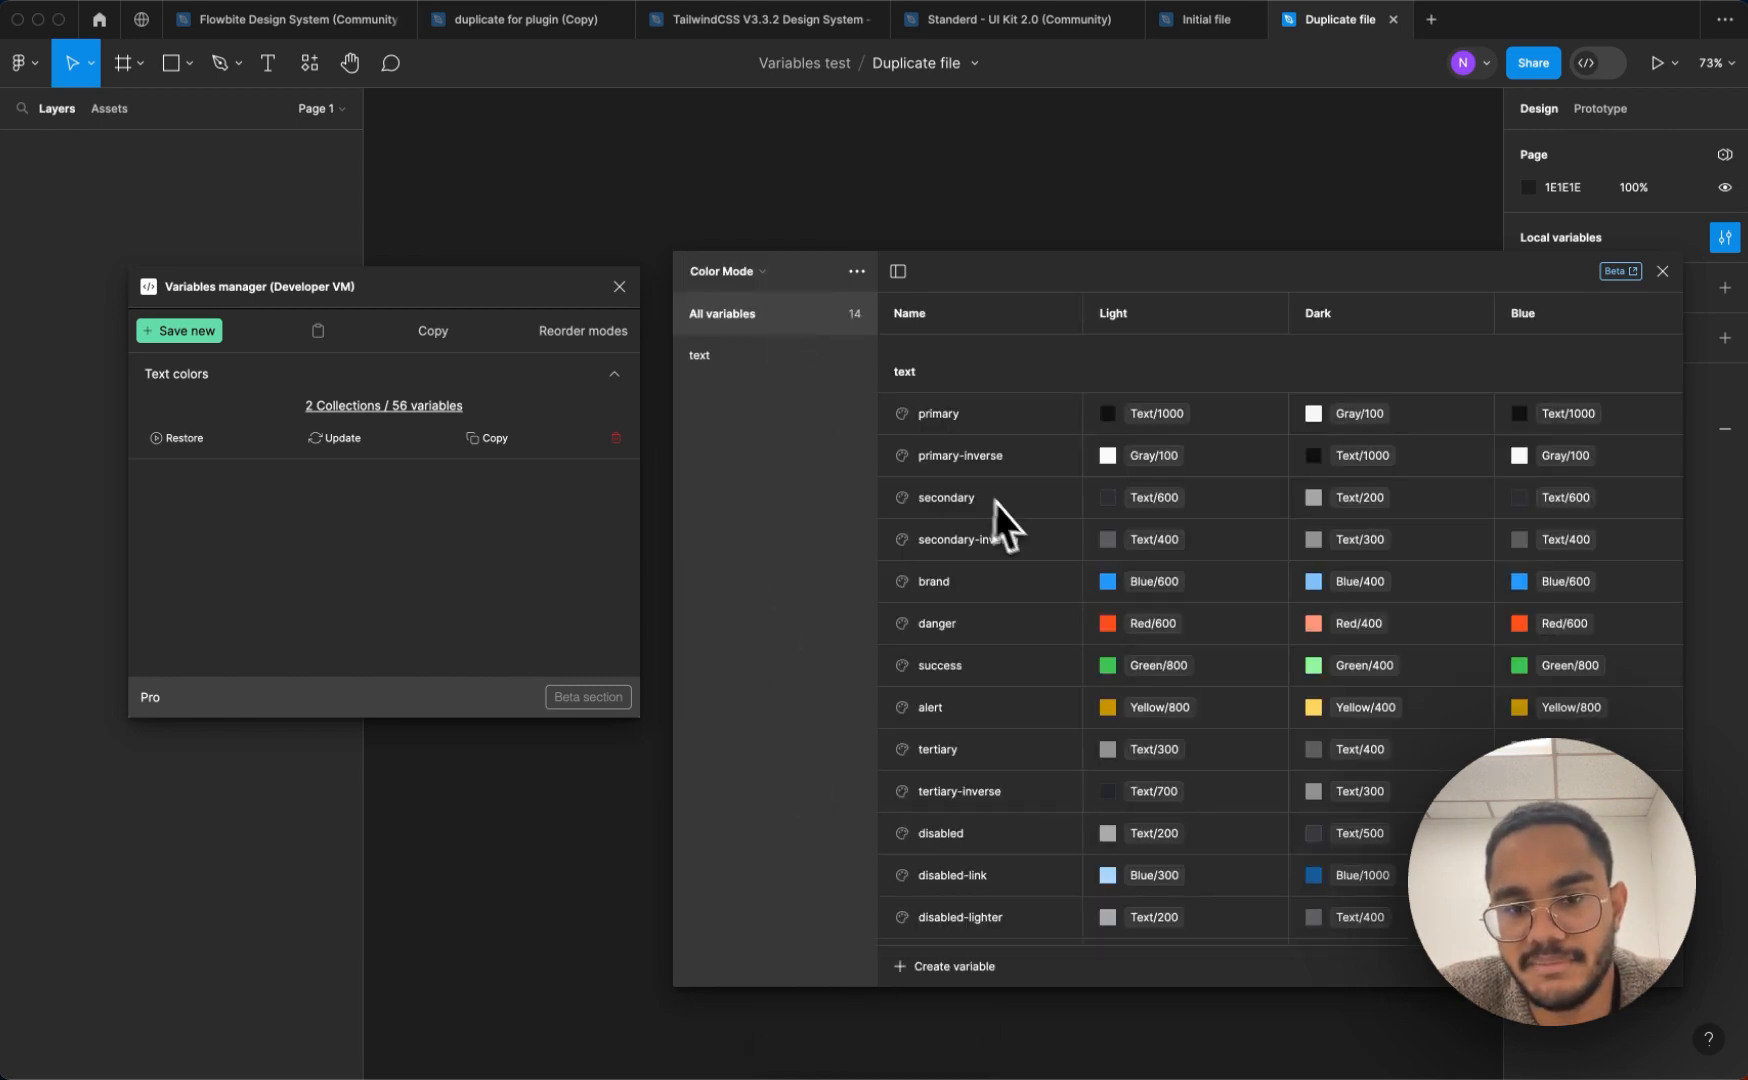
scroll(1010, 512, "down", 1)
scroll(1015, 515, "up", 1)
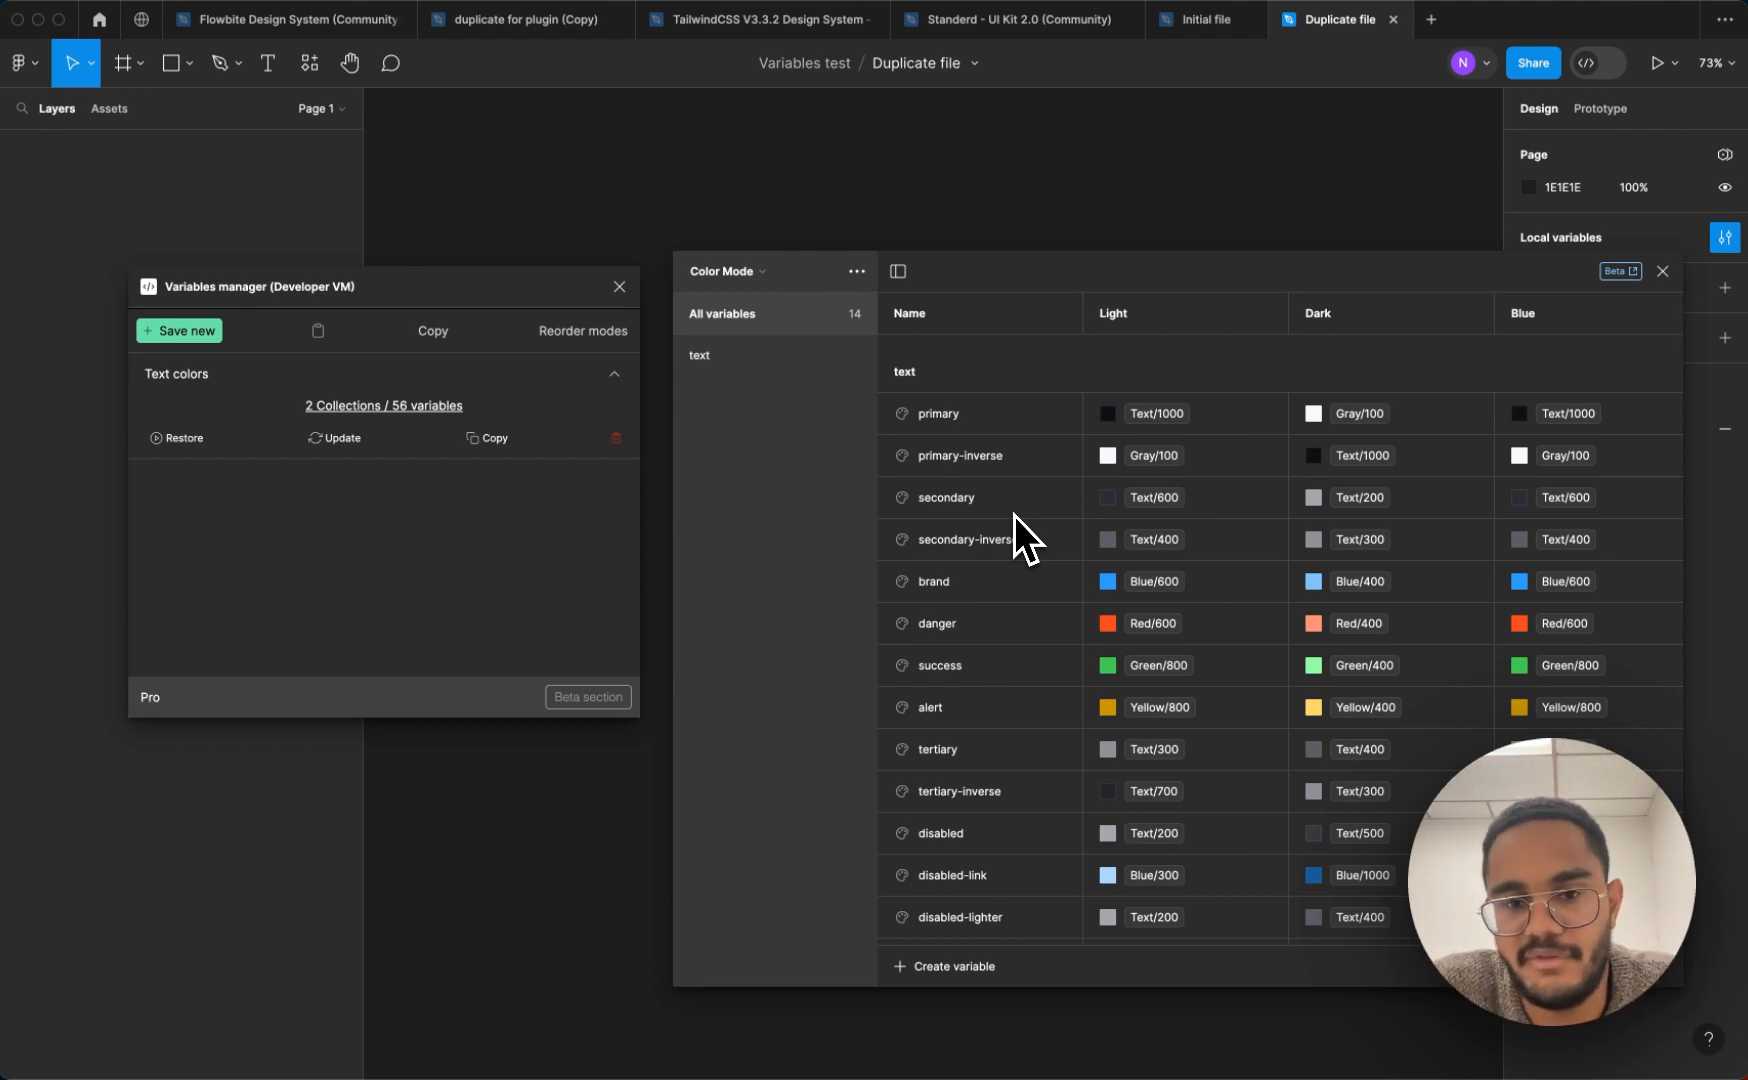
left_click(1108, 416)
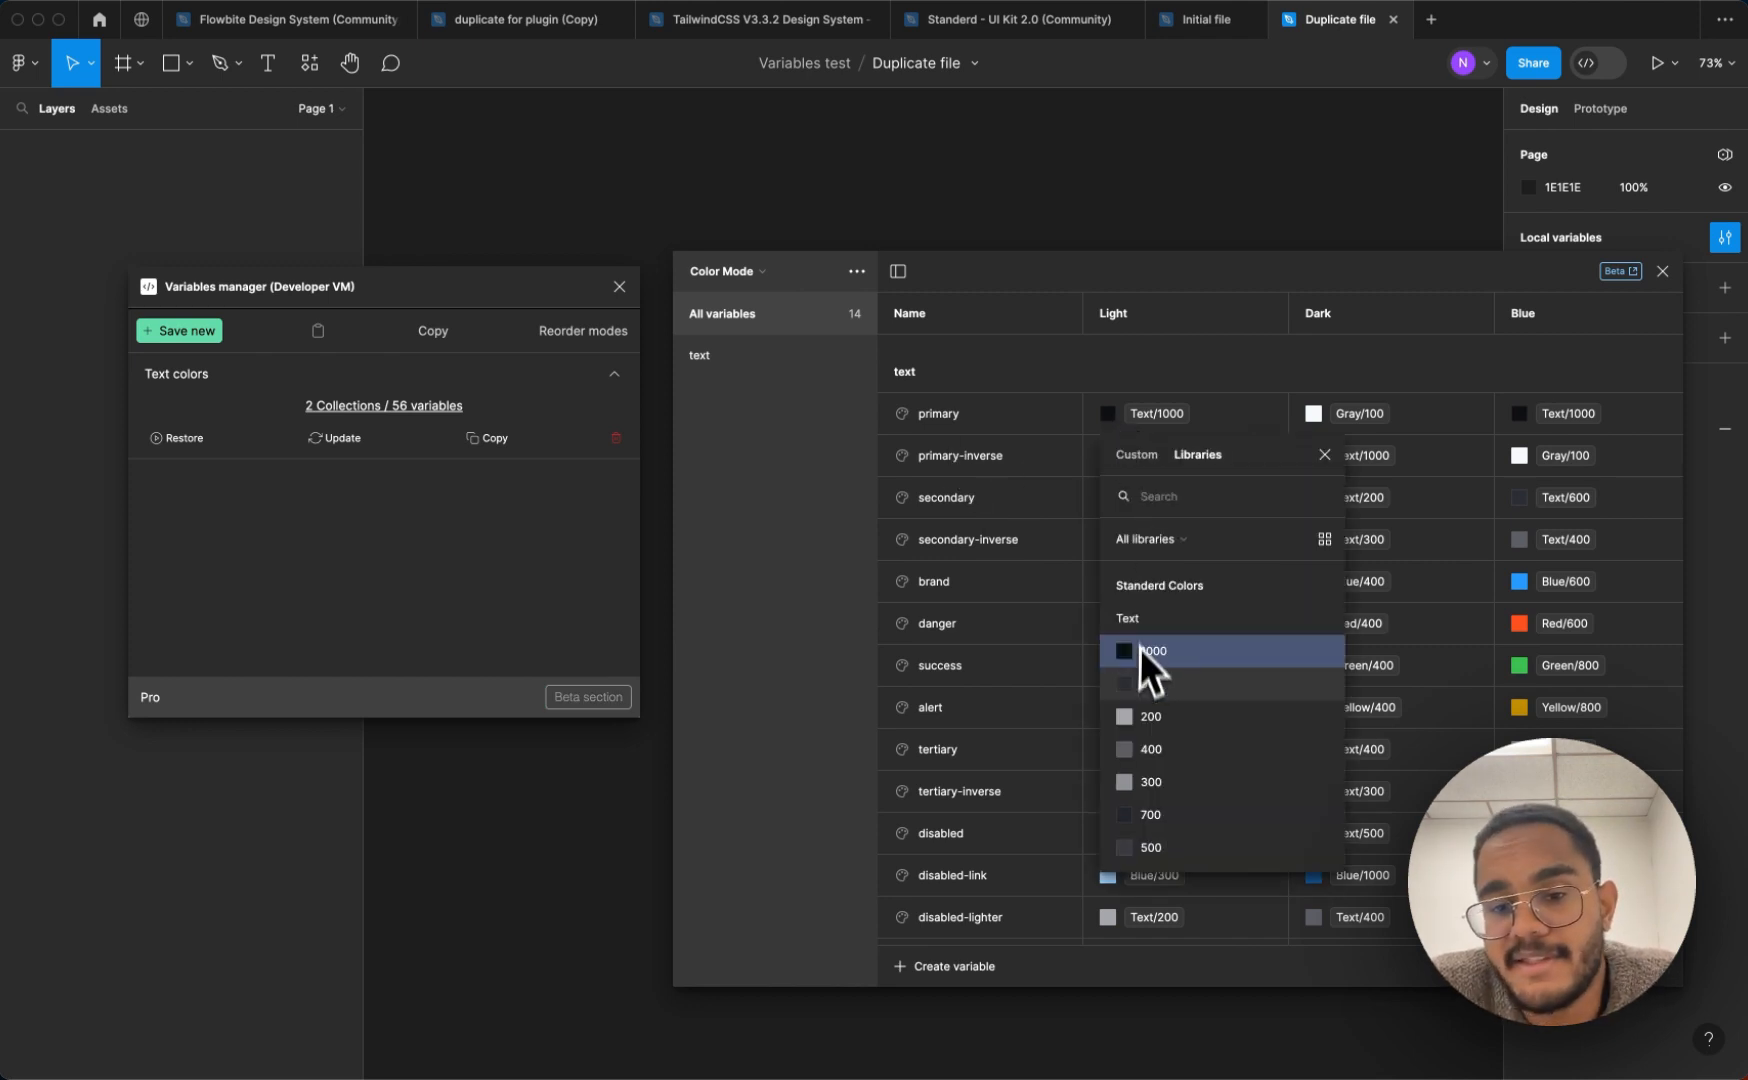
scroll(1179, 772, "down", 5)
scroll(1179, 772, "up", 2)
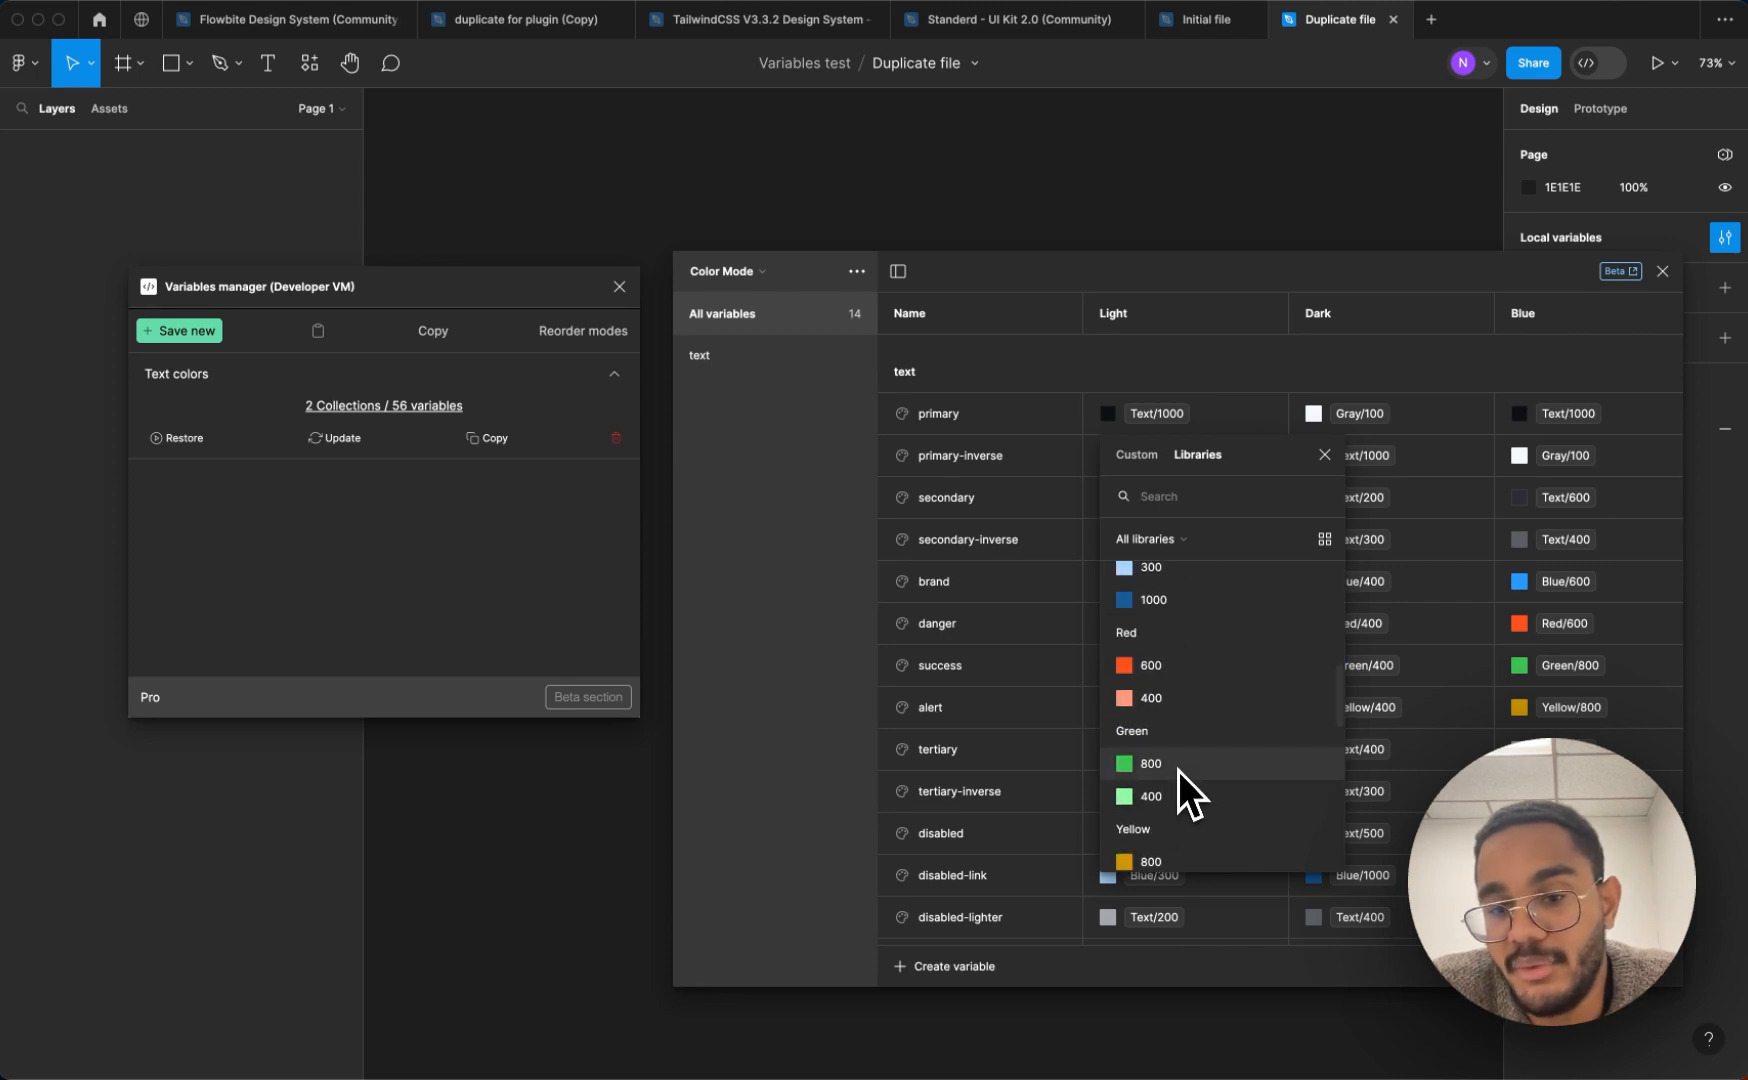
left_click(1174, 763)
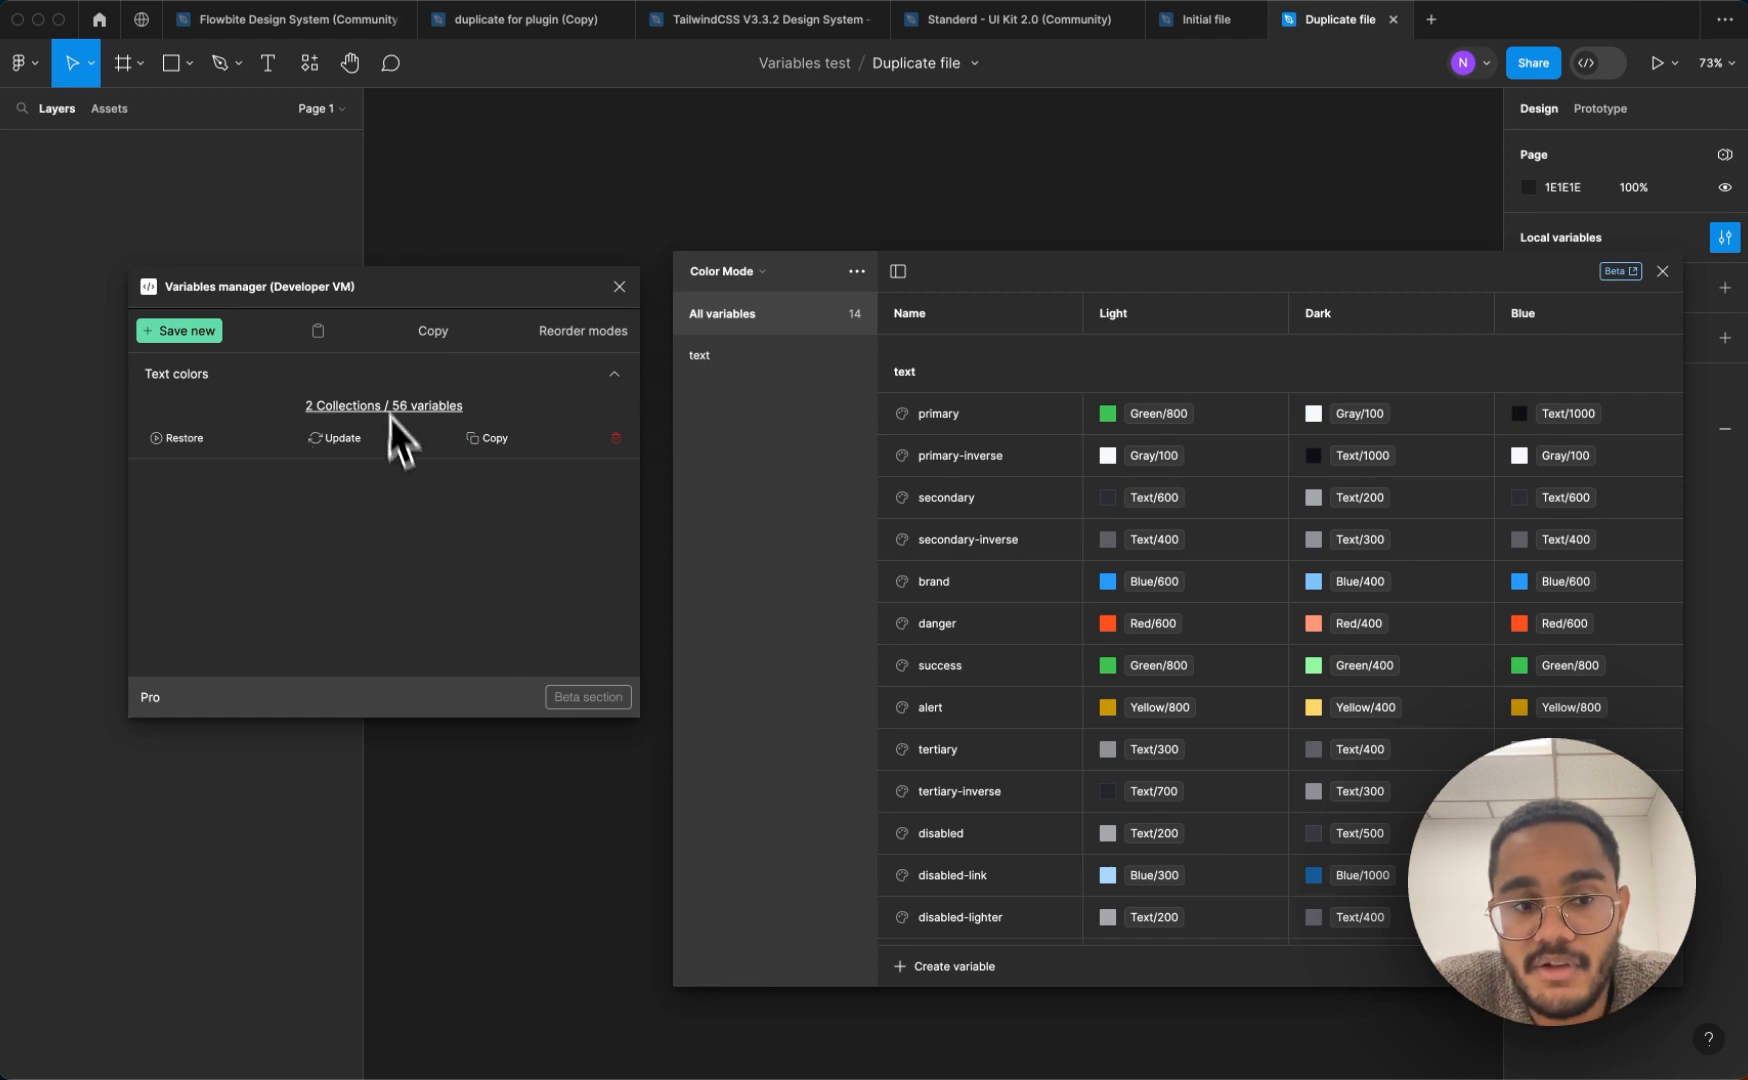
Update the saved "Text colors" entry in Variables manager, tracking only the Color Mode collection with its text group
left_click(340, 438)
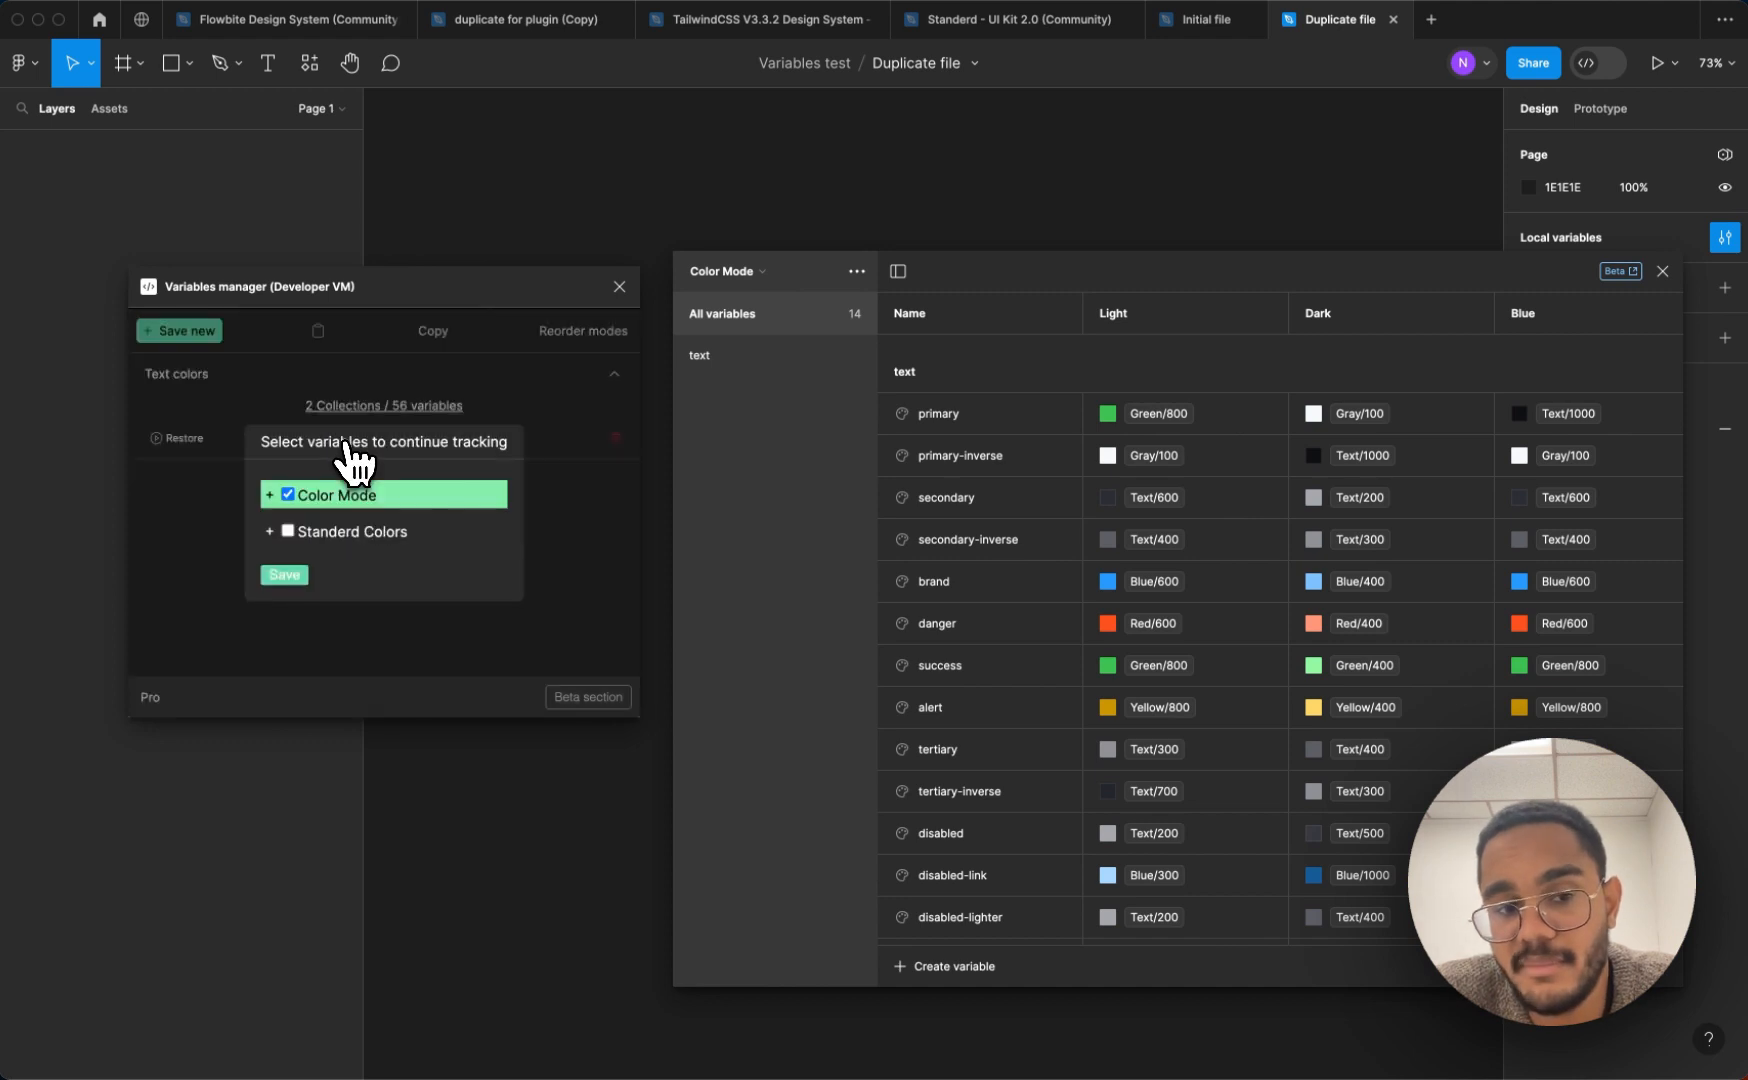
left_click(270, 494)
left_click(290, 510)
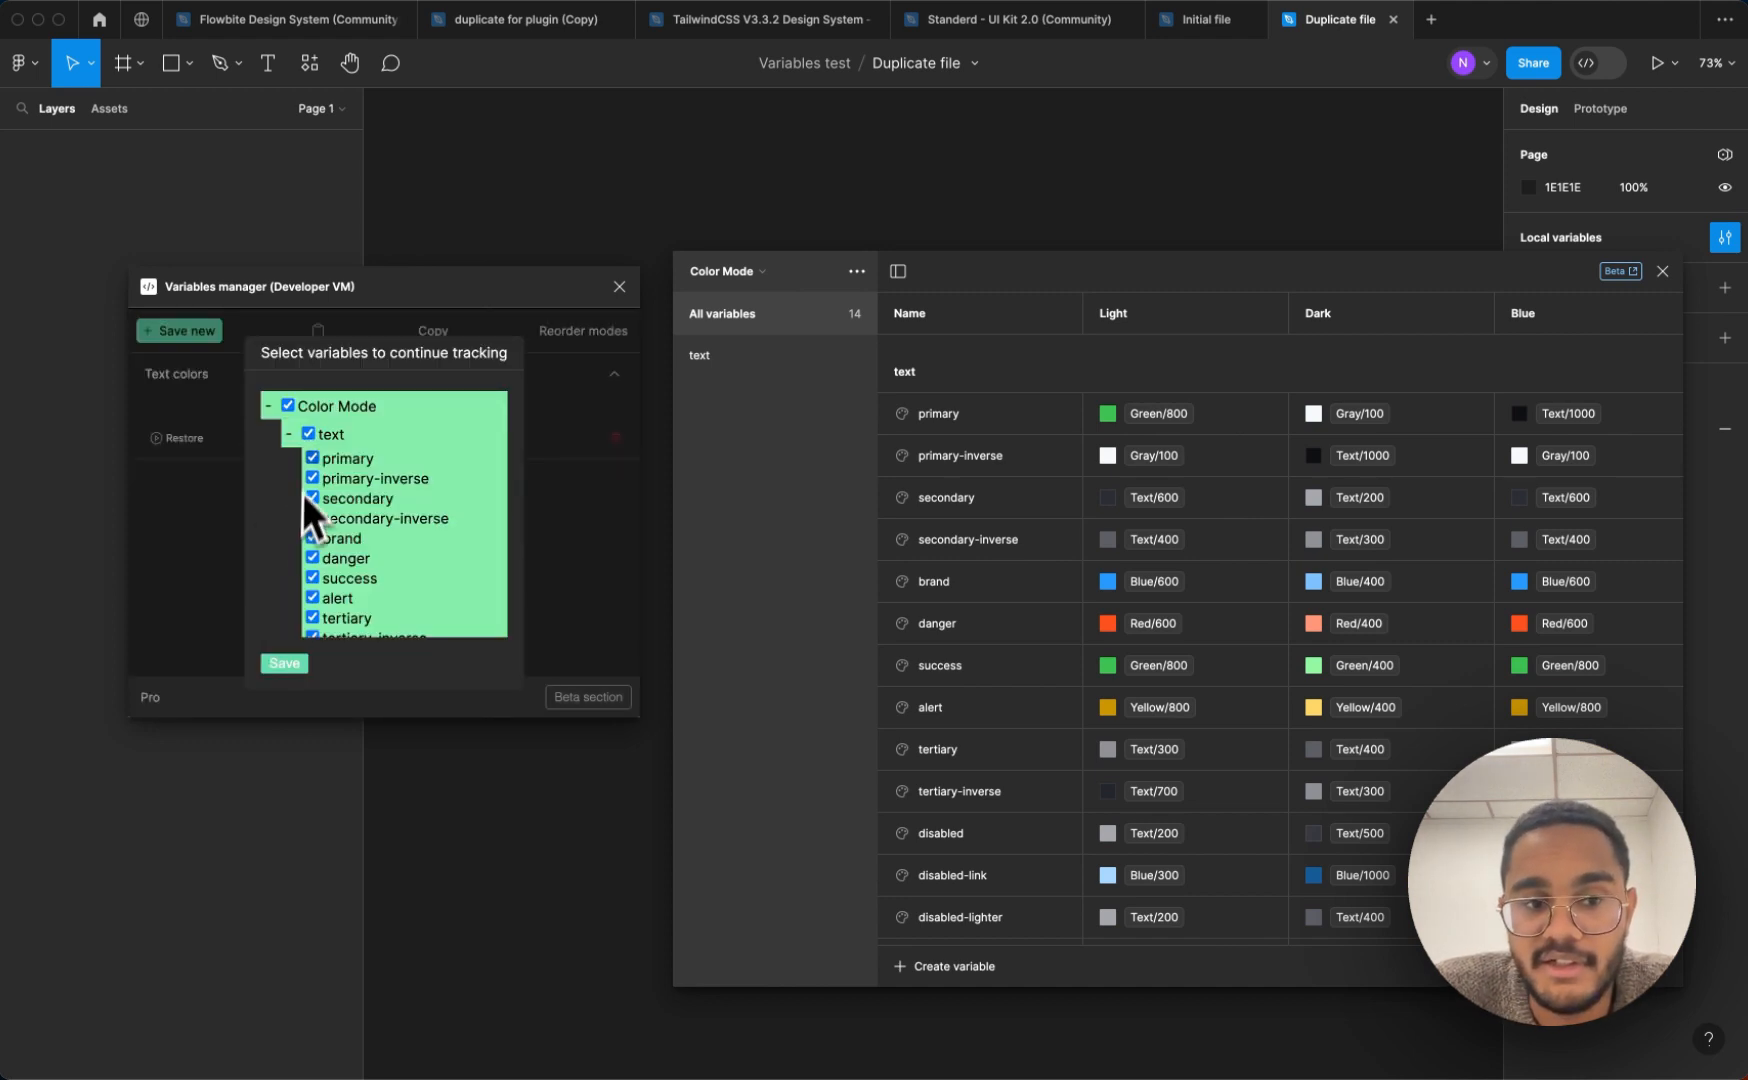
scroll(344, 477, "down", 5)
scroll(344, 477, "up", 5)
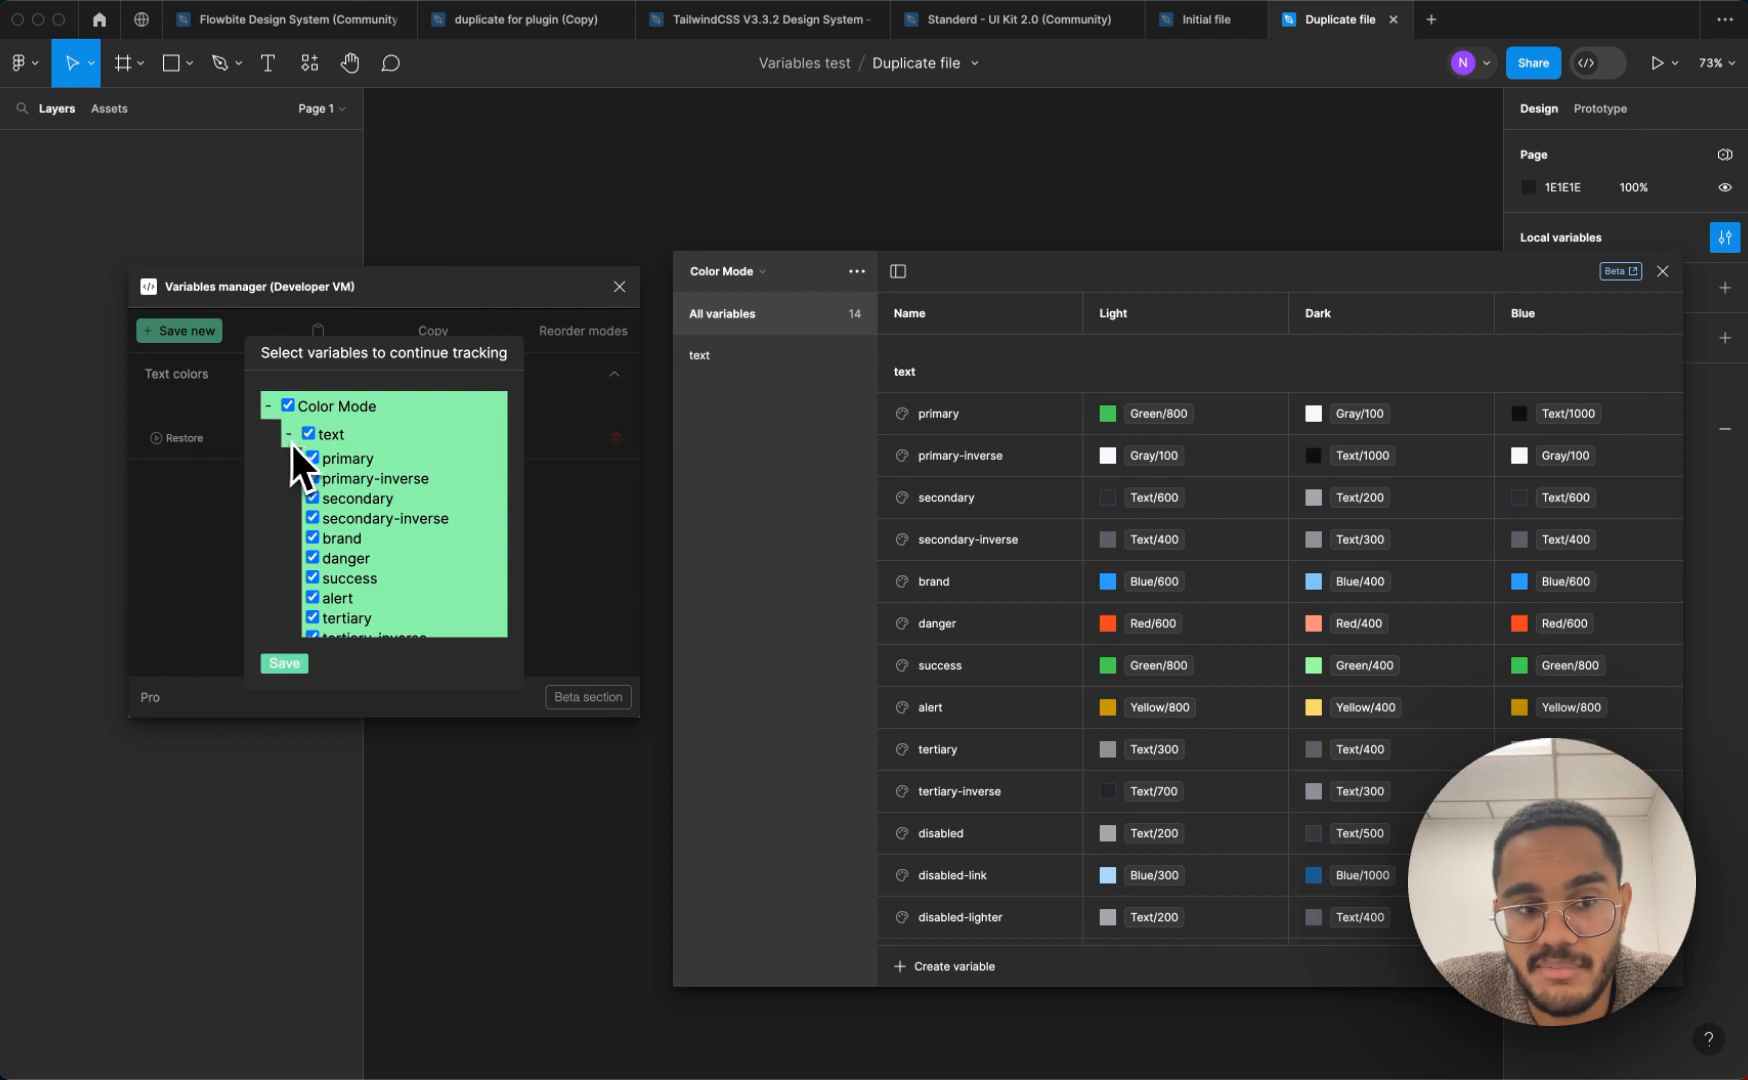
left_click(269, 406)
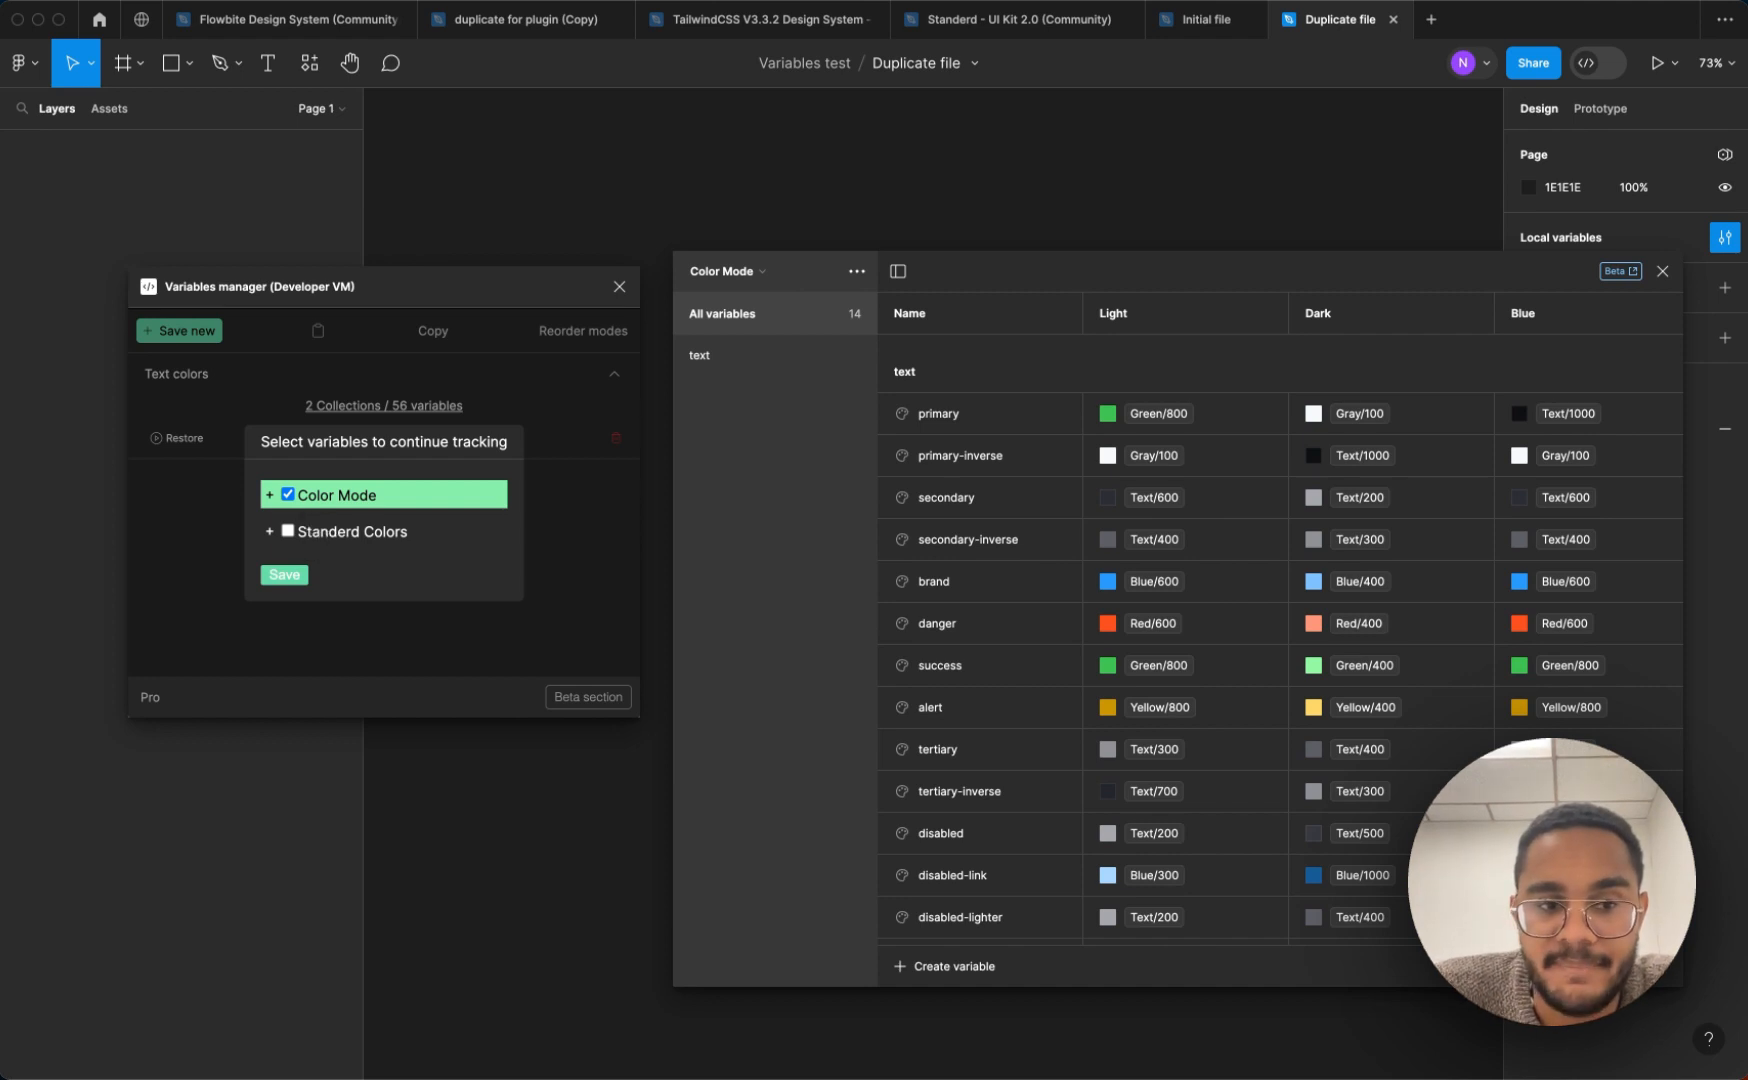
left_click(270, 494)
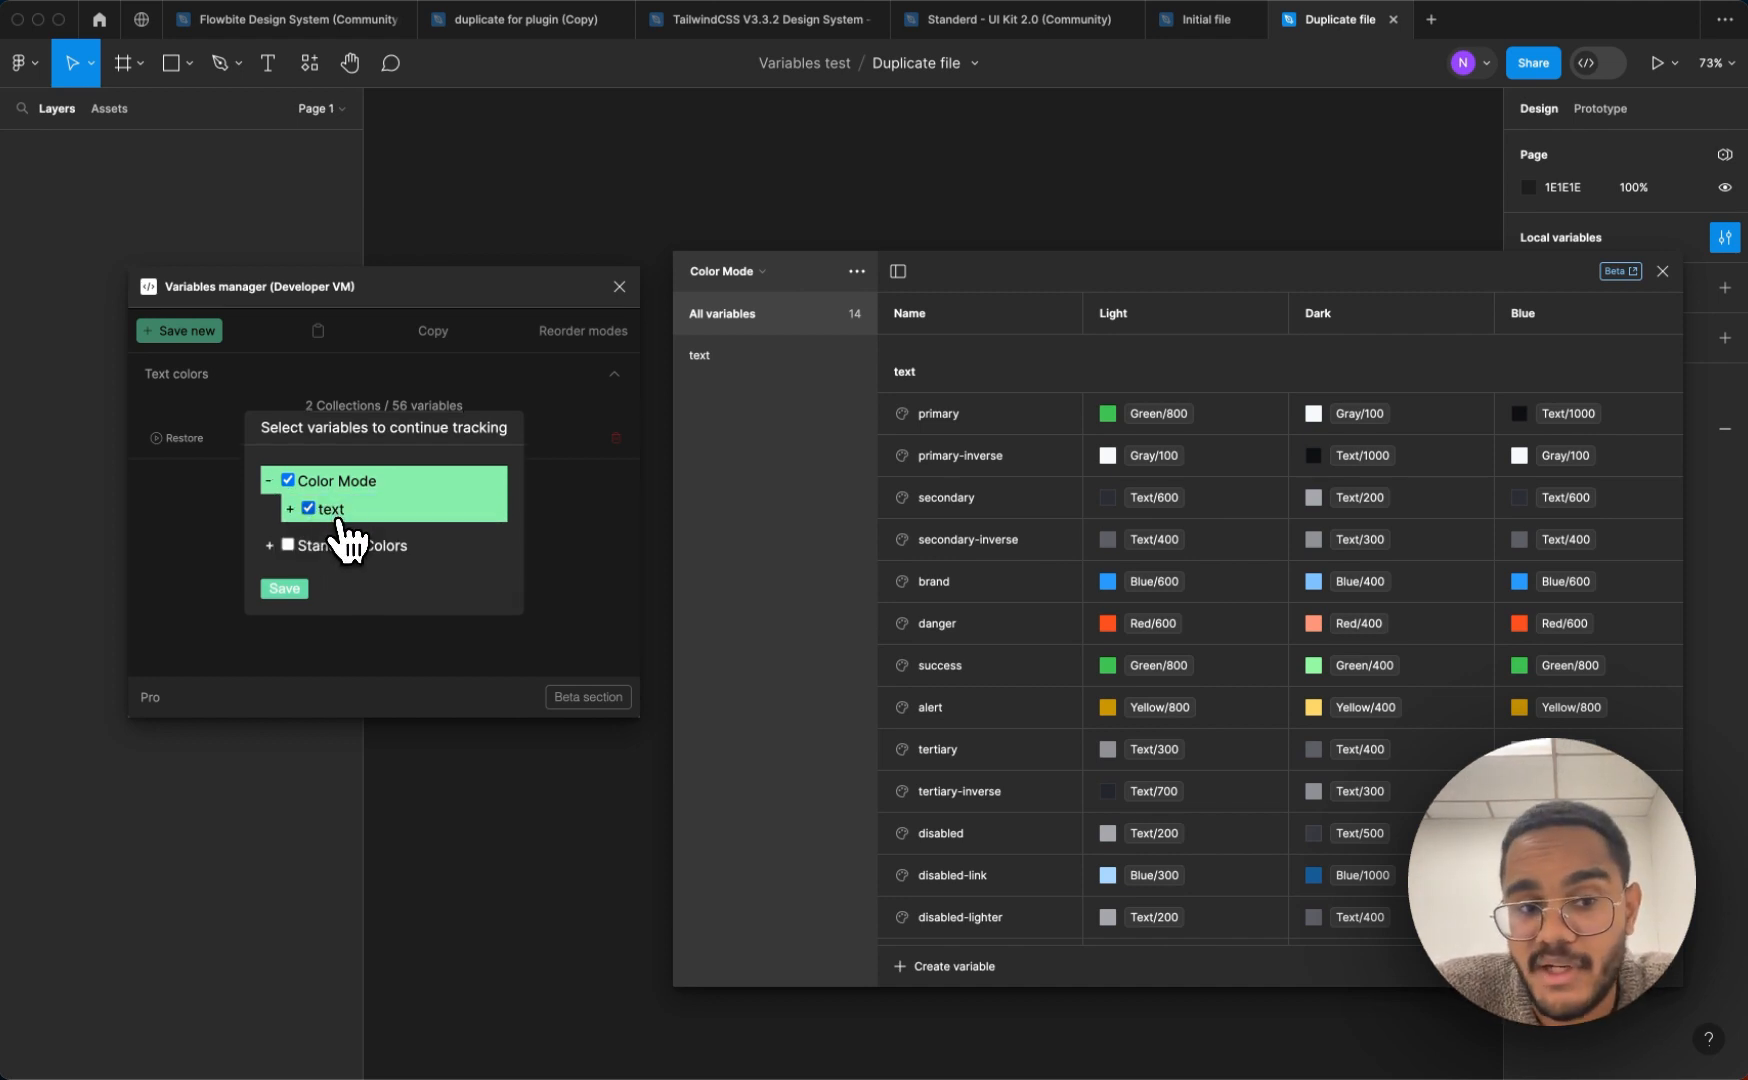
left_click(285, 590)
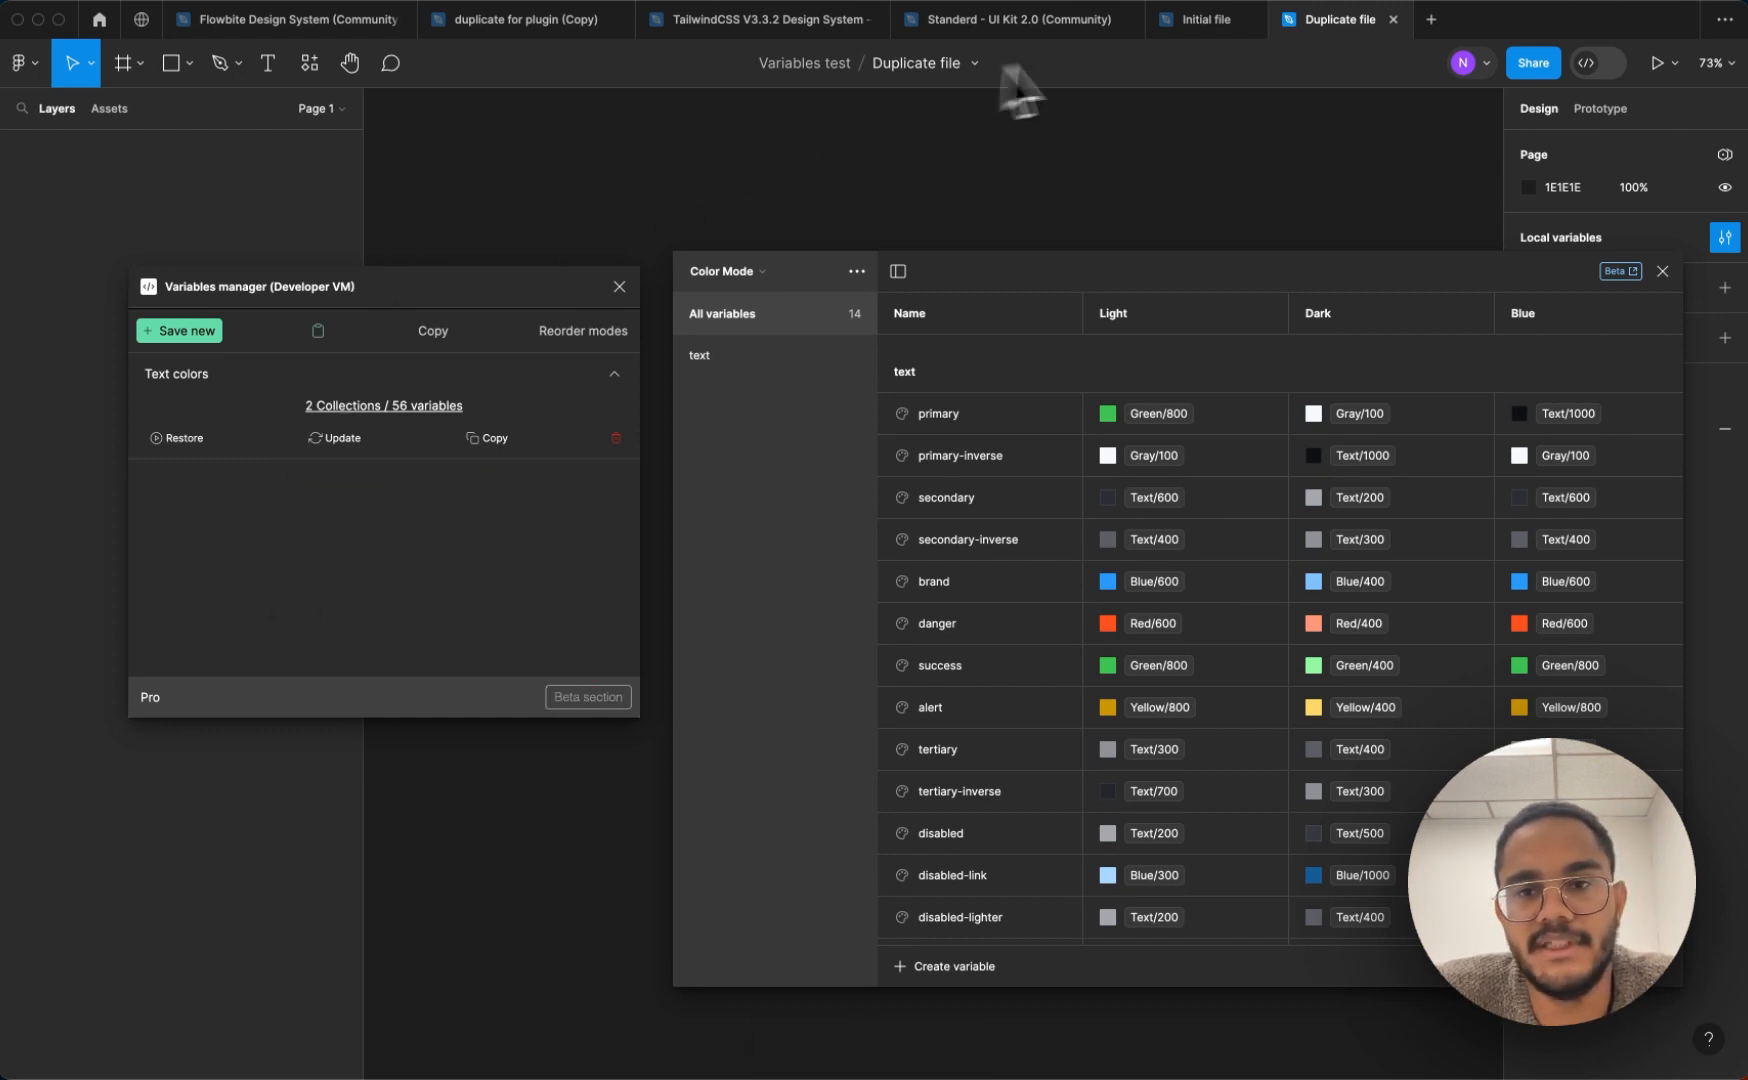
Return to the Initial file, restart the in-development Variables manager plugin and restore the updated "Text colors" entry there
left_click(1205, 20)
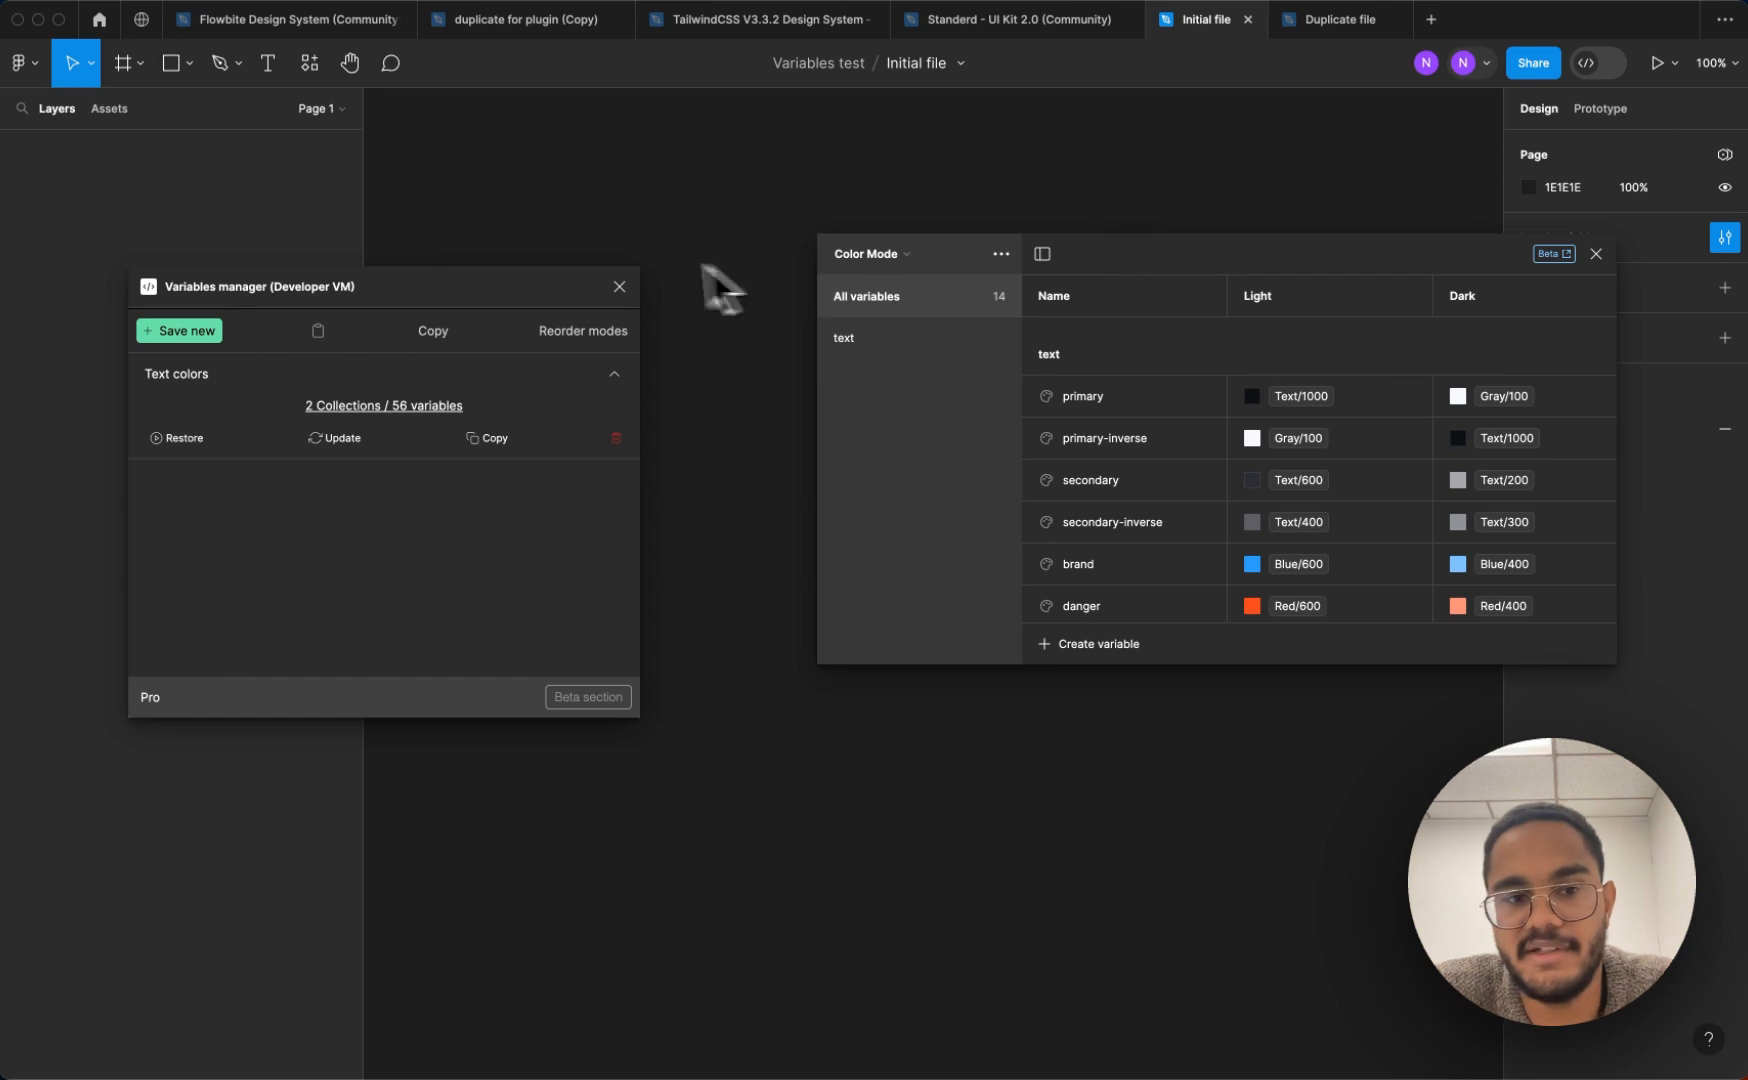
left_click(619, 287)
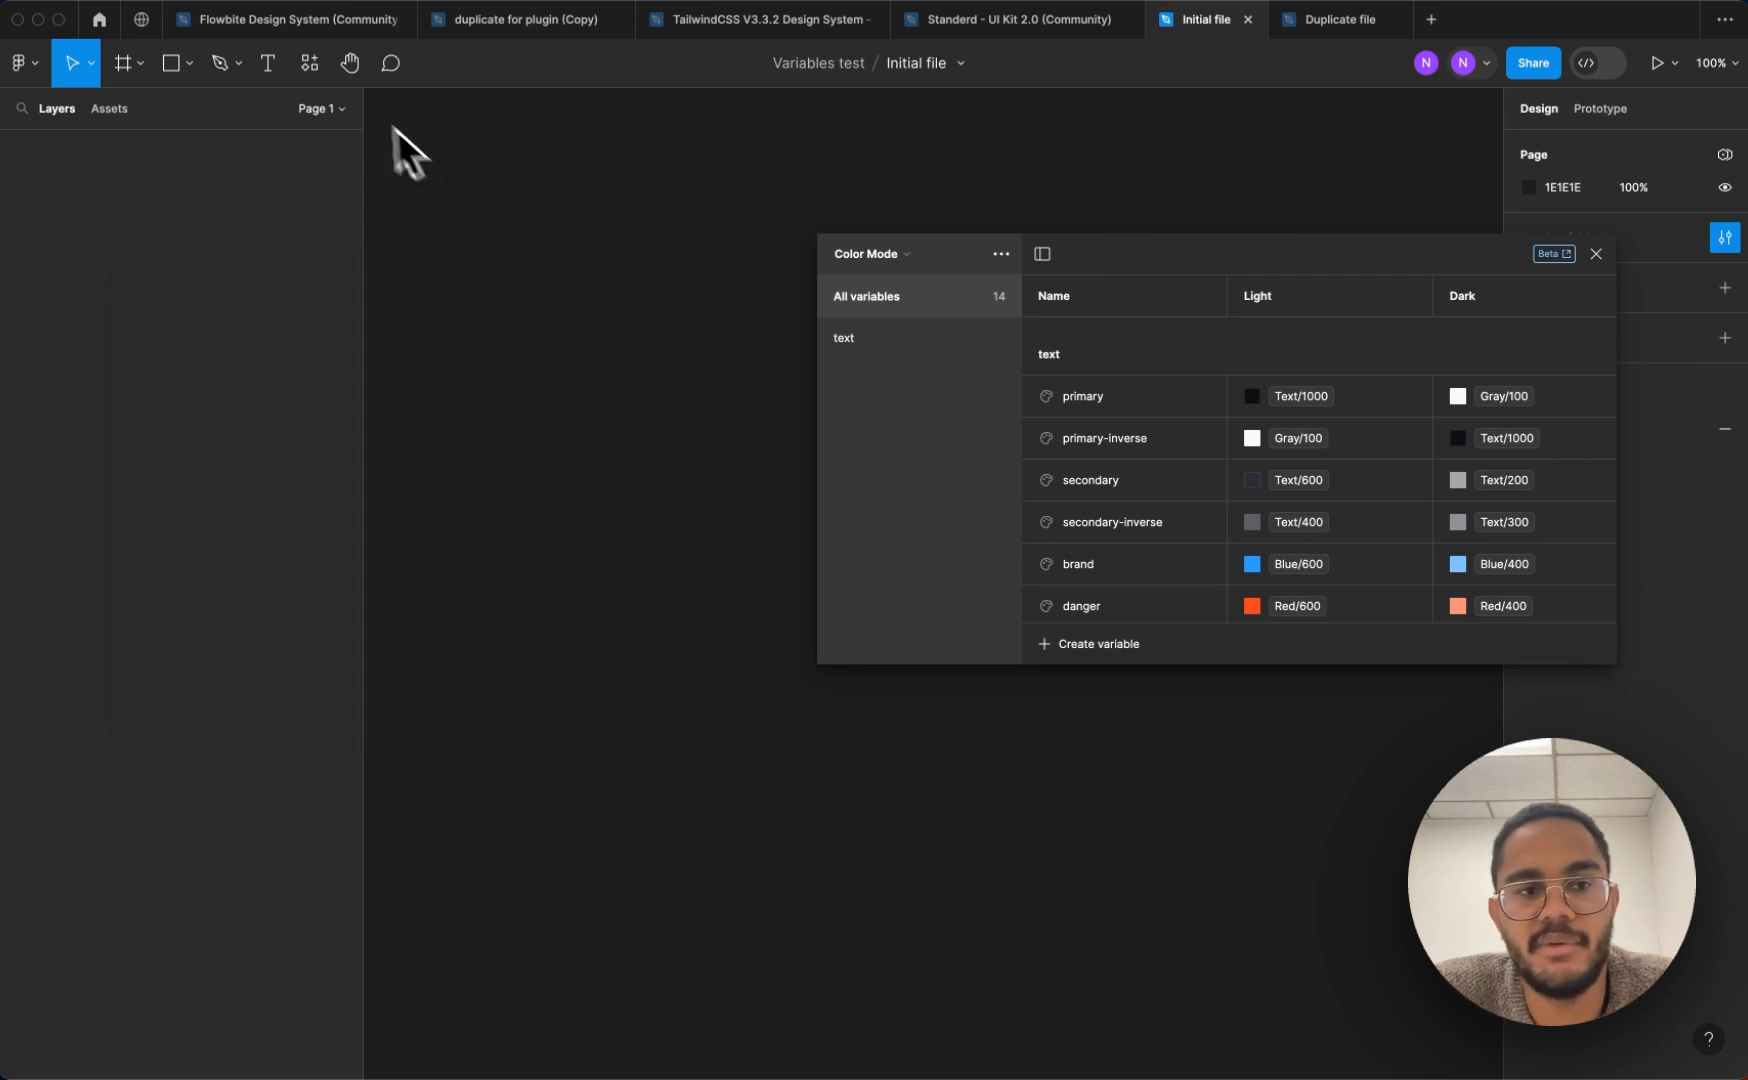
left_click(310, 64)
left_click(430, 311)
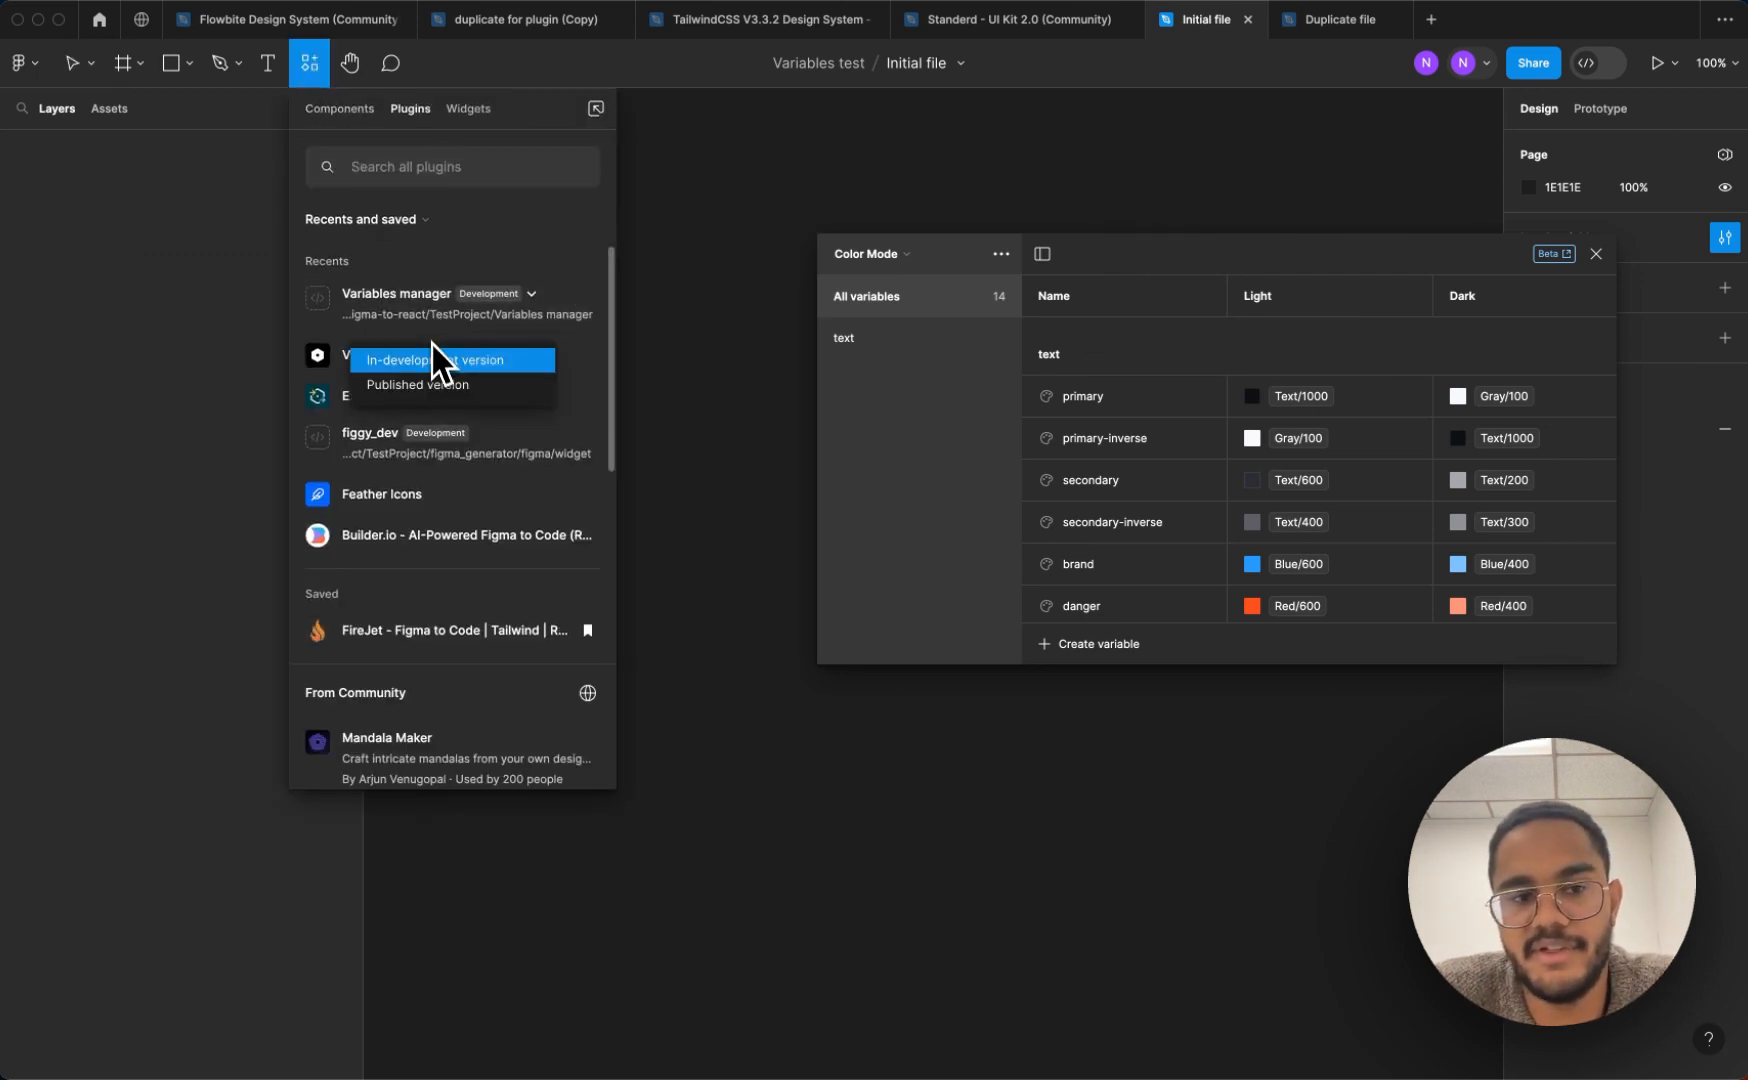
left_click(437, 359)
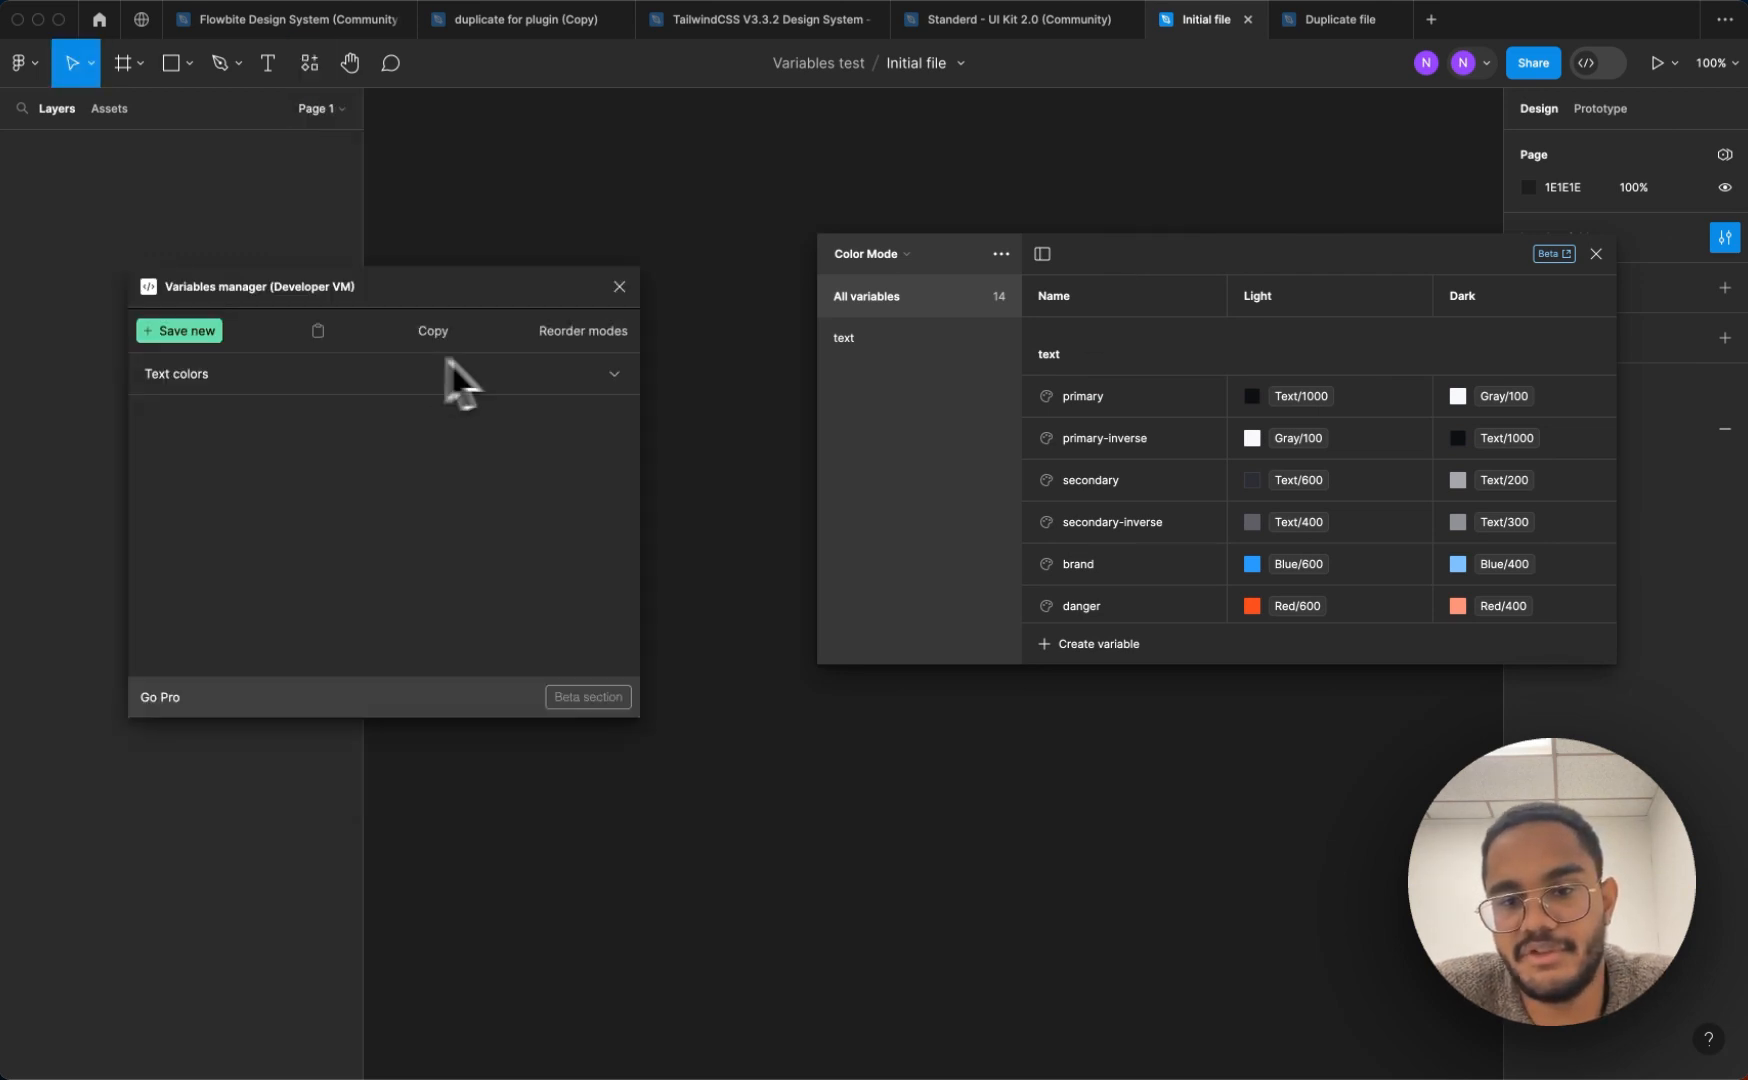
left_click(254, 378)
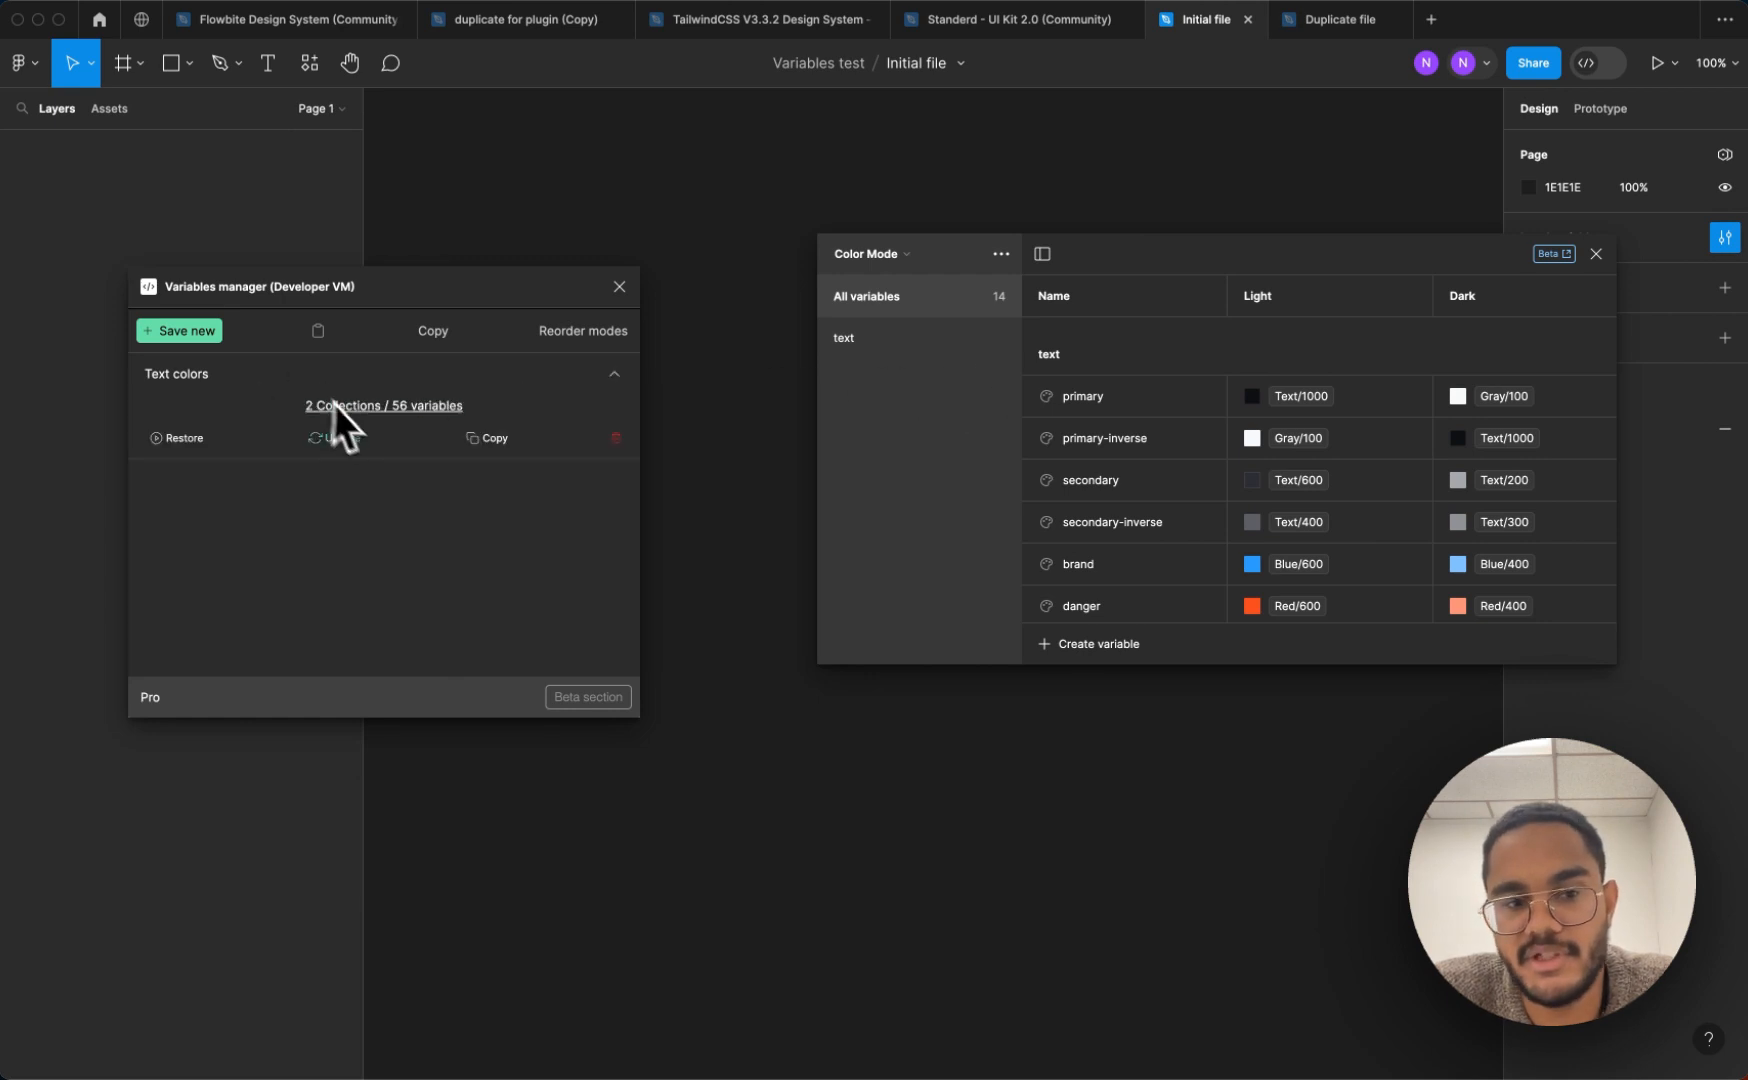
left_click(186, 440)
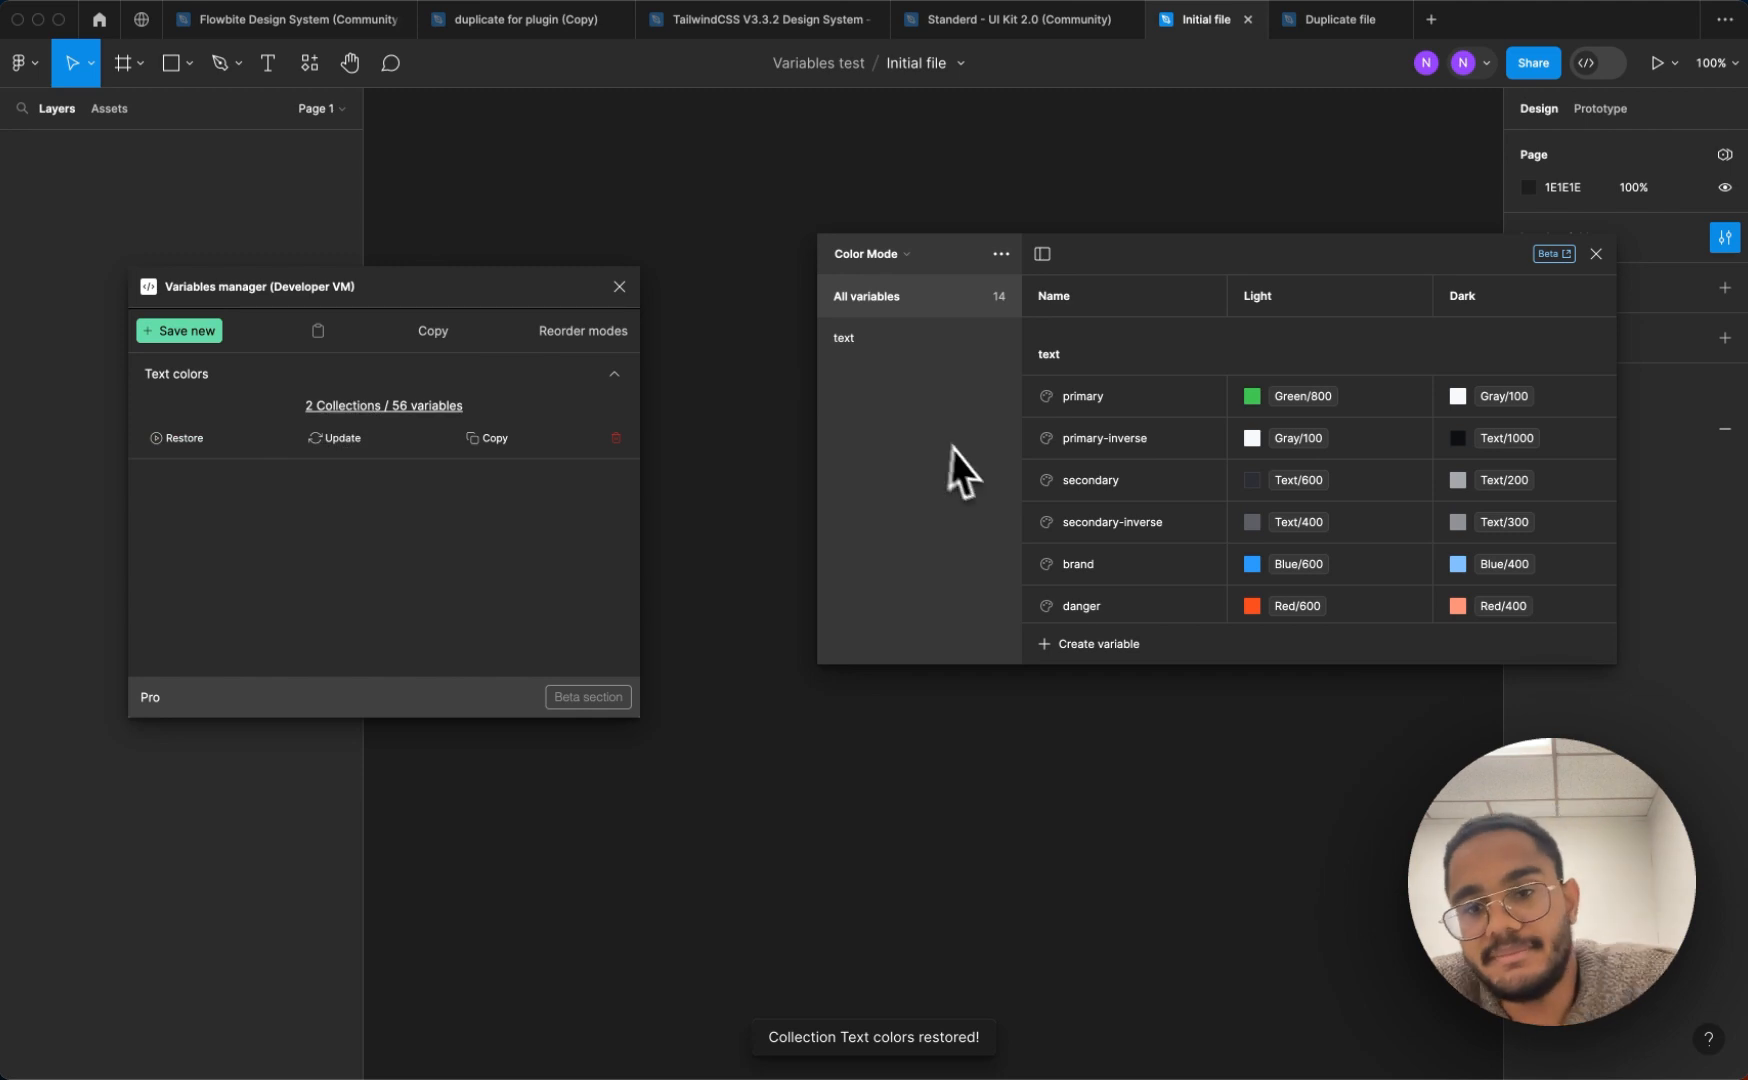